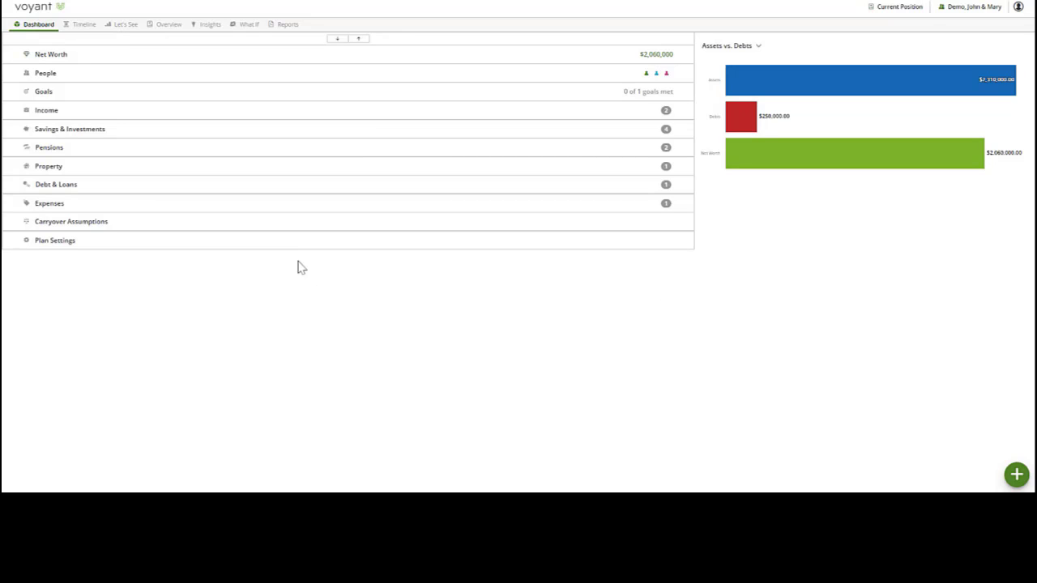
- Review the people, the types of items that can be added, and the expanded entries of every plan category on the dashboard
{"action": "left_click", "coordinate": [169, 81]}
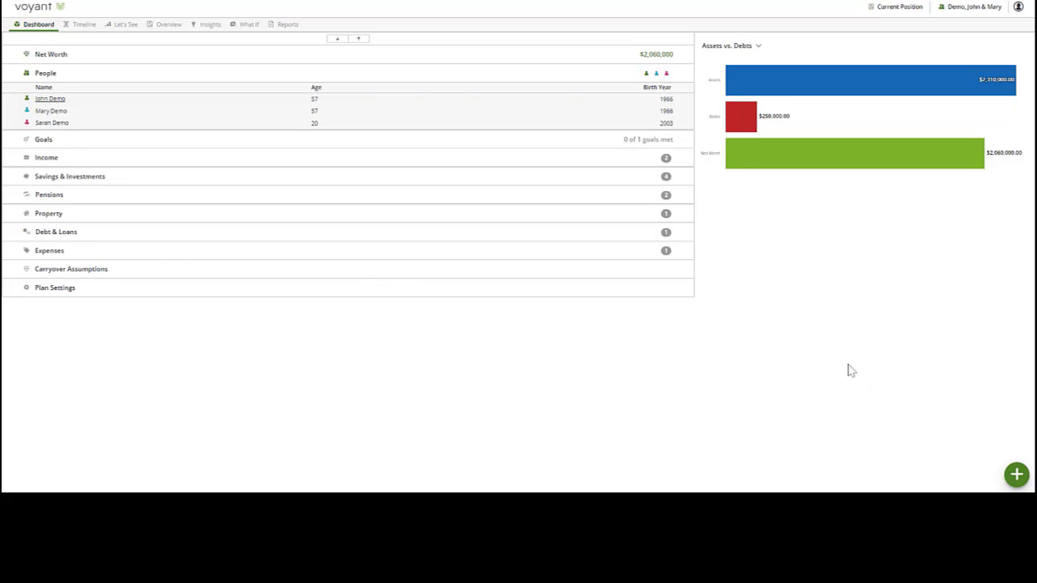
{"action": "left_click", "coordinate": [1018, 476]}
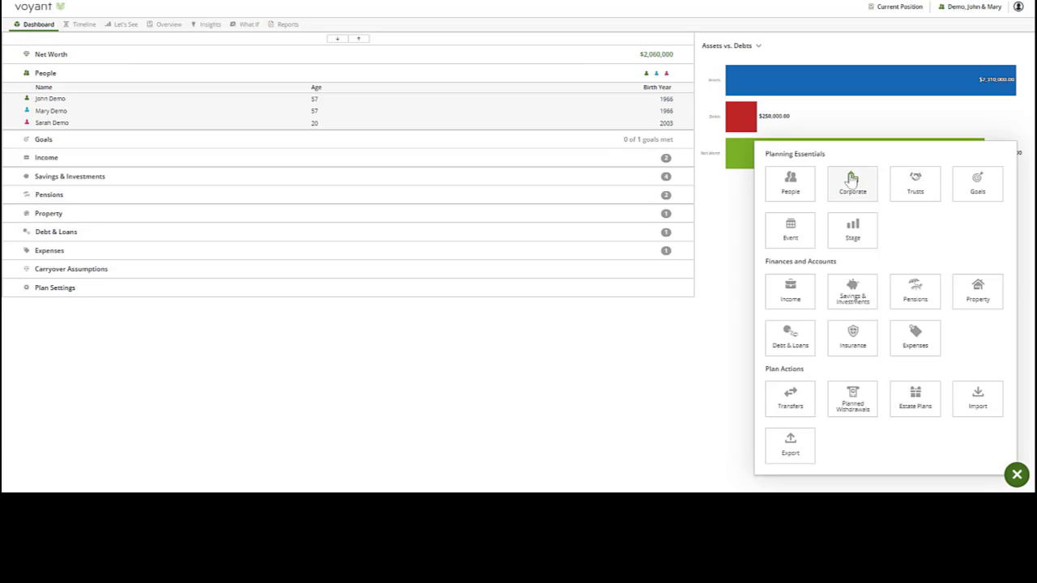
{"action": "left_click", "coordinate": [548, 345]}
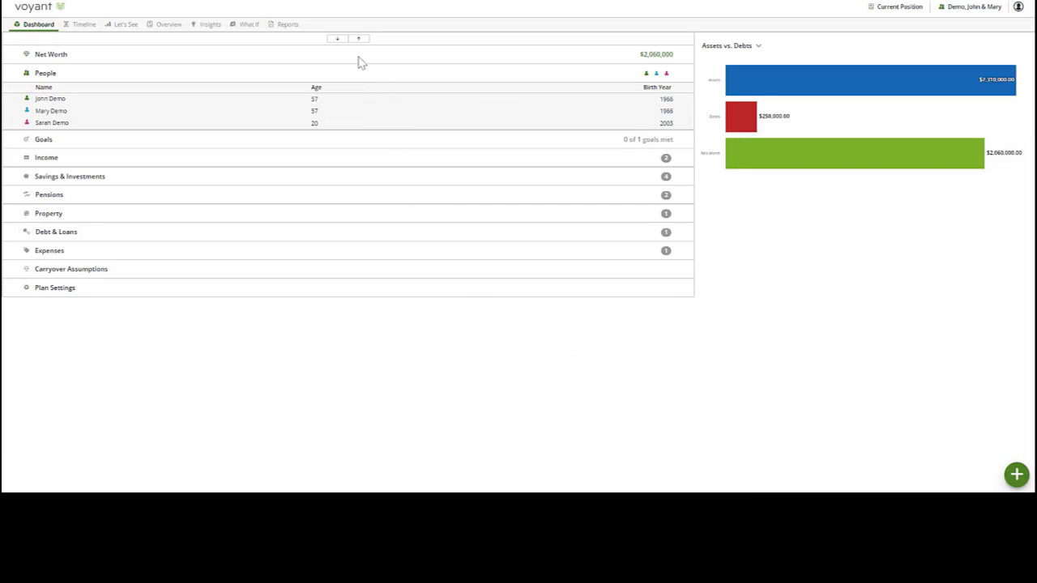
{"action": "left_click", "coordinate": [338, 39]}
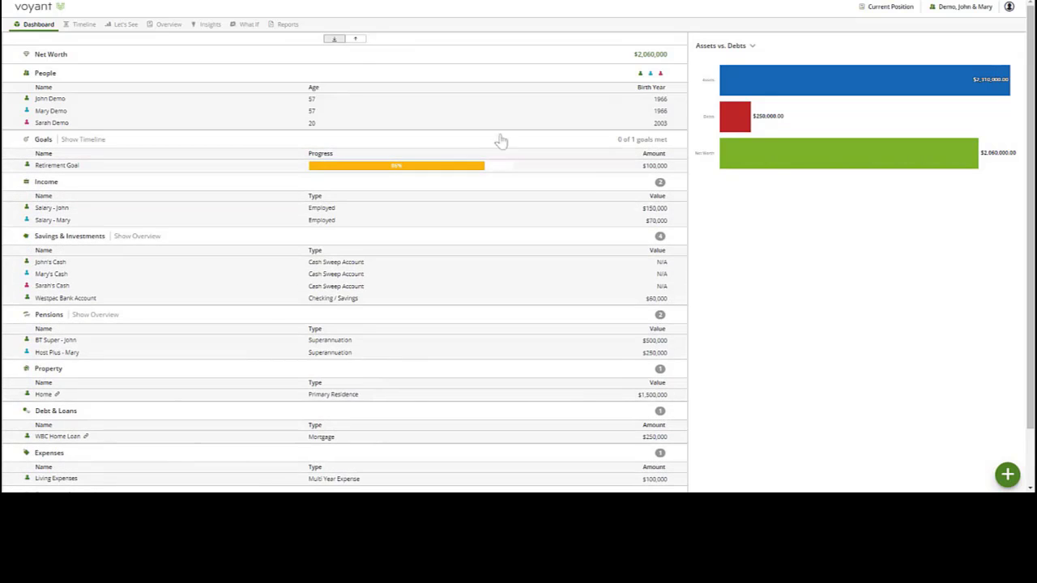
{"action": "scroll", "coordinate": [782, 234], "scroll_direction": "down", "scroll_amount": 2}
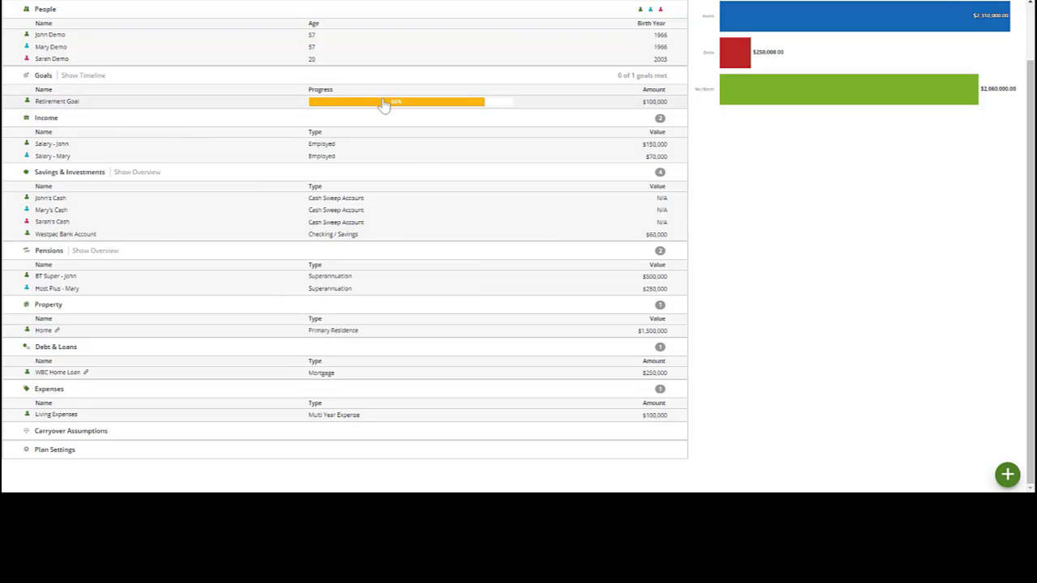
{"action": "scroll", "coordinate": [376, 101], "scroll_direction": "up", "scroll_amount": 2}
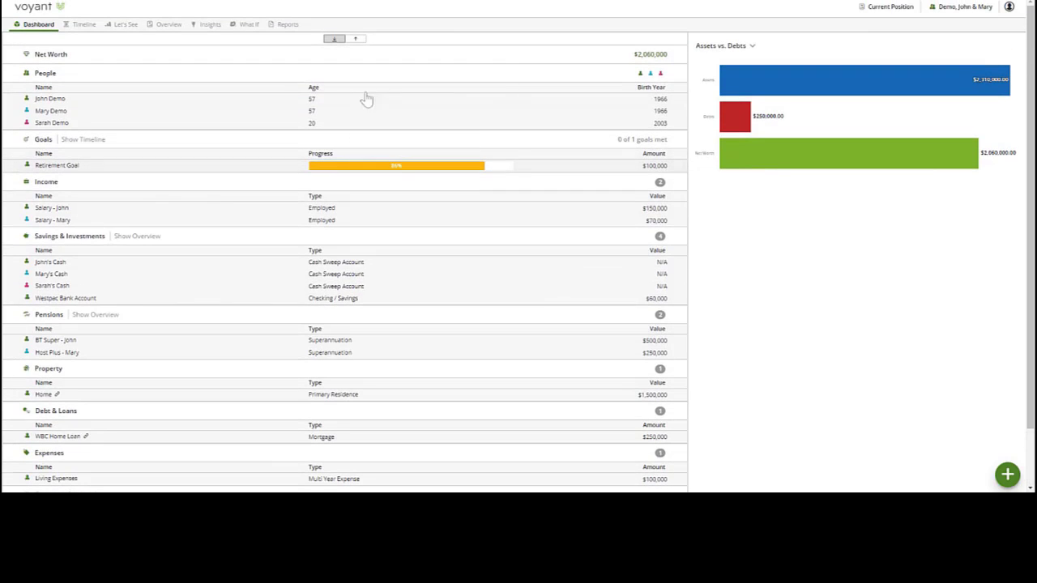
- Add a car event named New Car to the plan timeline at age 59 in 2025
{"action": "left_click", "coordinate": [83, 25]}
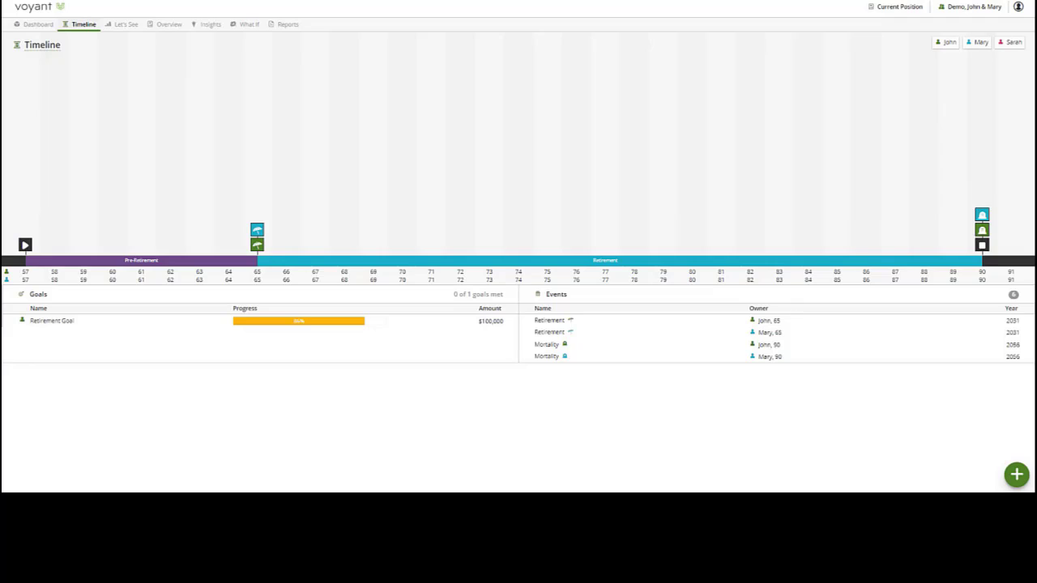
{"action": "mouse_move", "coordinate": [257, 245]}
{"action": "mouse_move", "coordinate": [982, 233]}
{"action": "left_click", "coordinate": [90, 209]}
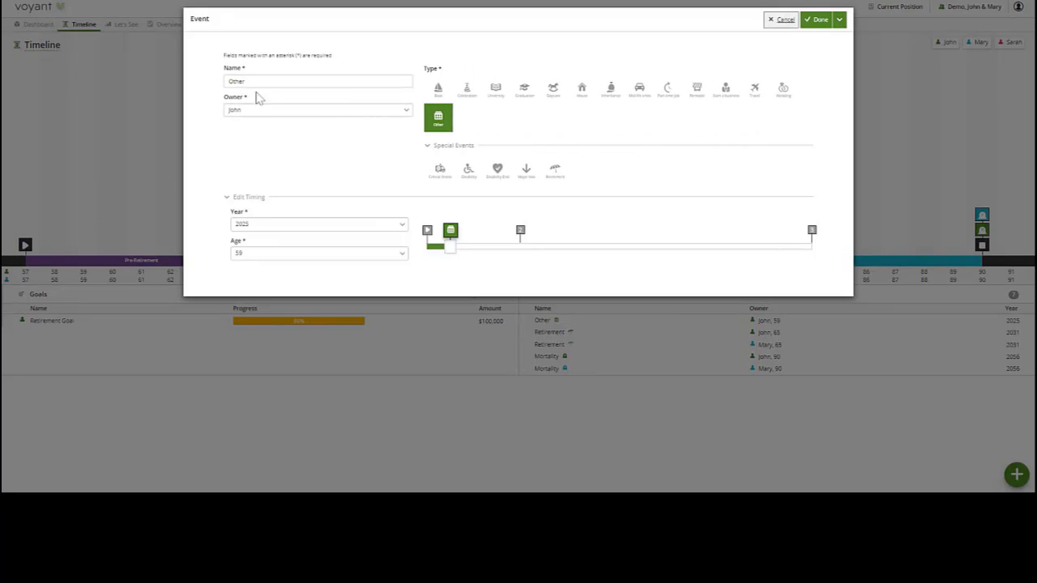
{"action": "double_click", "coordinate": [236, 81]}
{"action": "type", "text": "New Car"}
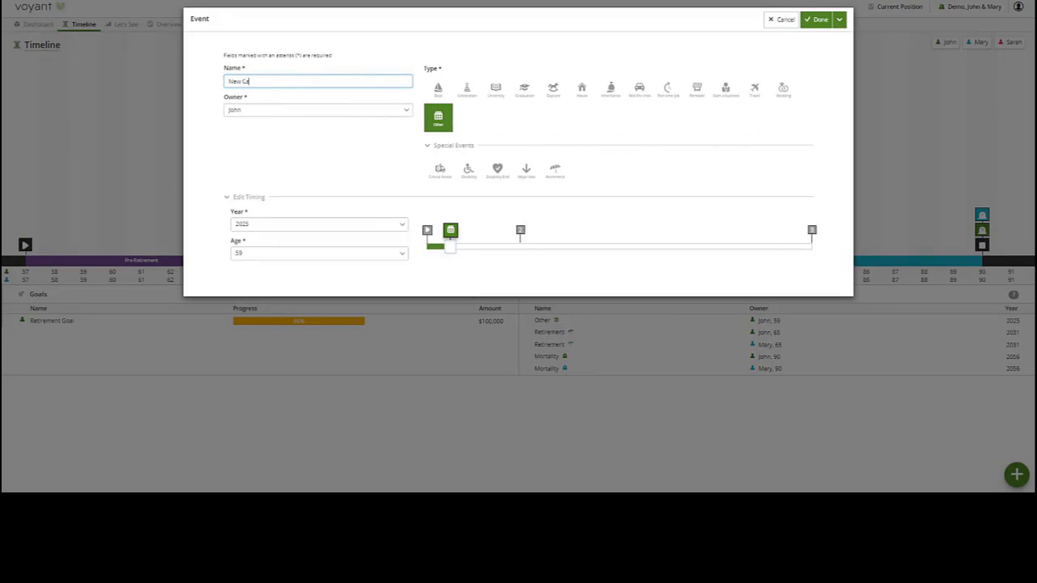
{"action": "left_click", "coordinate": [639, 90]}
{"action": "left_click", "coordinate": [819, 23]}
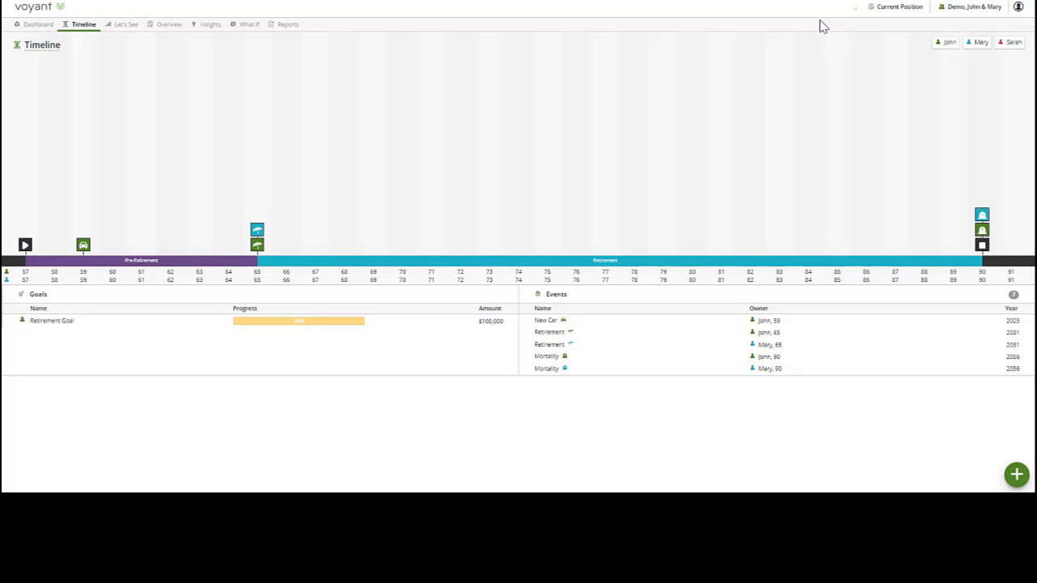
- Add a graduation event named Uni Ends in 2026 to the timeline, owned by the youngest family member
{"action": "mouse_move", "coordinate": [82, 248]}
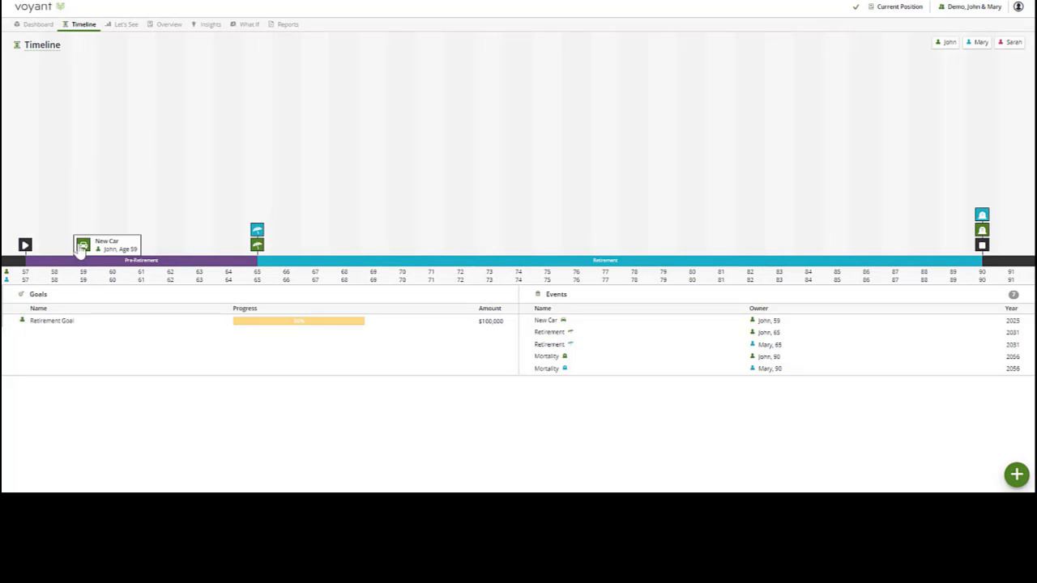
{"action": "left_click", "coordinate": [120, 230]}
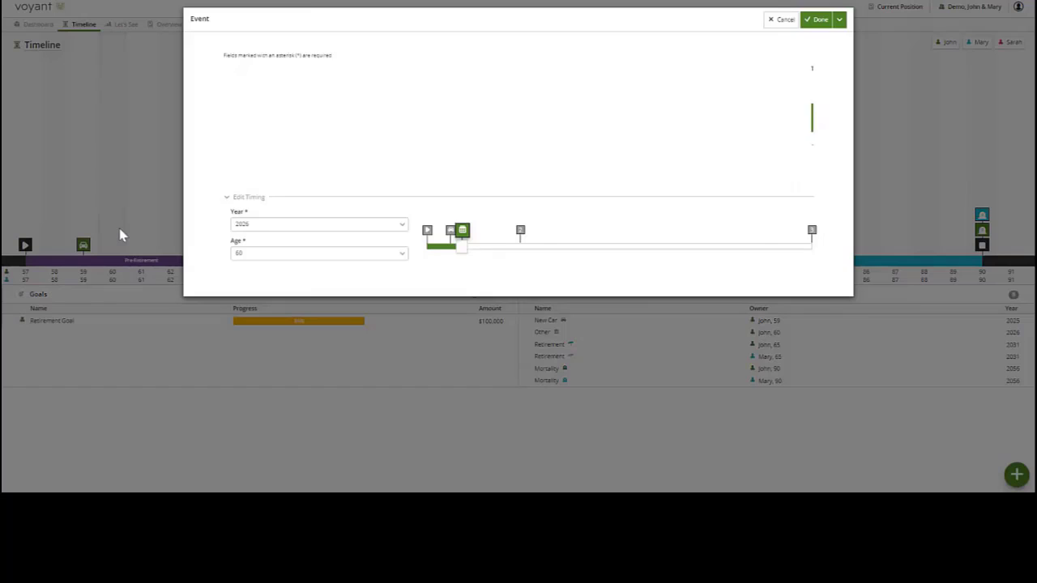
{"action": "double_click", "coordinate": [255, 82]}
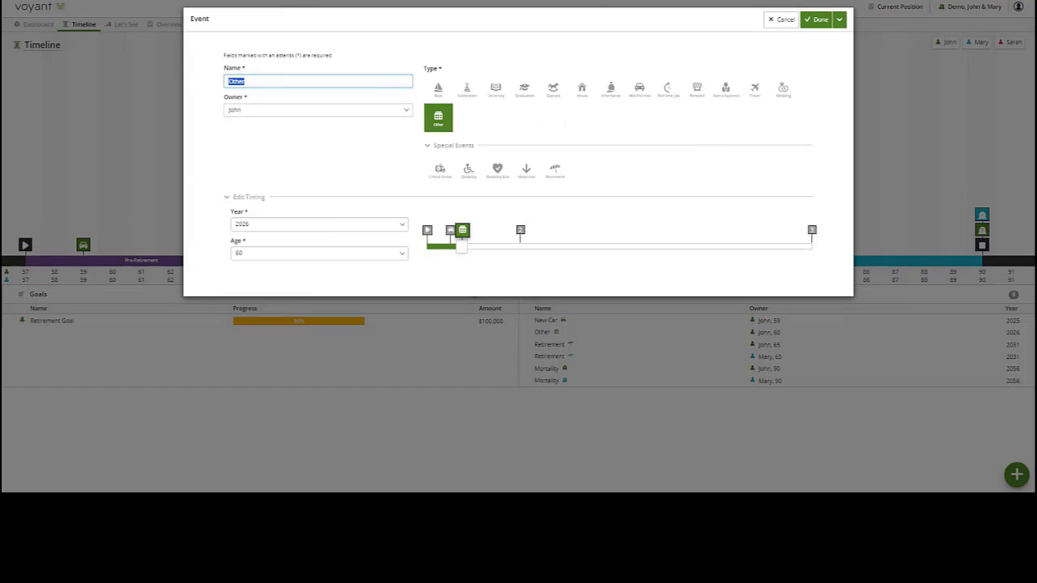
{"action": "type", "text": "Uni Ends"}
{"action": "key", "text": "Tab"}
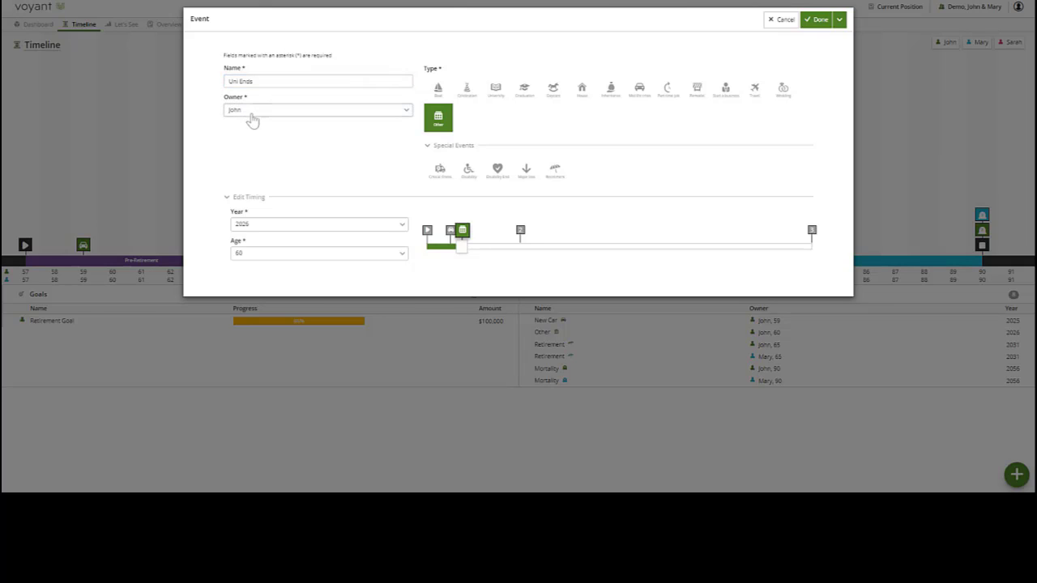
{"action": "left_click", "coordinate": [252, 139]}
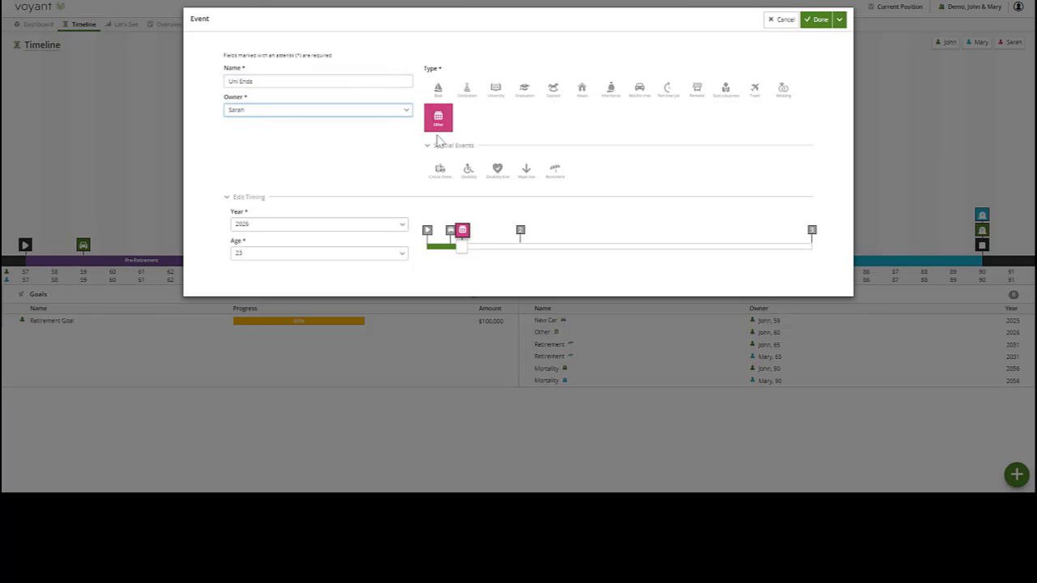
{"action": "left_click", "coordinate": [525, 89]}
{"action": "left_click", "coordinate": [814, 21]}
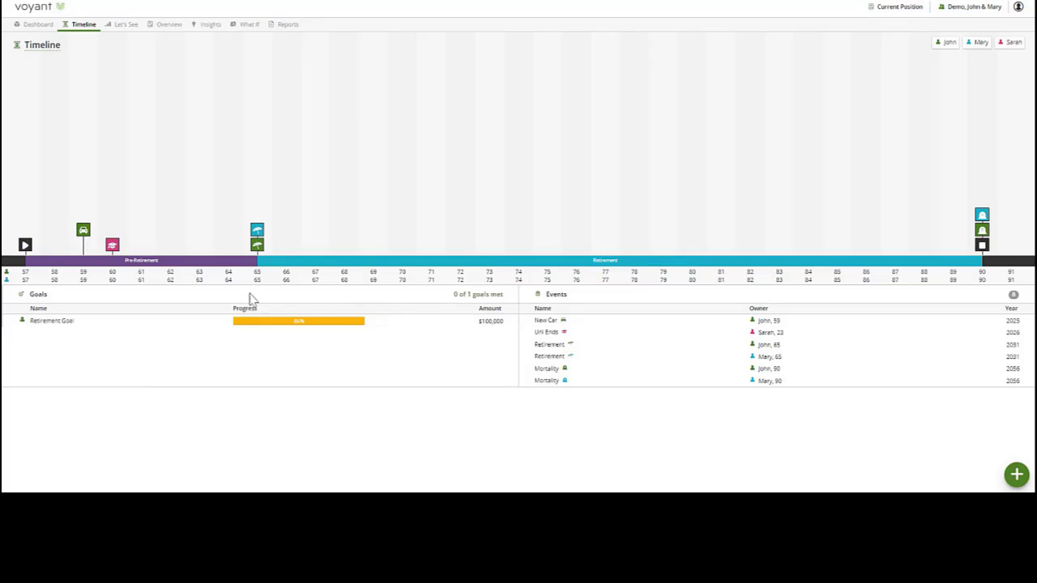
- Create a milestone goal named New Car with an amount of $50,000
{"action": "left_click", "coordinate": [1015, 476]}
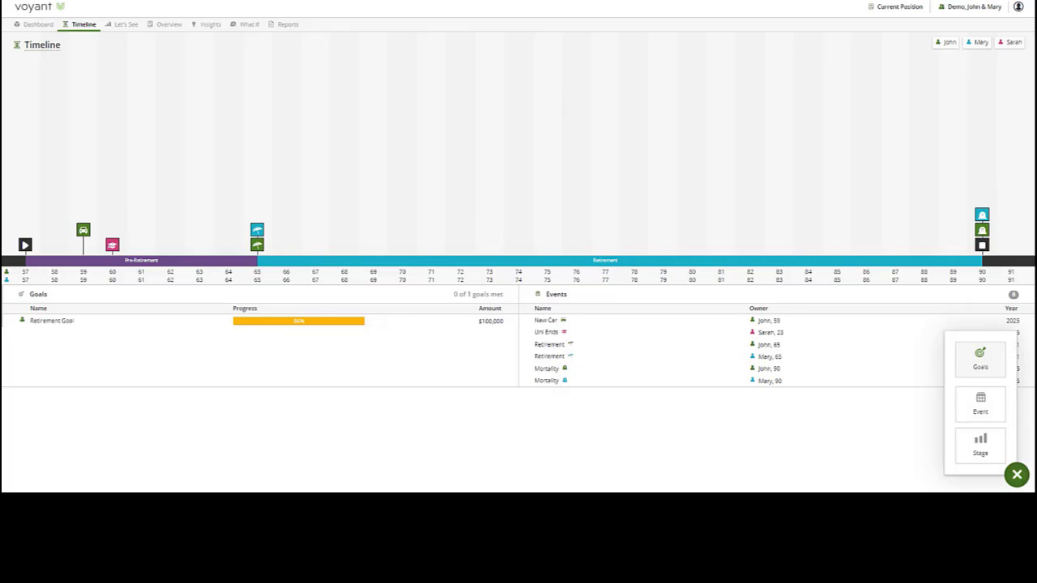
{"action": "left_click", "coordinate": [980, 359]}
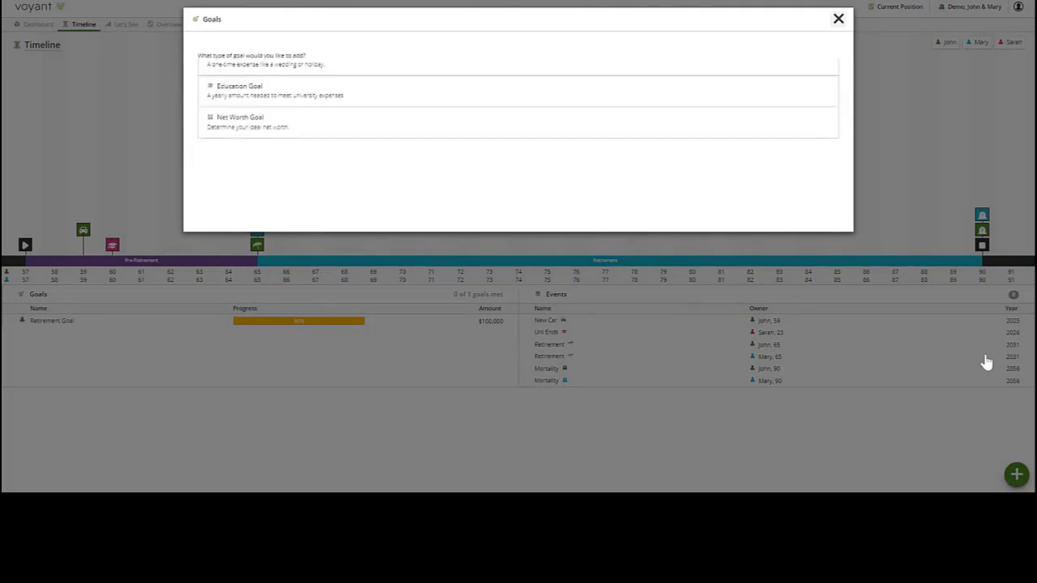
{"action": "left_click_drag", "start_coordinate": [206, 146], "coordinate": [330, 146]}
{"action": "left_click", "coordinate": [330, 146]}
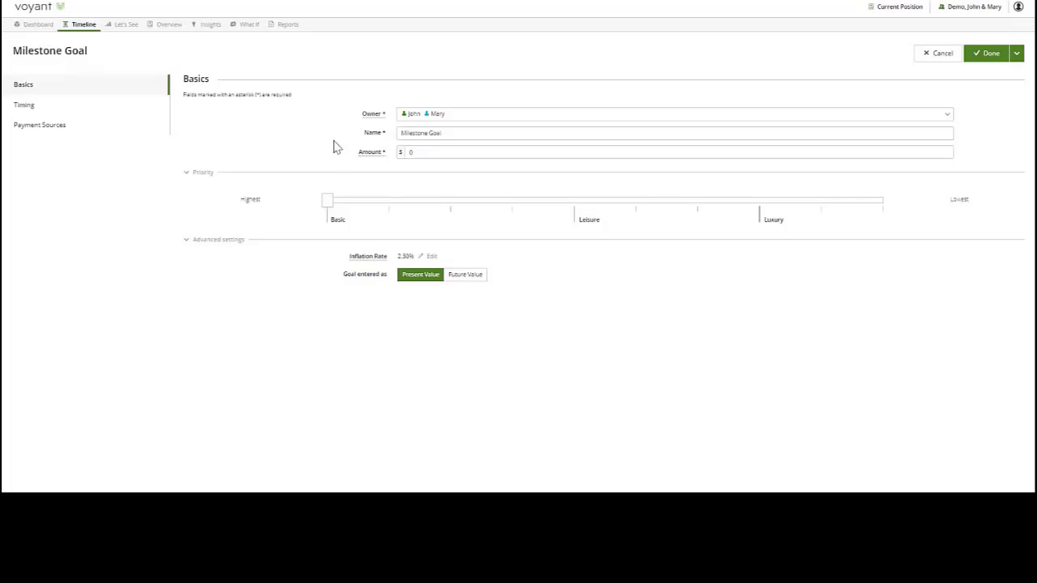
{"action": "left_click_drag", "start_coordinate": [454, 138], "coordinate": [397, 140]}
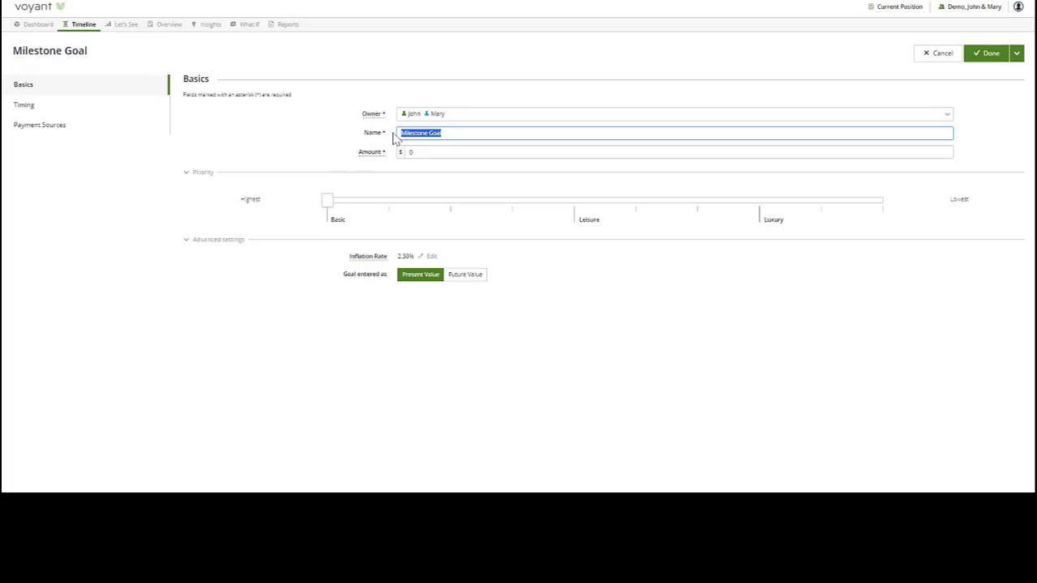
{"action": "type", "text": "New Car"}
{"action": "key", "text": "Tab"}
{"action": "type", "text": "50,"}
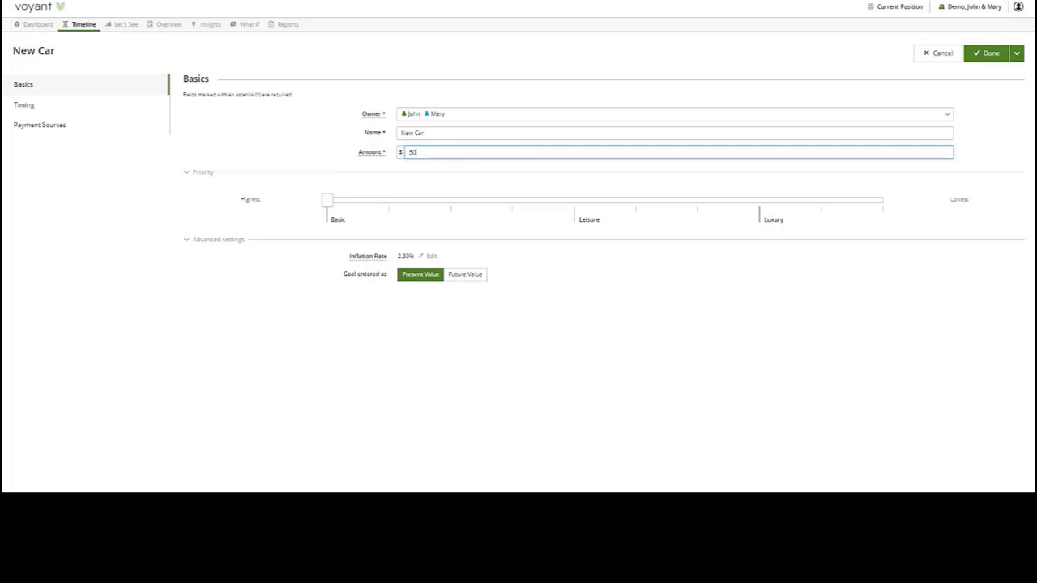
{"action": "type", "text": "000"}
- Set the New Car goal's expense to occur at the New Car event and save the goal
{"action": "left_click", "coordinate": [37, 107]}
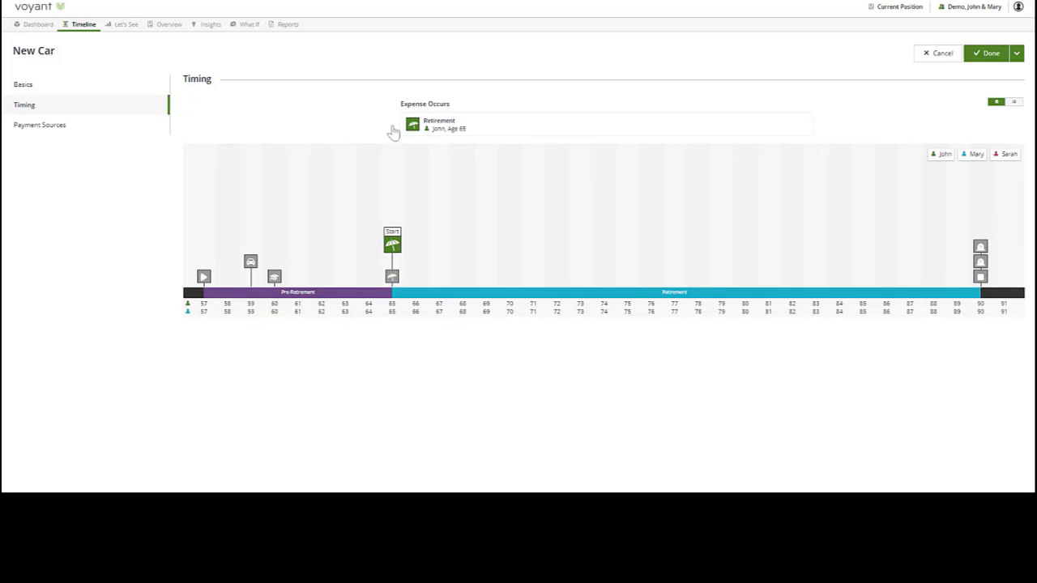
{"action": "left_click_drag", "start_coordinate": [397, 104], "coordinate": [457, 110]}
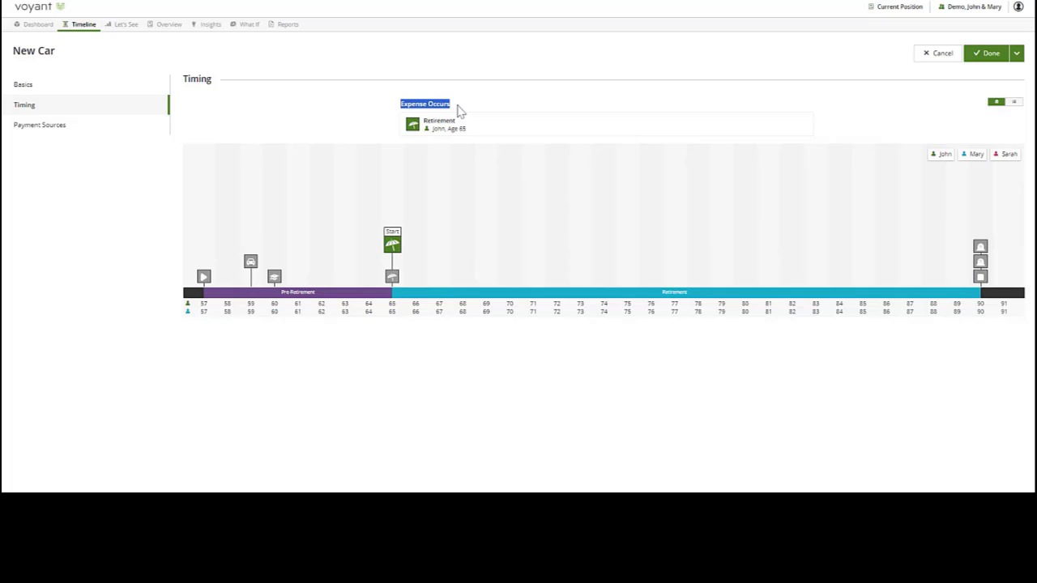
{"action": "mouse_move", "coordinate": [255, 263]}
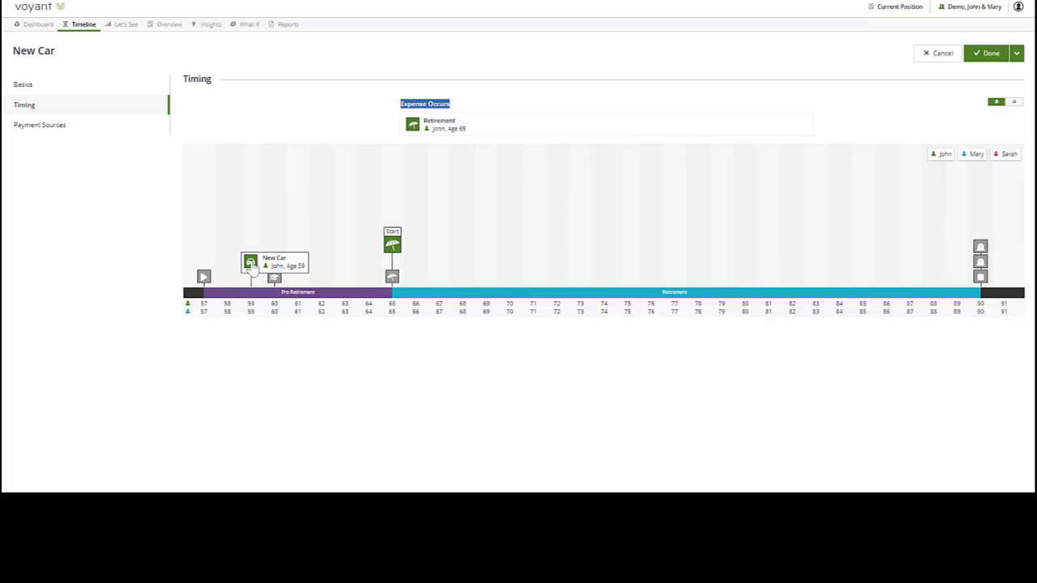
{"action": "left_click_drag", "start_coordinate": [253, 267], "coordinate": [458, 128]}
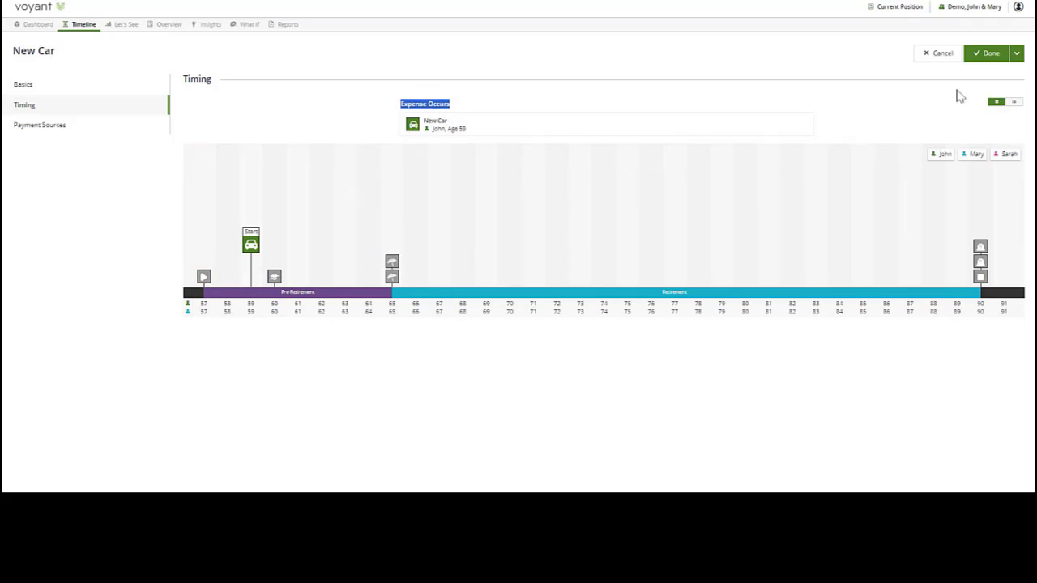
{"action": "left_click", "coordinate": [990, 53]}
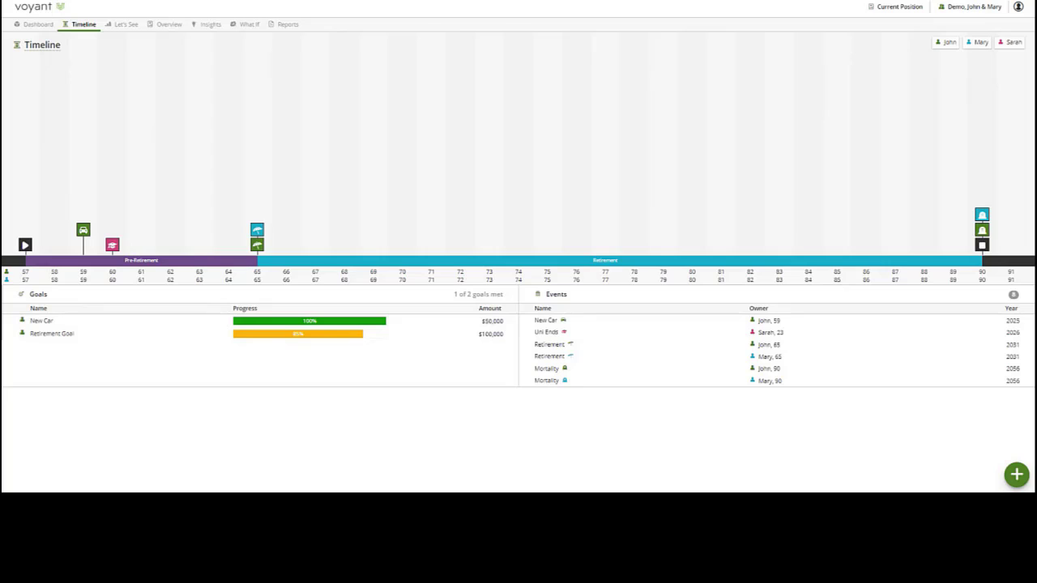
- Create a pre-retirement goal named Uni Exps with an annual amount of $15,000
{"action": "mouse_move", "coordinate": [378, 328]}
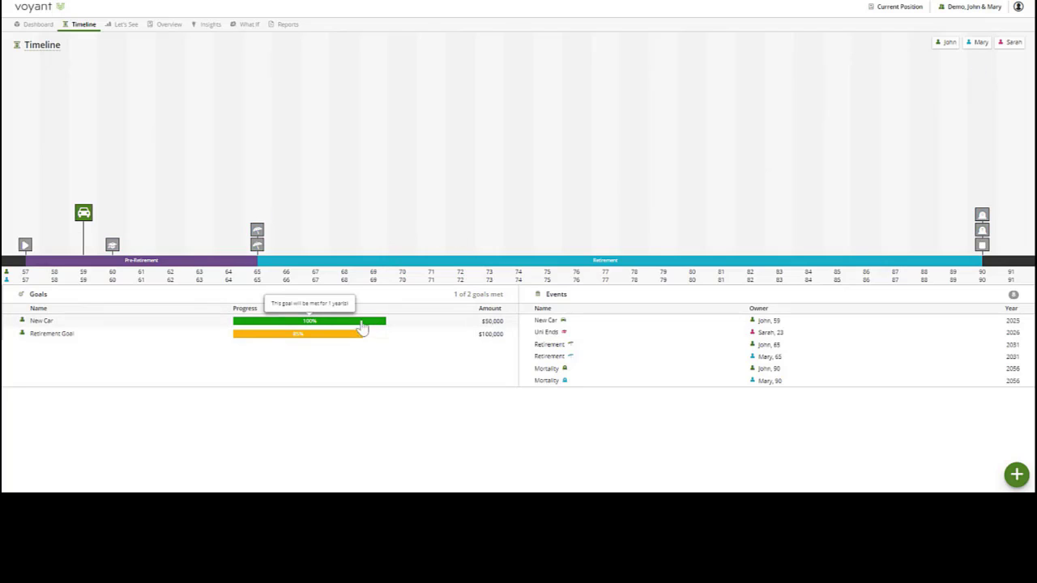
{"action": "mouse_move", "coordinate": [113, 247]}
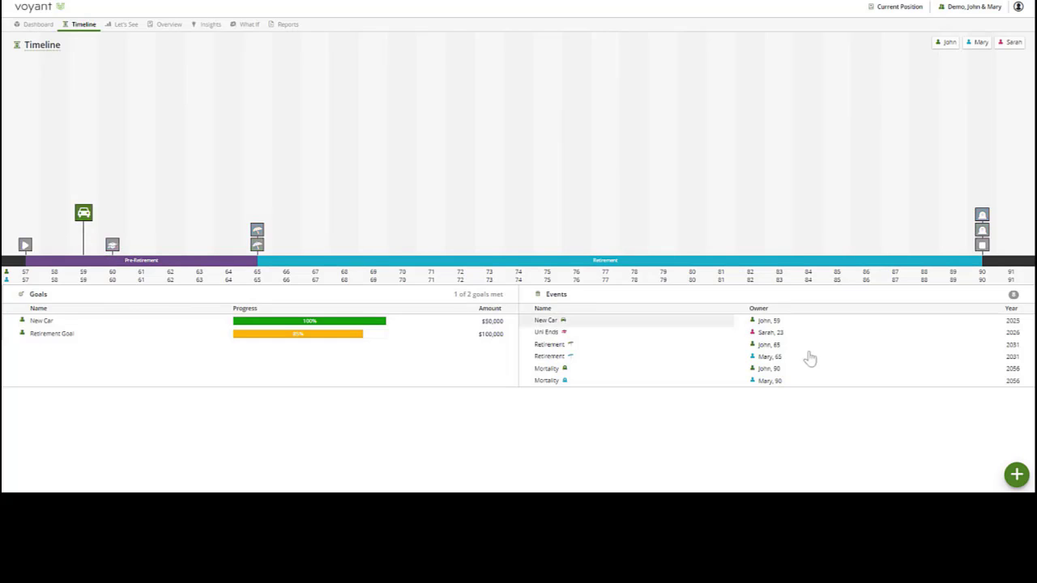
{"action": "left_click", "coordinate": [1016, 475]}
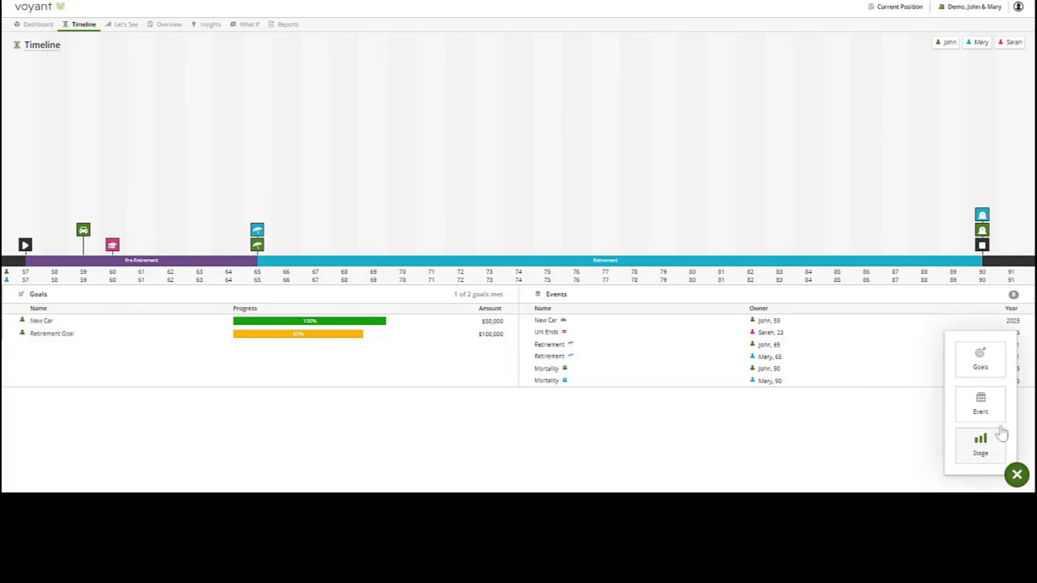
{"action": "left_click", "coordinate": [980, 356]}
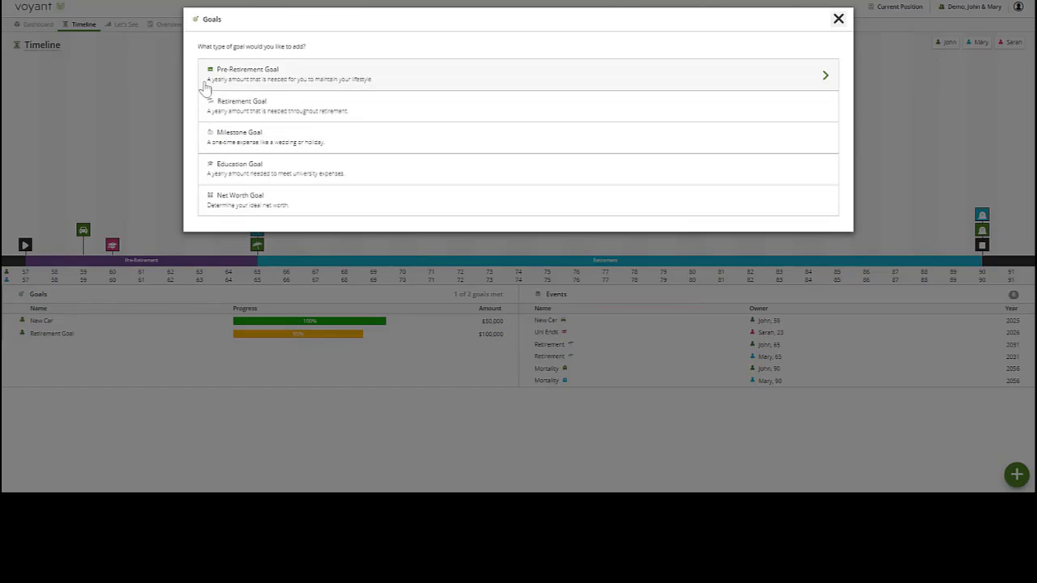
{"action": "left_click_drag", "start_coordinate": [206, 80], "coordinate": [375, 81]}
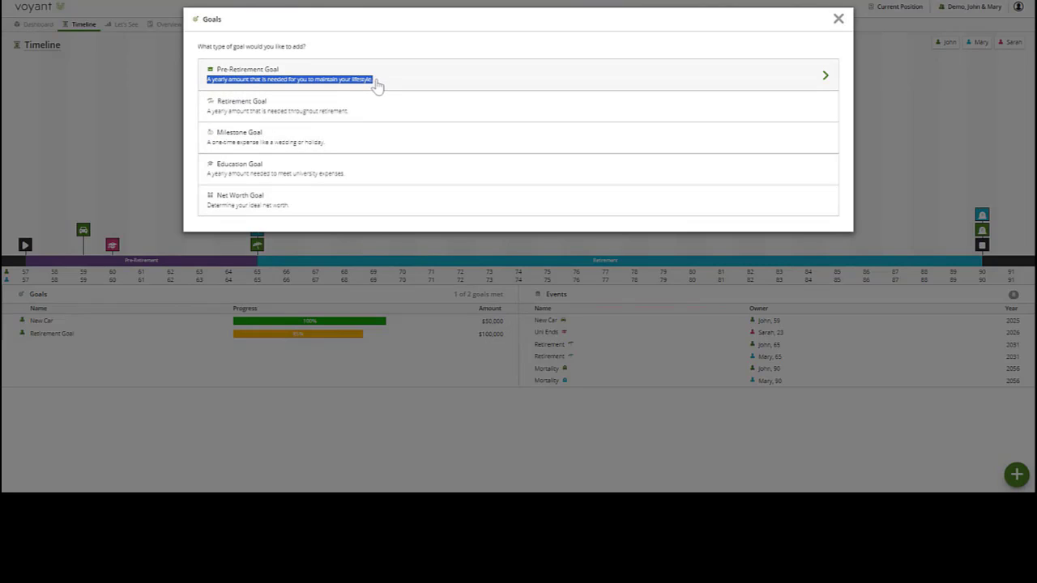
{"action": "left_click", "coordinate": [377, 85]}
{"action": "triple_click", "coordinate": [453, 136]}
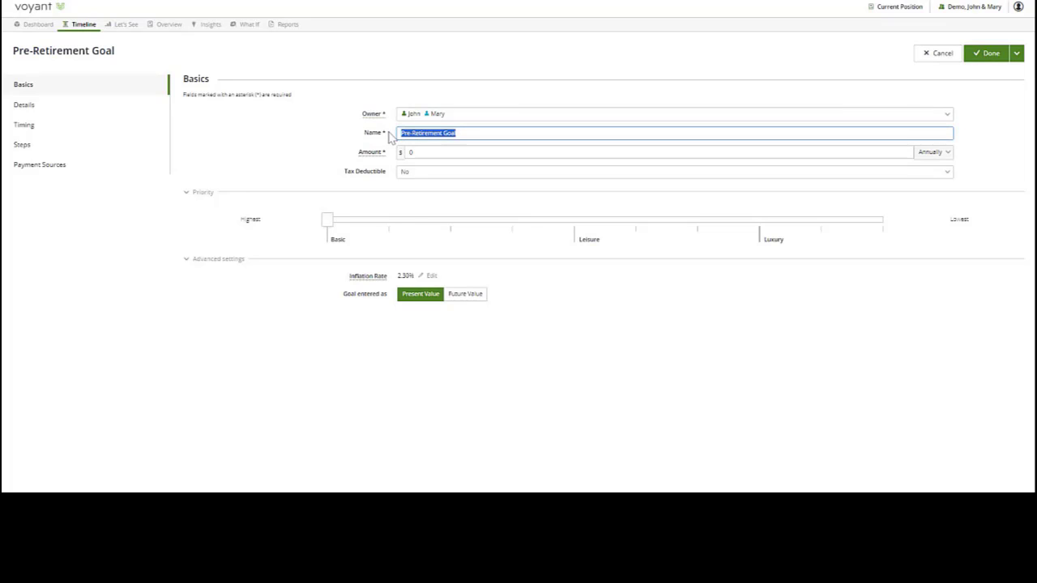
{"action": "type", "text": "Uni Exps"}
{"action": "left_click", "coordinate": [413, 152]}
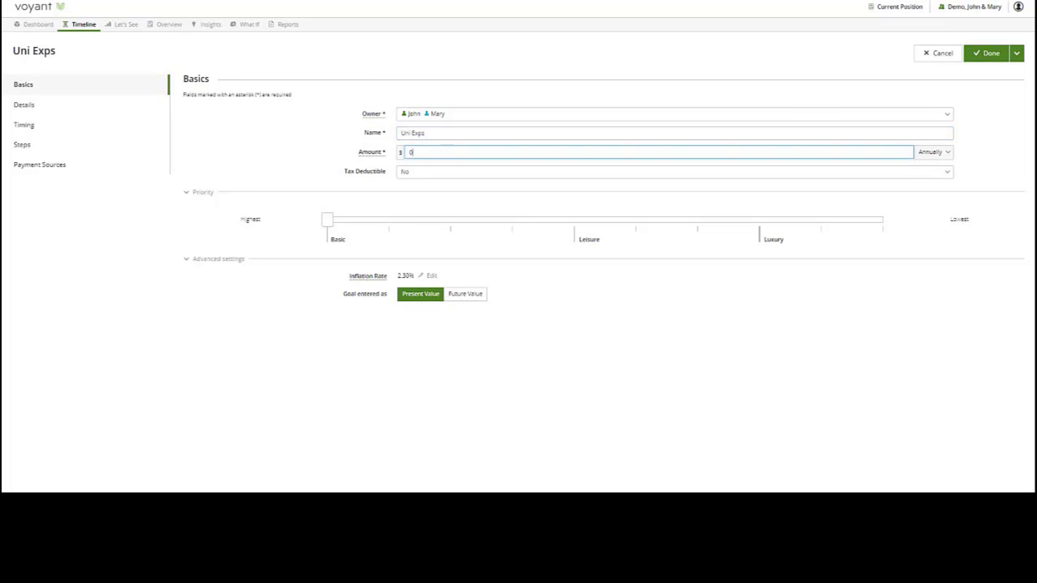
{"action": "type", "text": "15,00"}
- Set the Uni Exps goal's expense to end at the Uni Ends event and save the goal
{"action": "left_click", "coordinate": [67, 128]}
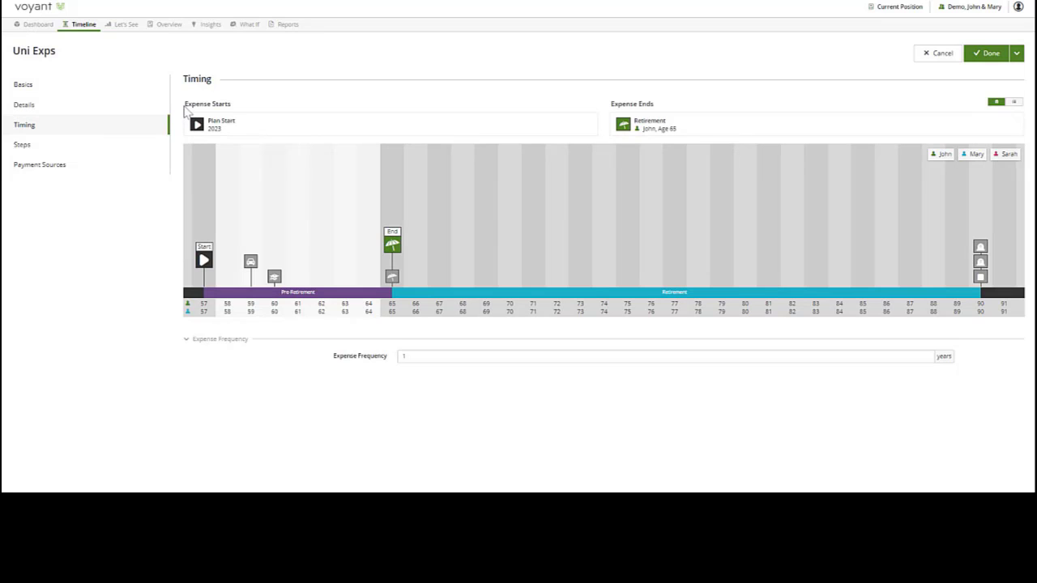
{"action": "left_click_drag", "start_coordinate": [184, 112], "coordinate": [247, 115]}
{"action": "mouse_move", "coordinate": [278, 277]}
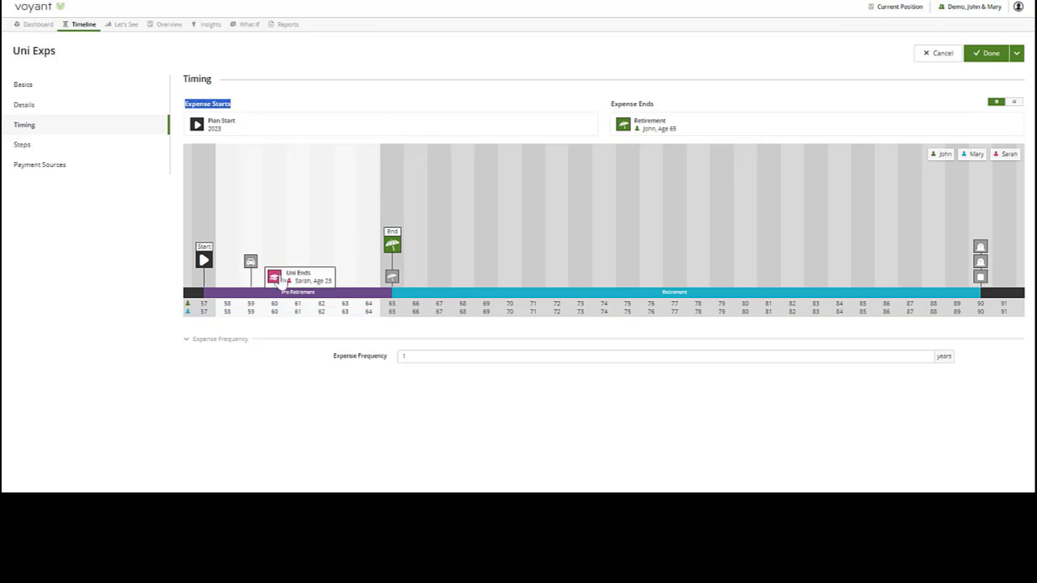
{"action": "left_click_drag", "start_coordinate": [275, 281], "coordinate": [671, 127]}
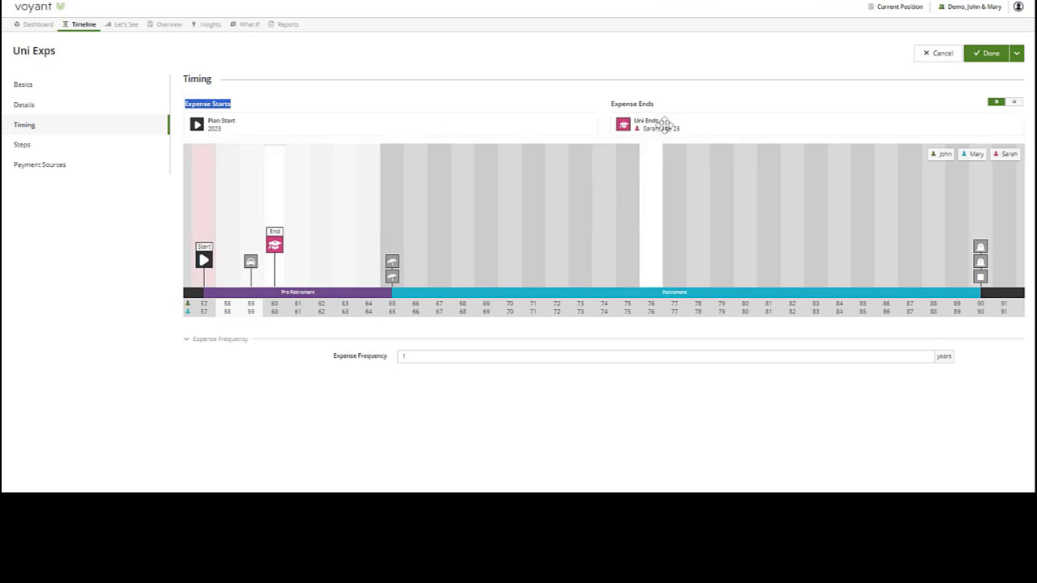
{"action": "left_click", "coordinate": [988, 53]}
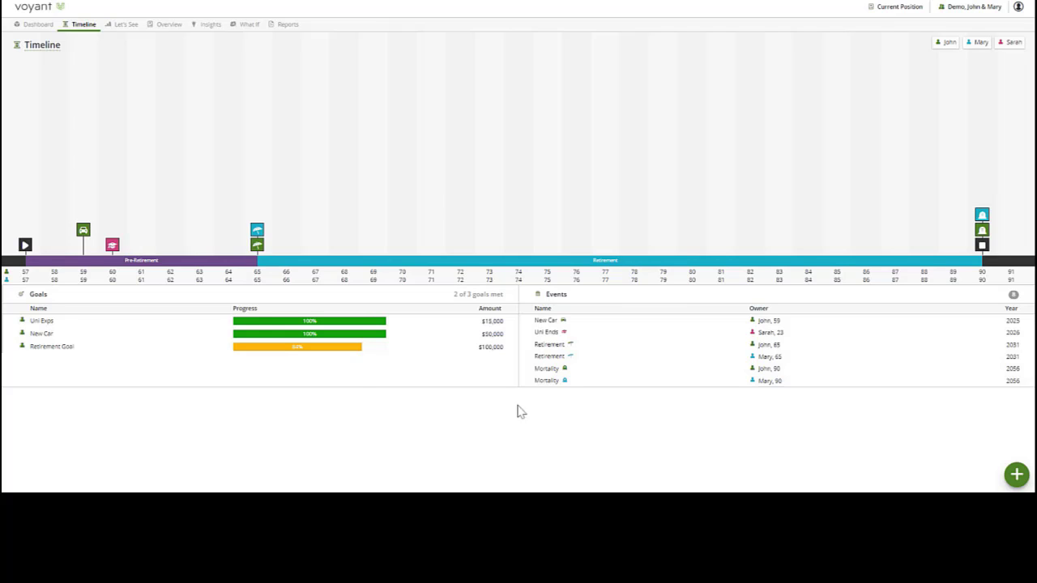
- View the plan's projection as a single chart and switch it from Cash Flow to a detailed breakdown of Assets
{"action": "left_click", "coordinate": [119, 25]}
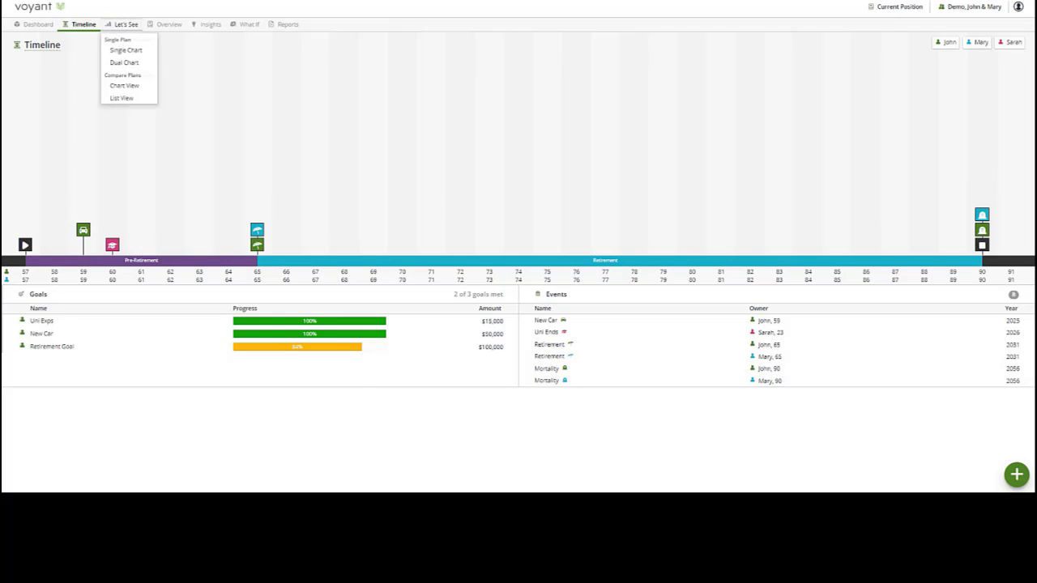
{"action": "left_click", "coordinate": [123, 51]}
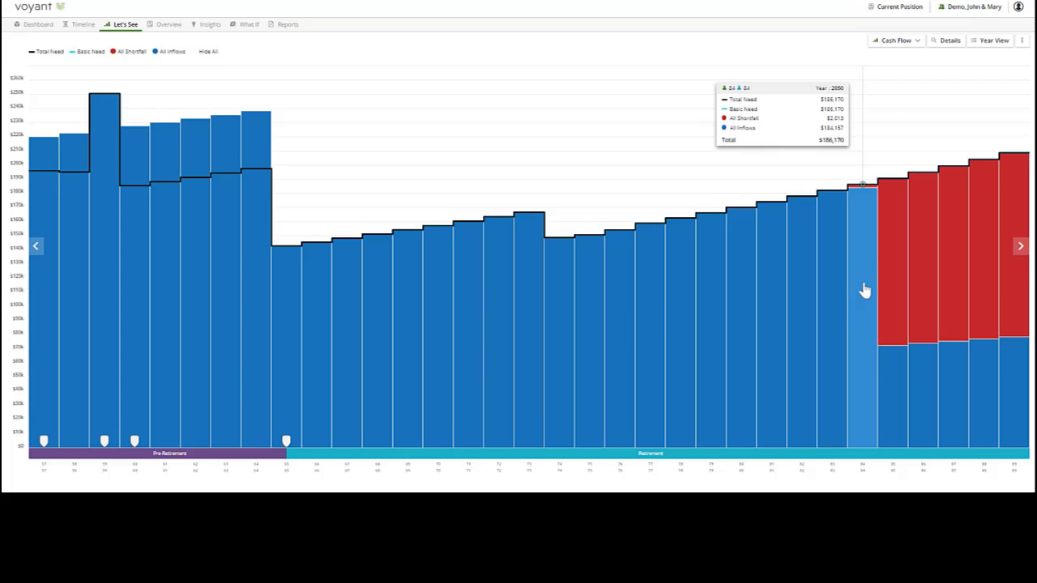
{"action": "left_click", "coordinate": [897, 40]}
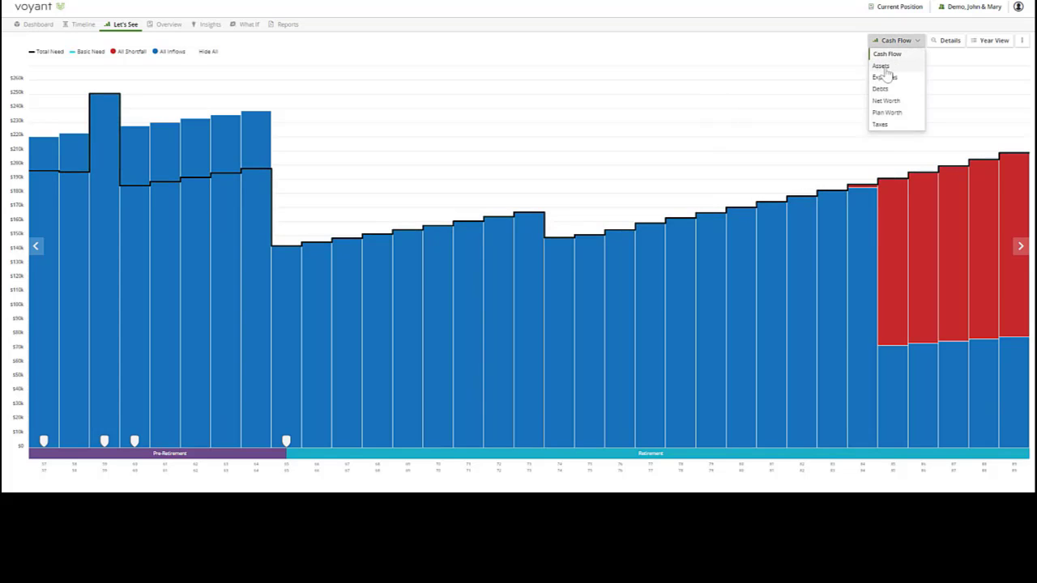
{"action": "left_click", "coordinate": [883, 67]}
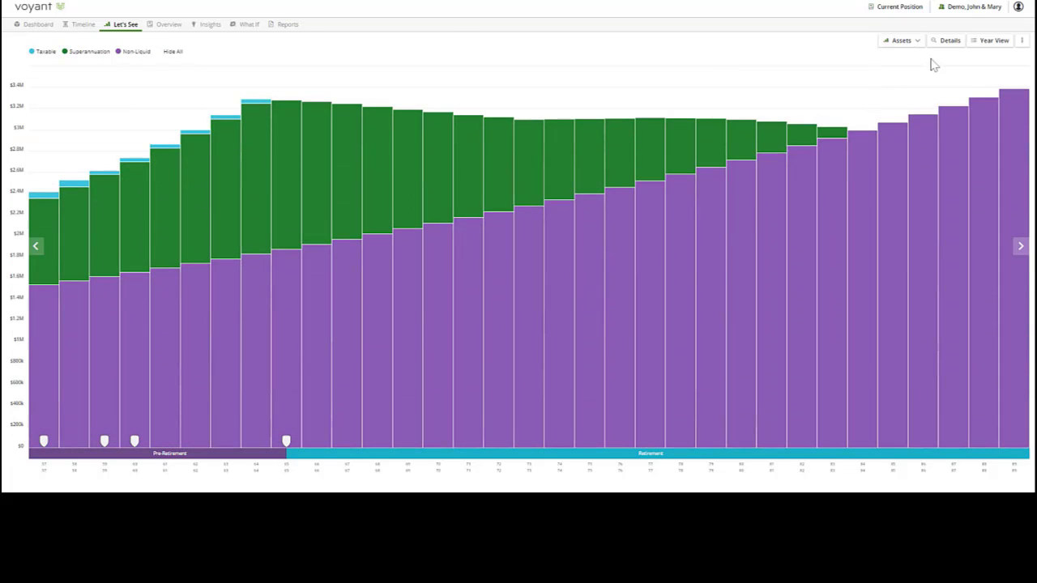
{"action": "left_click", "coordinate": [947, 40]}
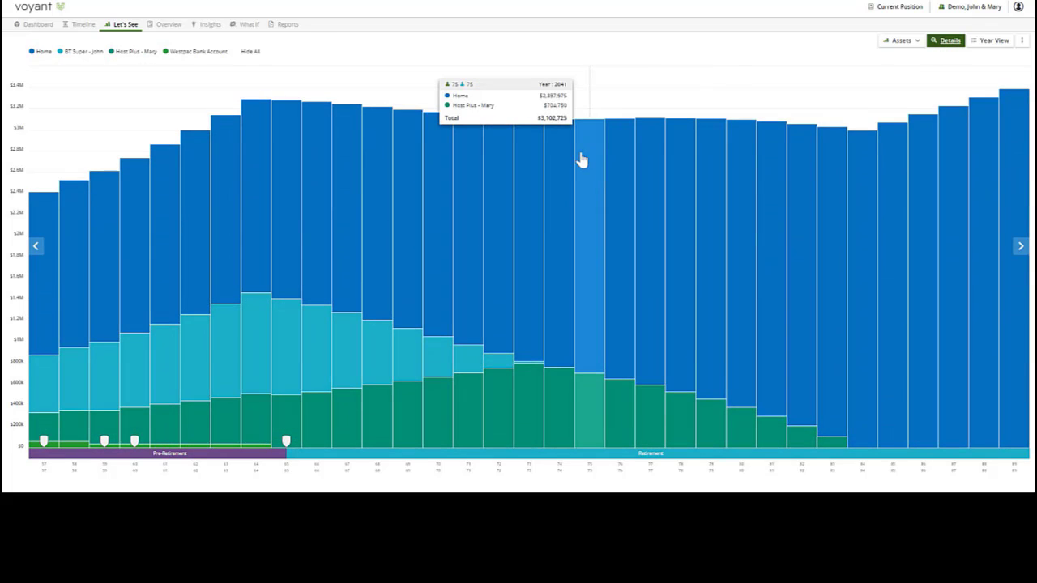
- Inspect the asset balances around retirement and hide the Home from the detailed assets chart
{"action": "left_click", "coordinate": [280, 156]}
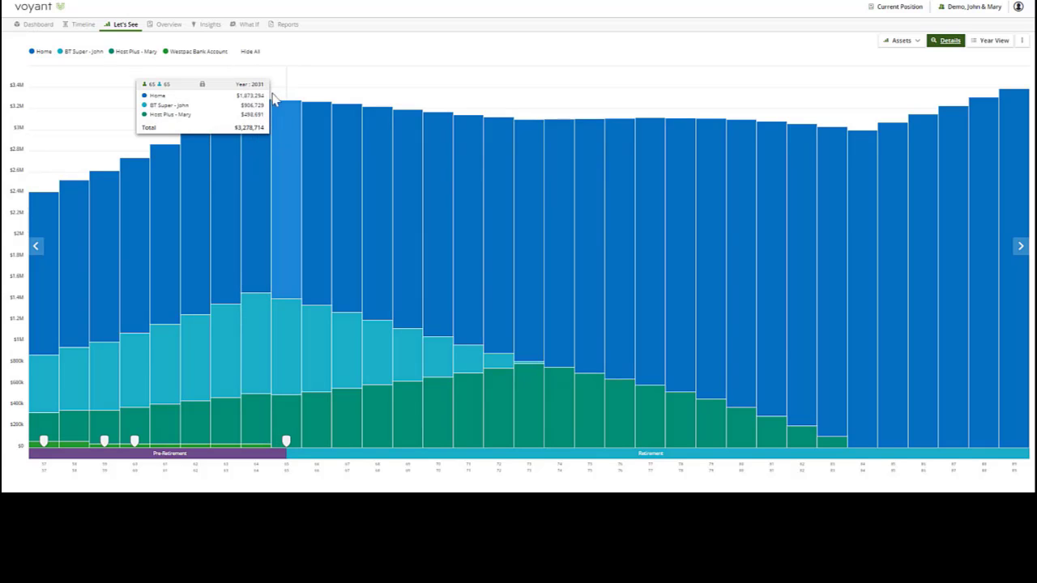
{"action": "left_click", "coordinate": [253, 169]}
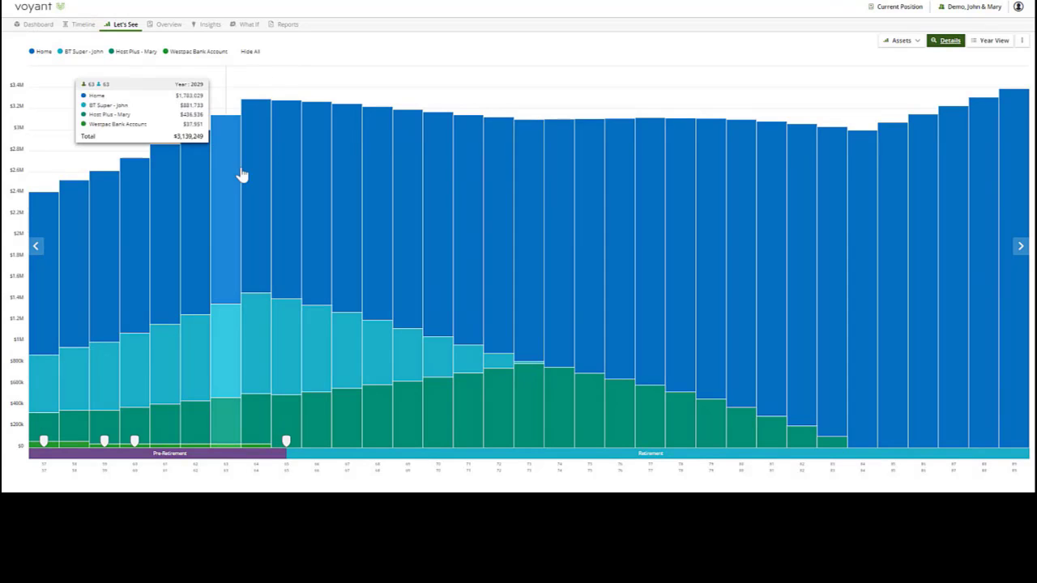
{"action": "left_click", "coordinate": [43, 53]}
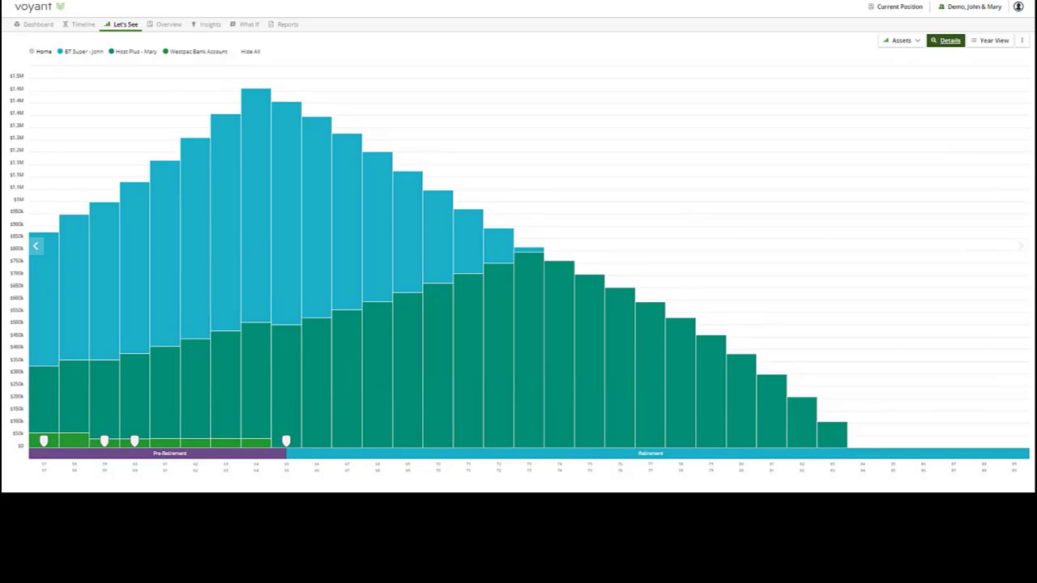
{"action": "mouse_move", "coordinate": [96, 129]}
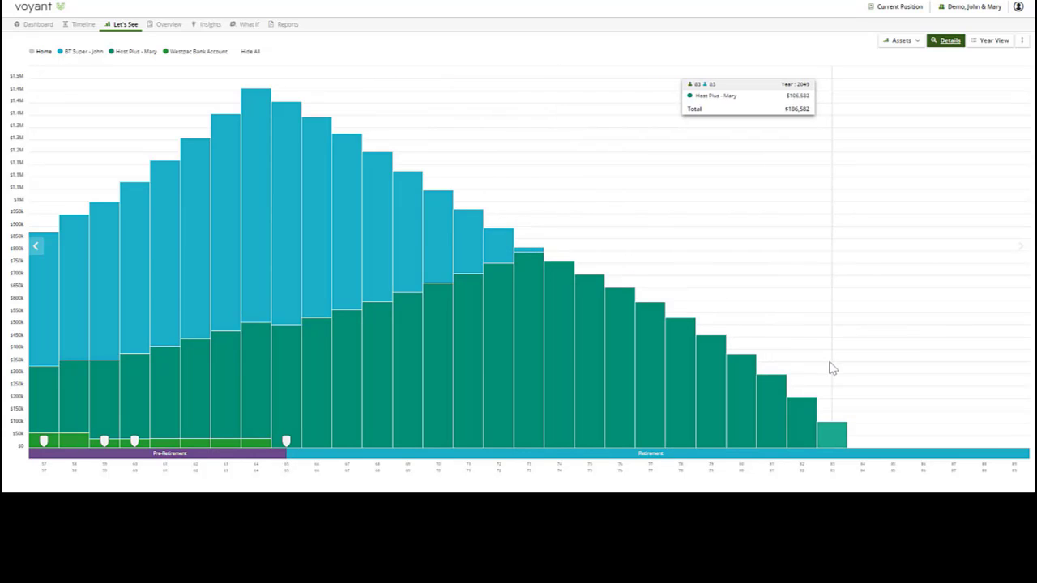
- Return to the summarised Cash Flow chart and show it together with Assets in the dual chart view
{"action": "left_click", "coordinate": [937, 40]}
{"action": "left_click", "coordinate": [902, 41]}
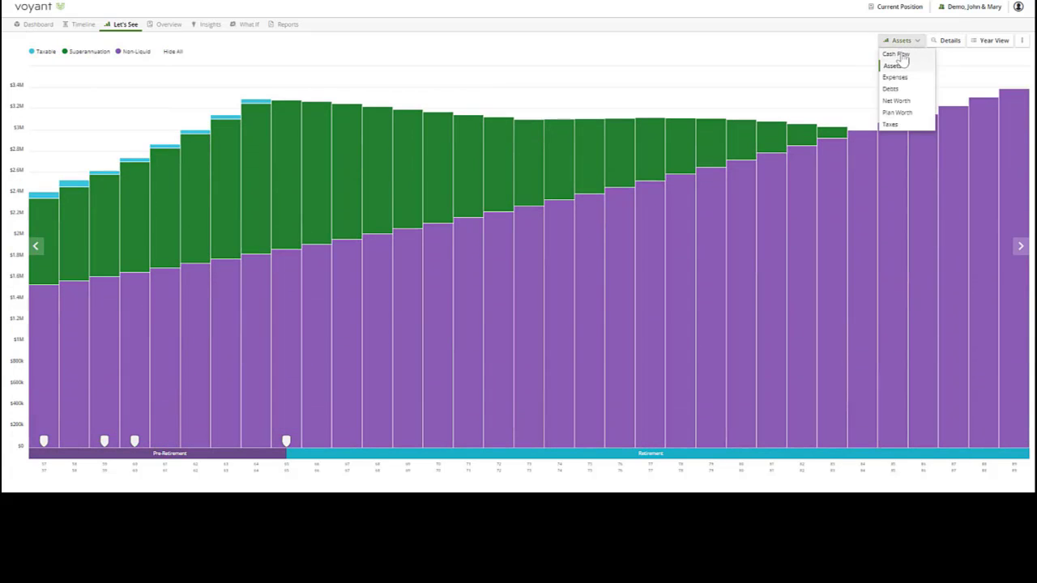
{"action": "left_click", "coordinate": [898, 53]}
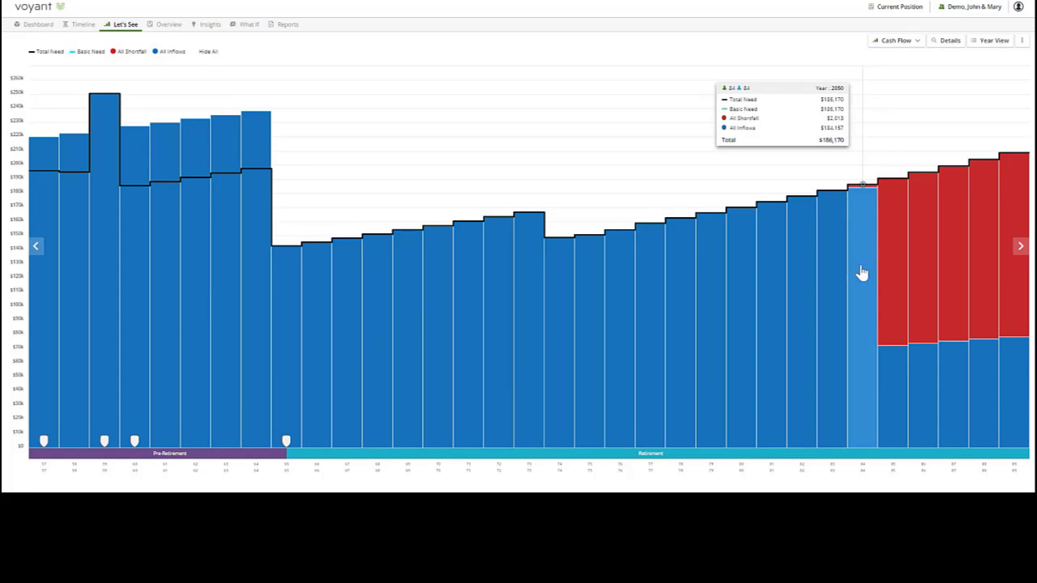
{"action": "left_click", "coordinate": [126, 24]}
{"action": "left_click", "coordinate": [123, 63]}
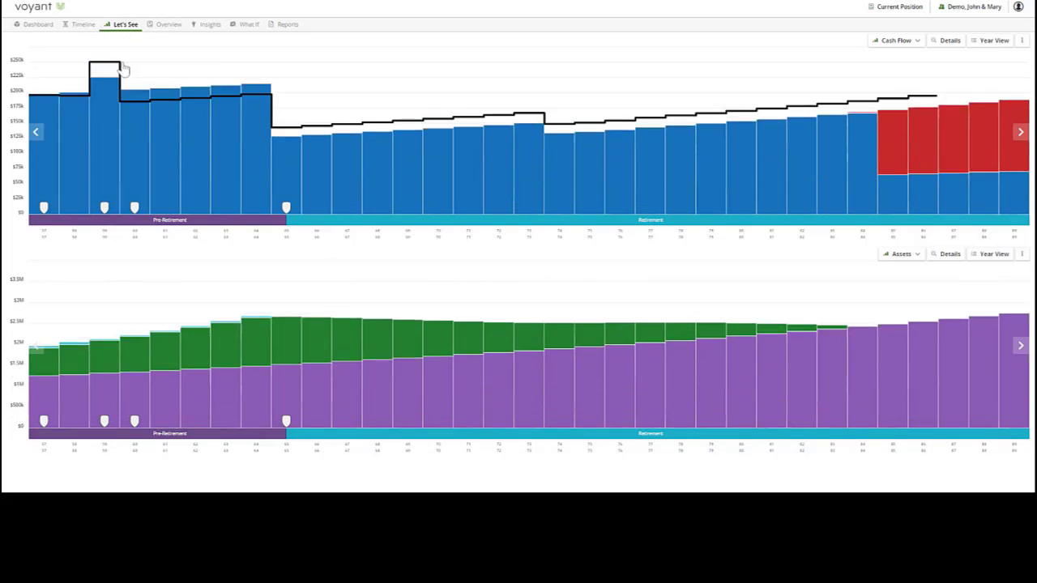
- Show the legends and itemised assets in the dual view, hide the Home, and examine both charts at age 84
{"action": "left_click", "coordinate": [1022, 254]}
{"action": "left_click", "coordinate": [990, 267]}
{"action": "left_click", "coordinate": [948, 255]}
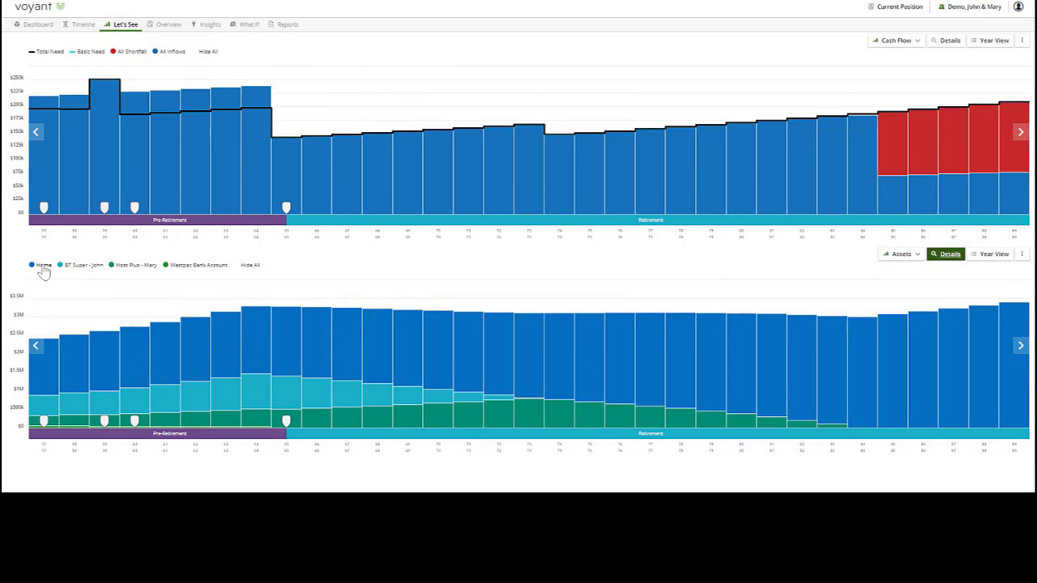
{"action": "left_click", "coordinate": [44, 270]}
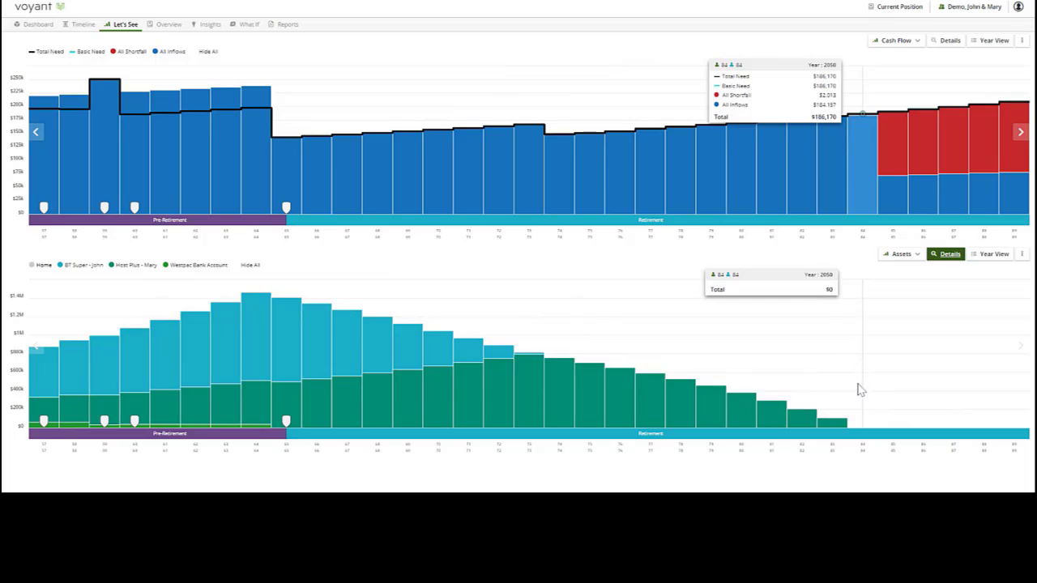
{"action": "left_click", "coordinate": [857, 358]}
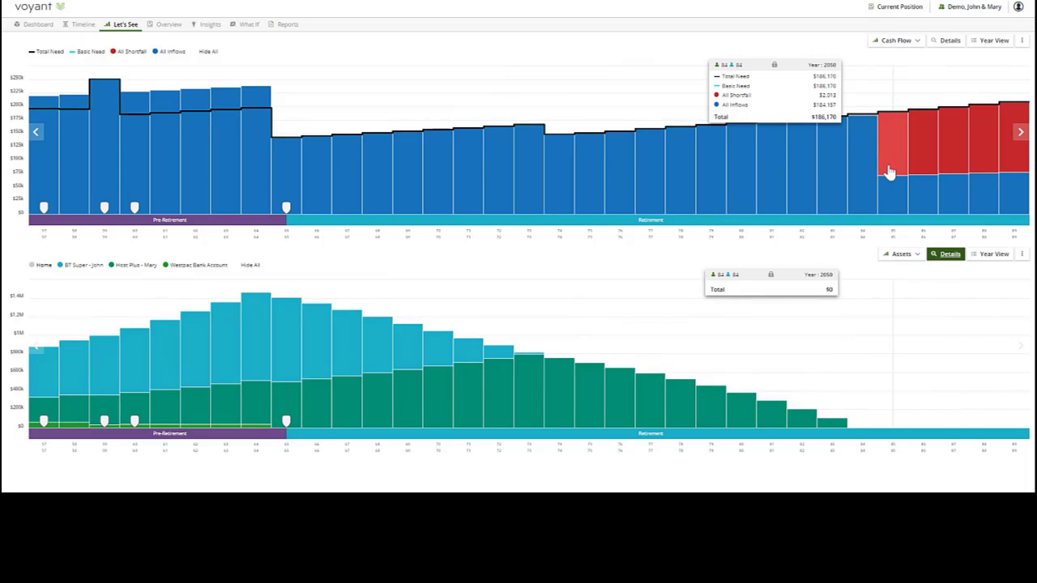
- Show the detailed Cash Flow as a single chart and examine the income sources in the New Car year and during retirement
{"action": "left_click", "coordinate": [126, 24]}
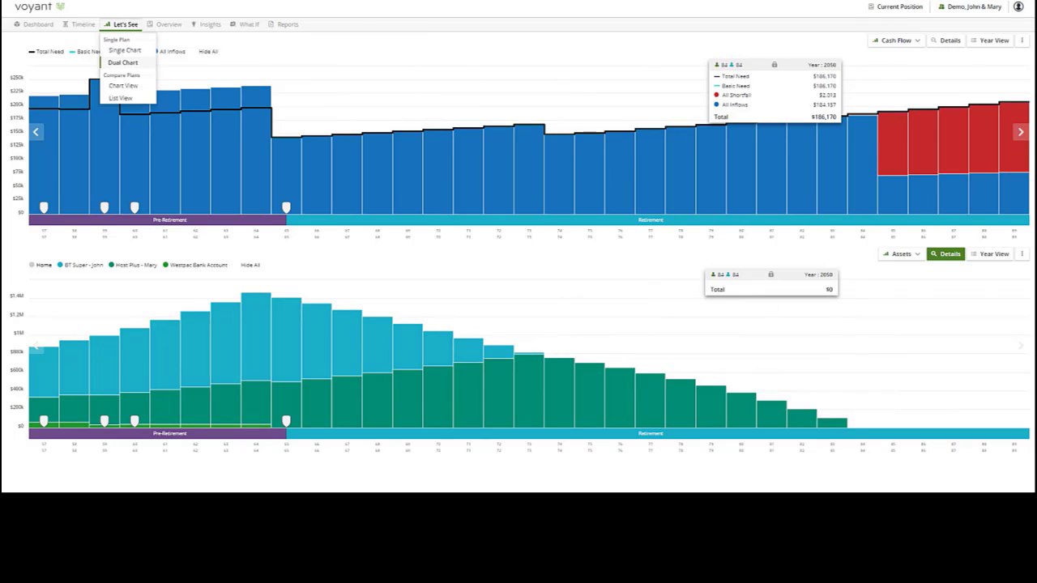
{"action": "left_click", "coordinate": [128, 50]}
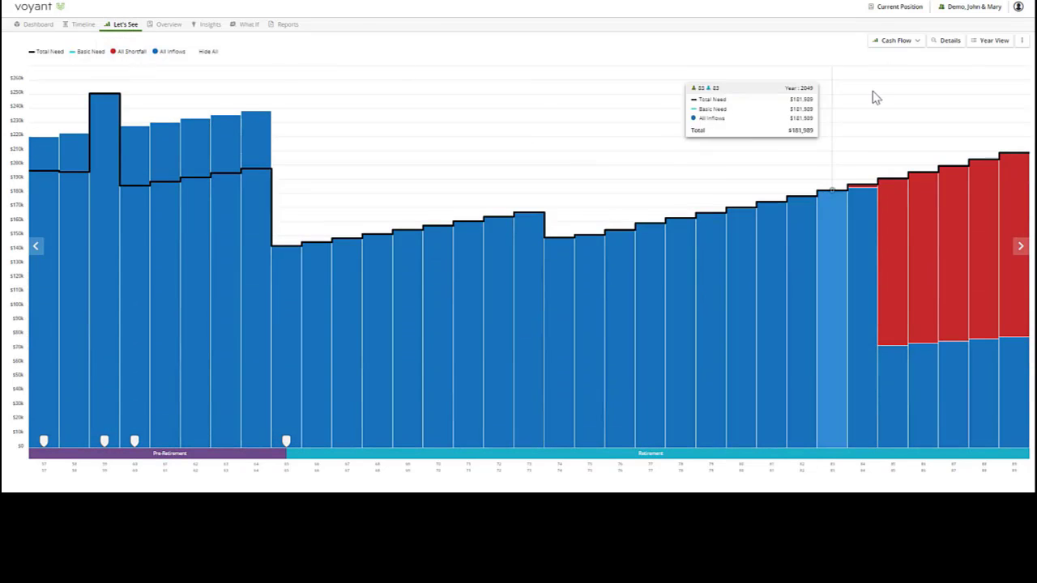
{"action": "left_click", "coordinate": [947, 42]}
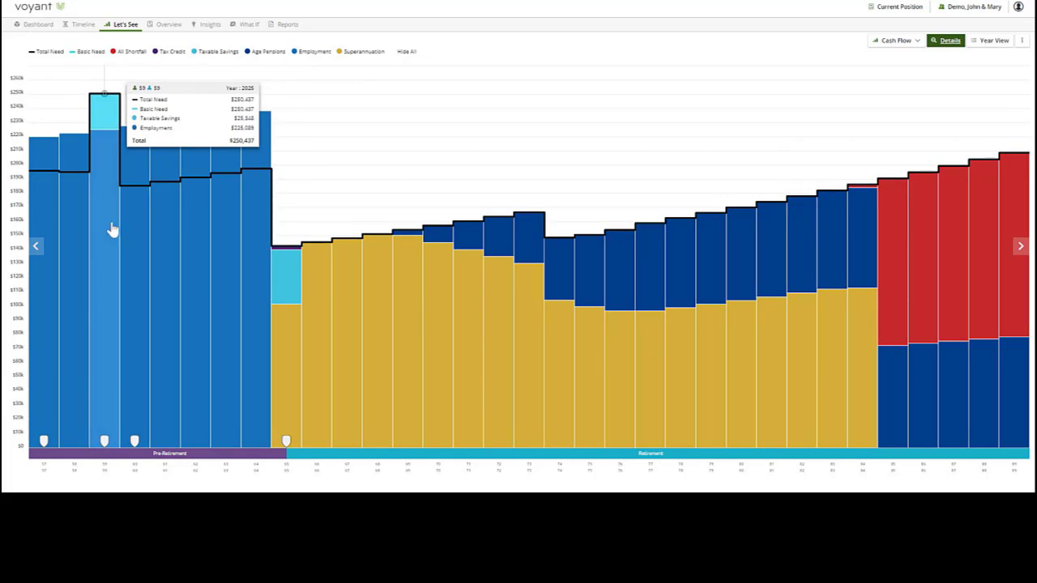
{"action": "mouse_move", "coordinate": [105, 451]}
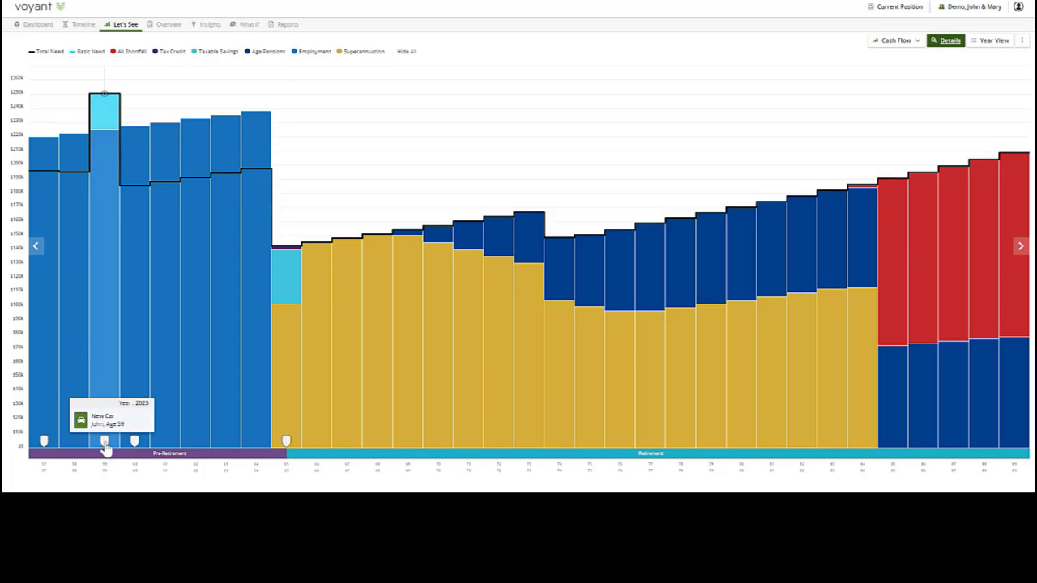
{"action": "left_click", "coordinate": [105, 119]}
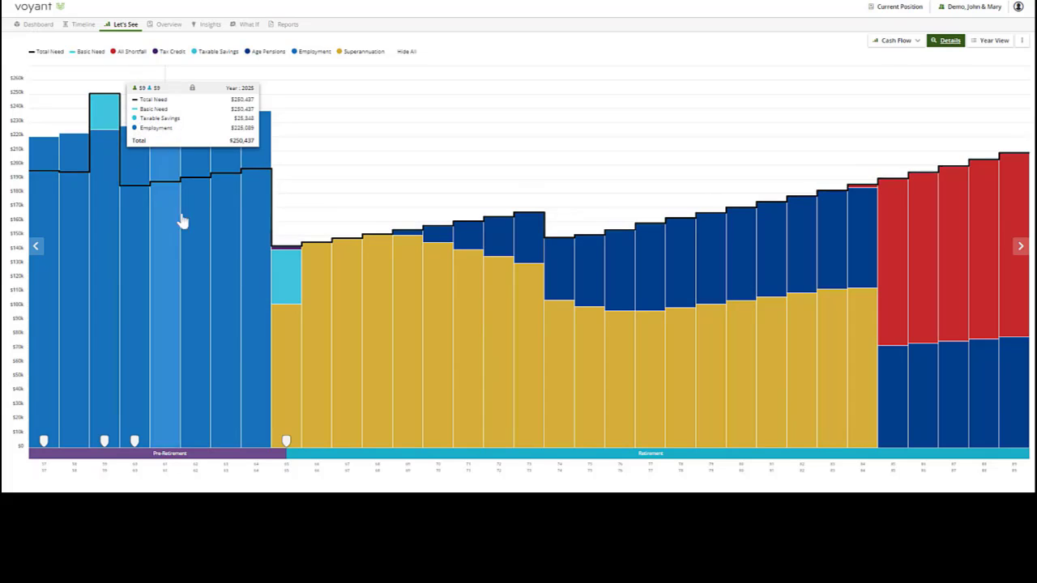
{"action": "left_click", "coordinate": [280, 350]}
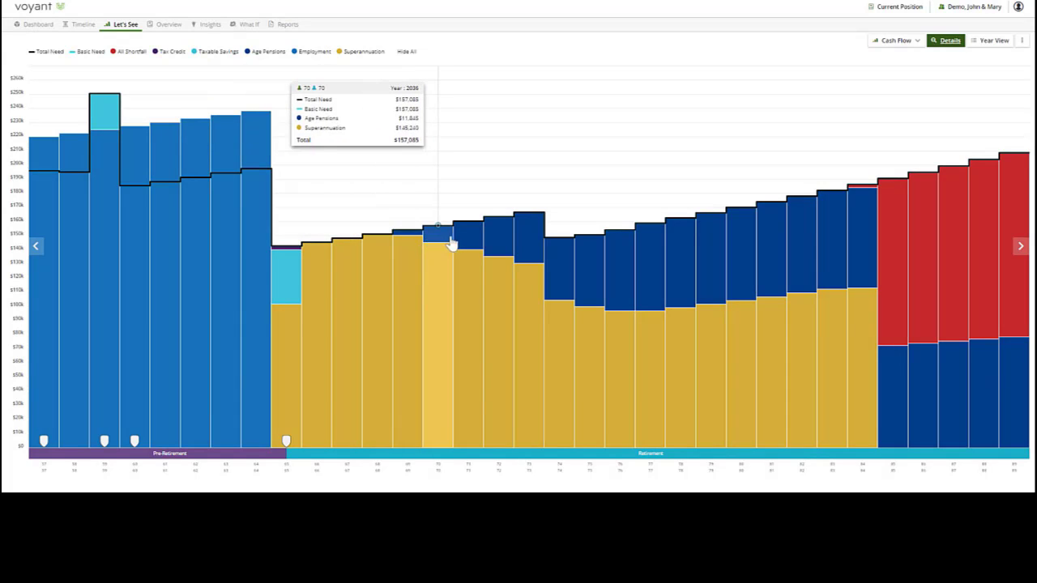
{"action": "left_click", "coordinate": [533, 258]}
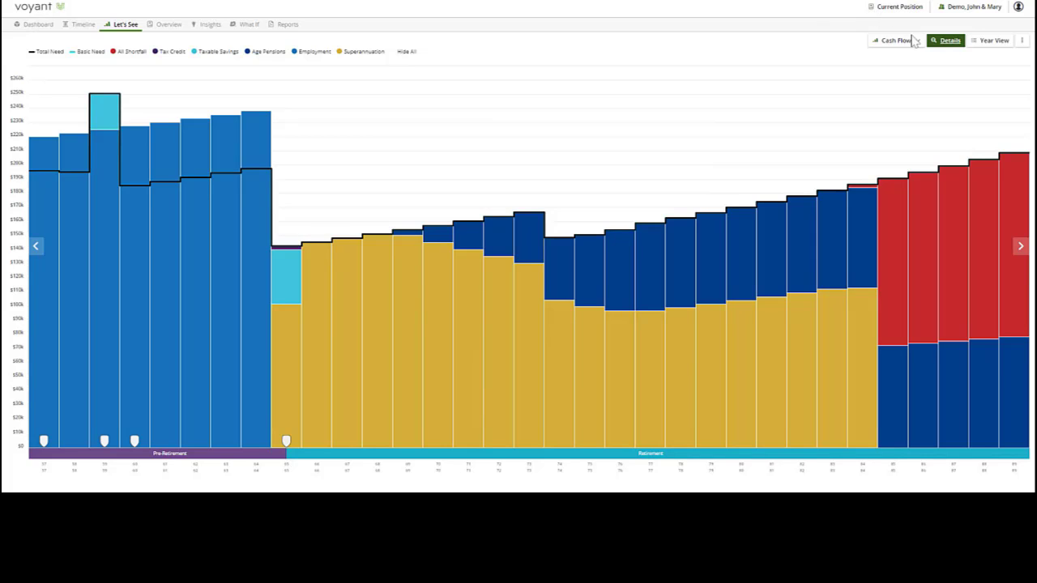
- Turn off the Cash Flow details and examine the surplus income for 2023
{"action": "left_click", "coordinate": [939, 42]}
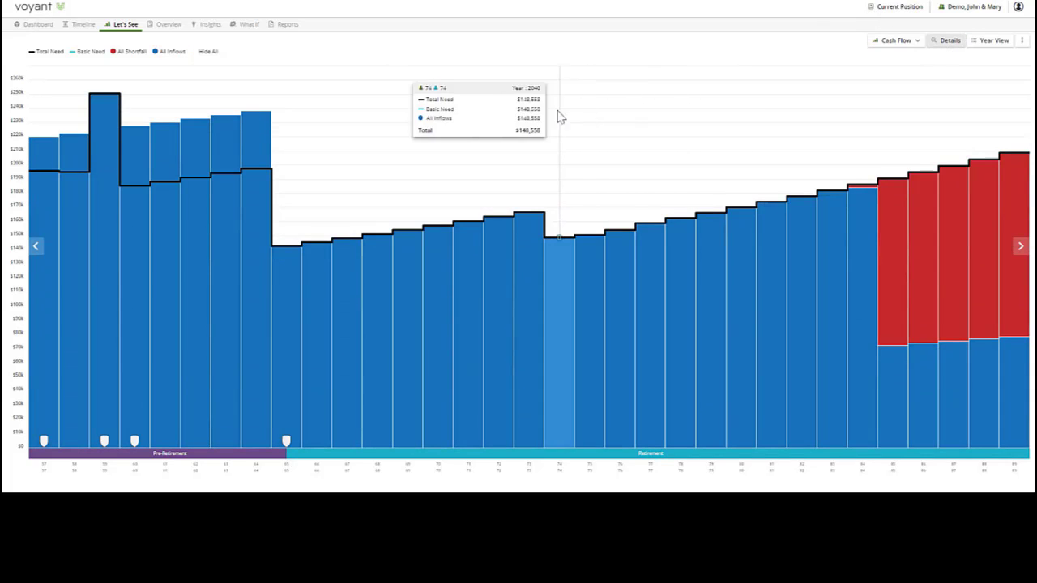
{"action": "left_click", "coordinate": [44, 156]}
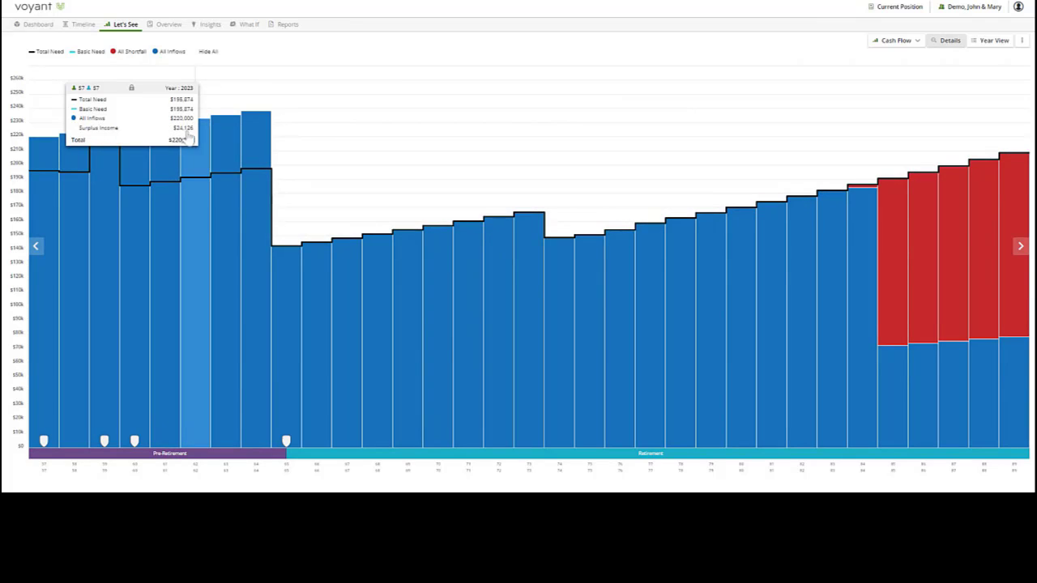
{"action": "left_click", "coordinate": [47, 164]}
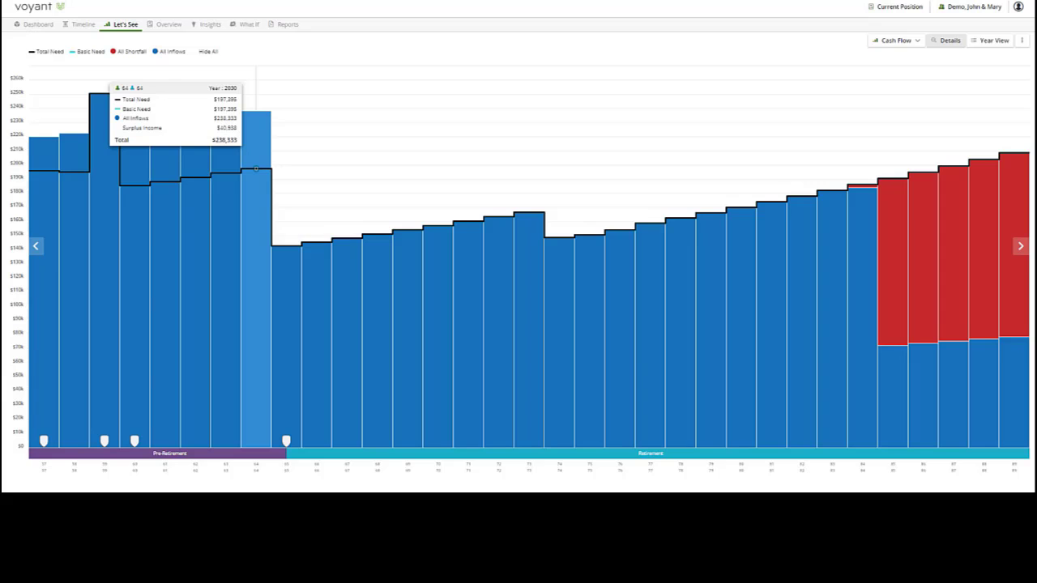
- Switch from the dashboard to the "with Advice" plan and expand its People and Savings & Investments sections
{"action": "left_click", "coordinate": [32, 25]}
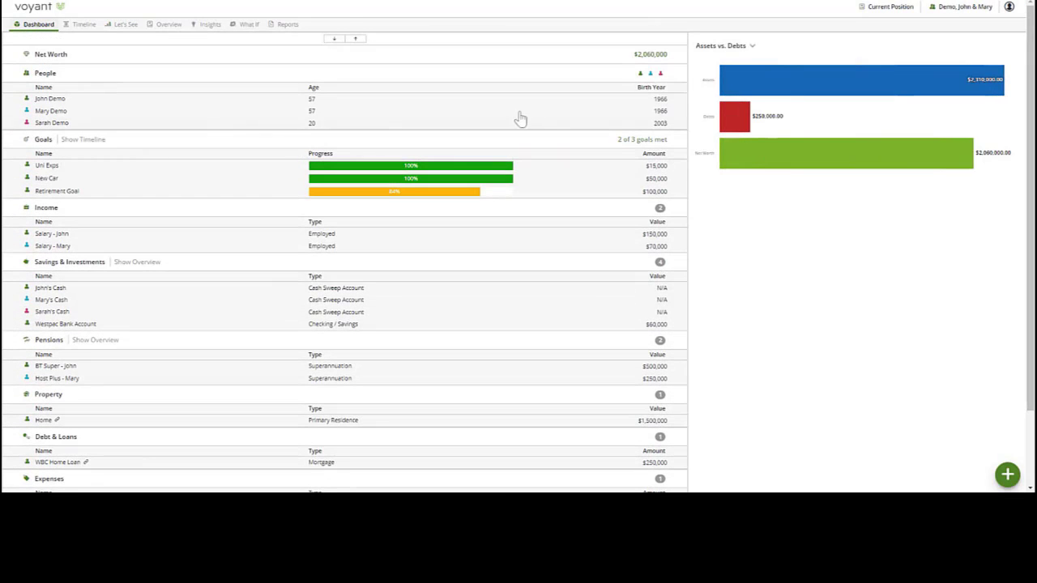
{"action": "left_click", "coordinate": [892, 8]}
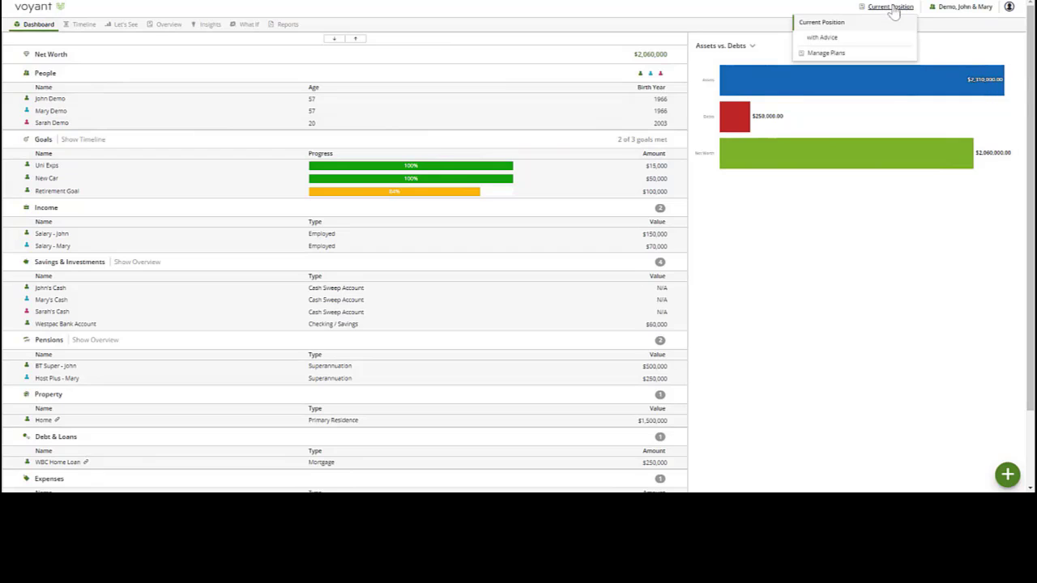
{"action": "left_click", "coordinate": [823, 38]}
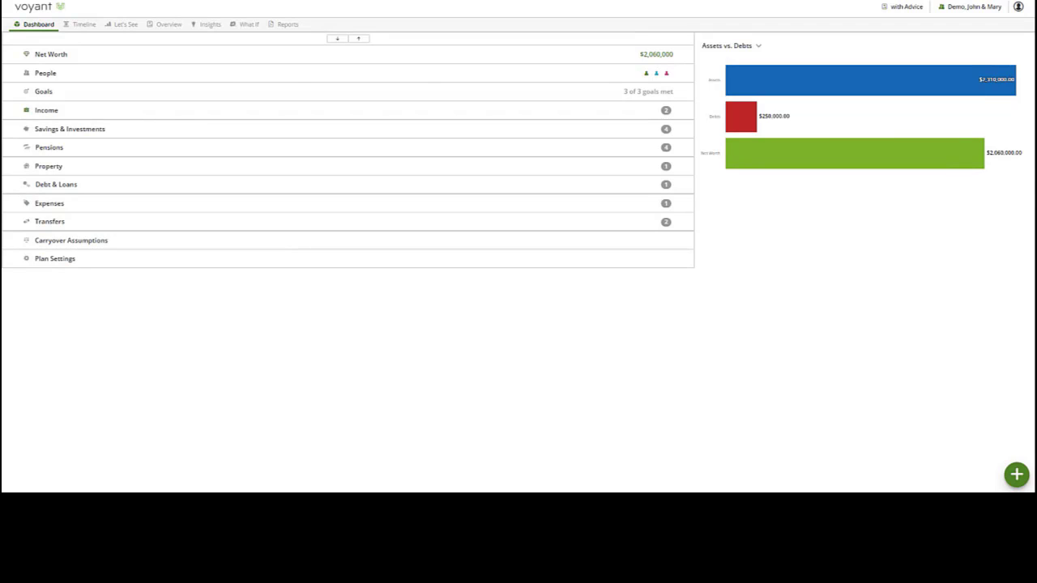
{"action": "left_click", "coordinate": [122, 75]}
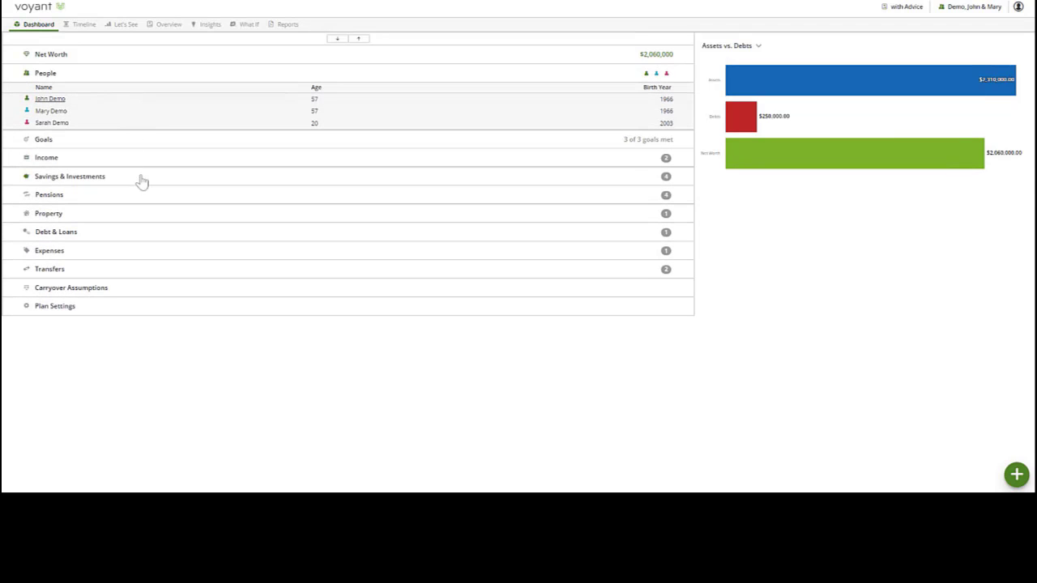
{"action": "left_click", "coordinate": [140, 180]}
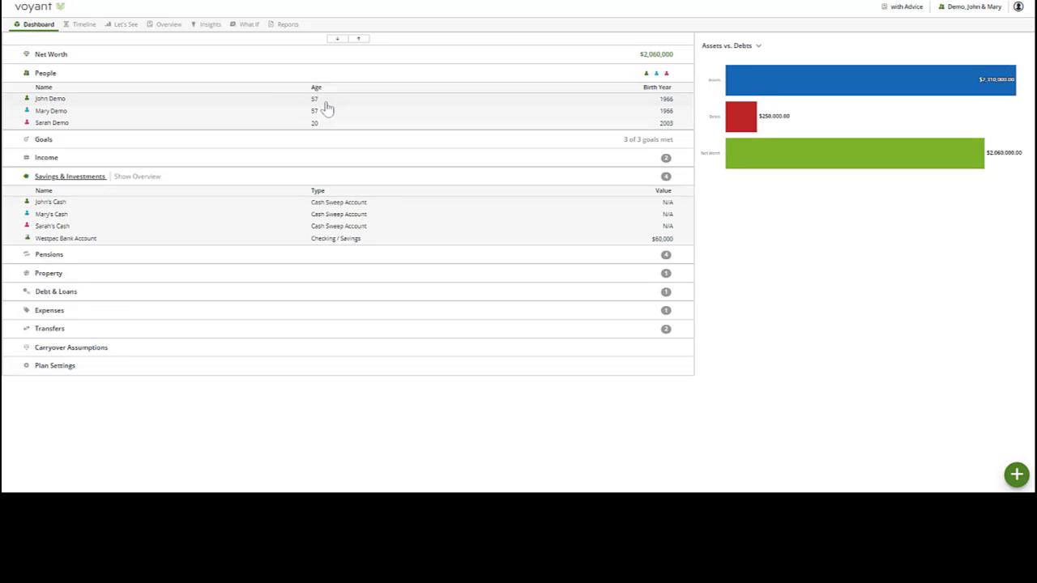
- Collapse all dashboard sections and open the BT Super account listed under Pensions
{"action": "left_click", "coordinate": [358, 38]}
{"action": "left_click", "coordinate": [101, 154]}
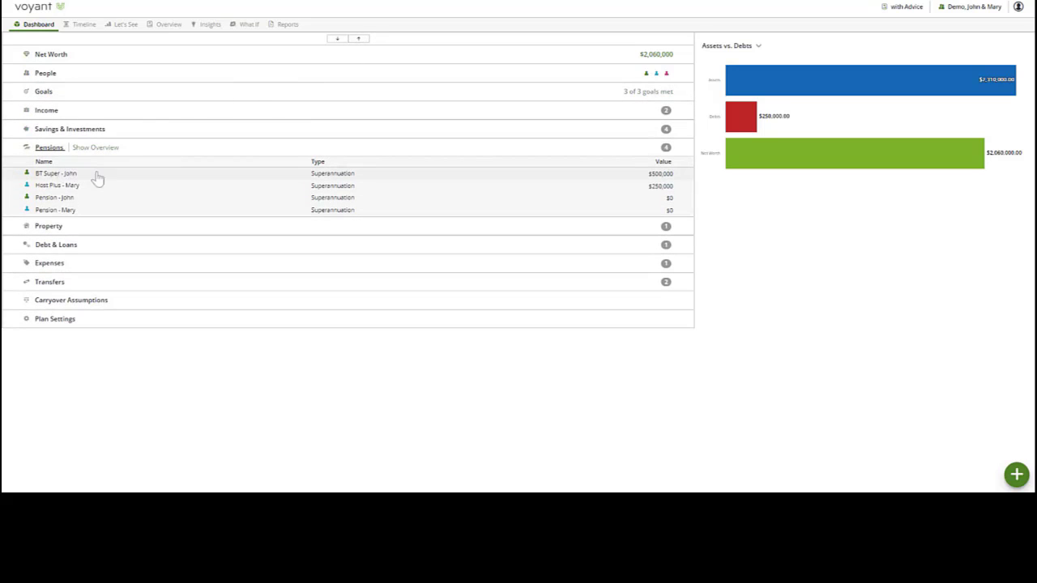
{"action": "left_click", "coordinate": [79, 179]}
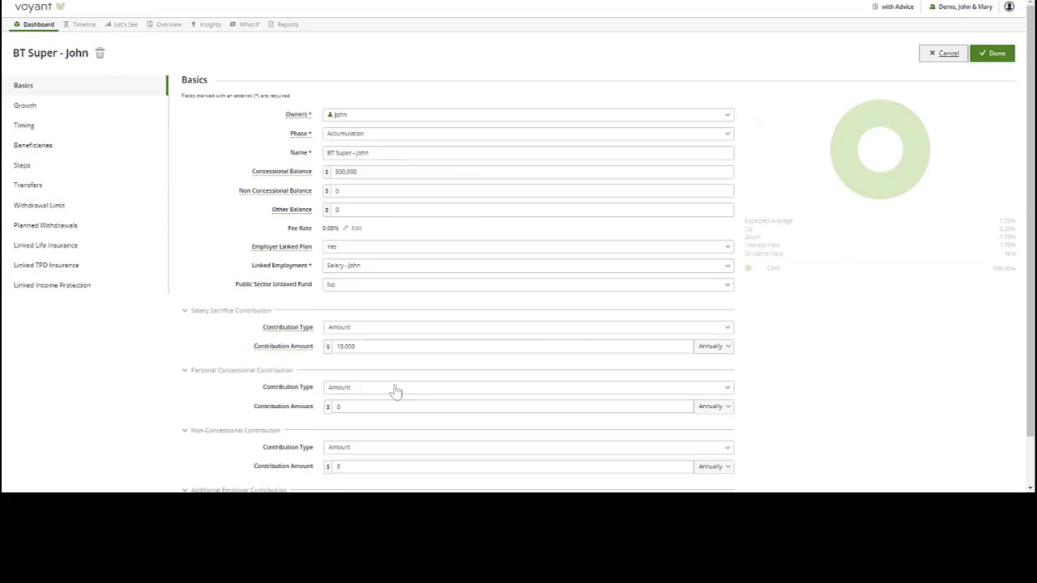
- Review the annual salary sacrifice contribution amount in the BT Super account and close the account
{"action": "left_click", "coordinate": [329, 346]}
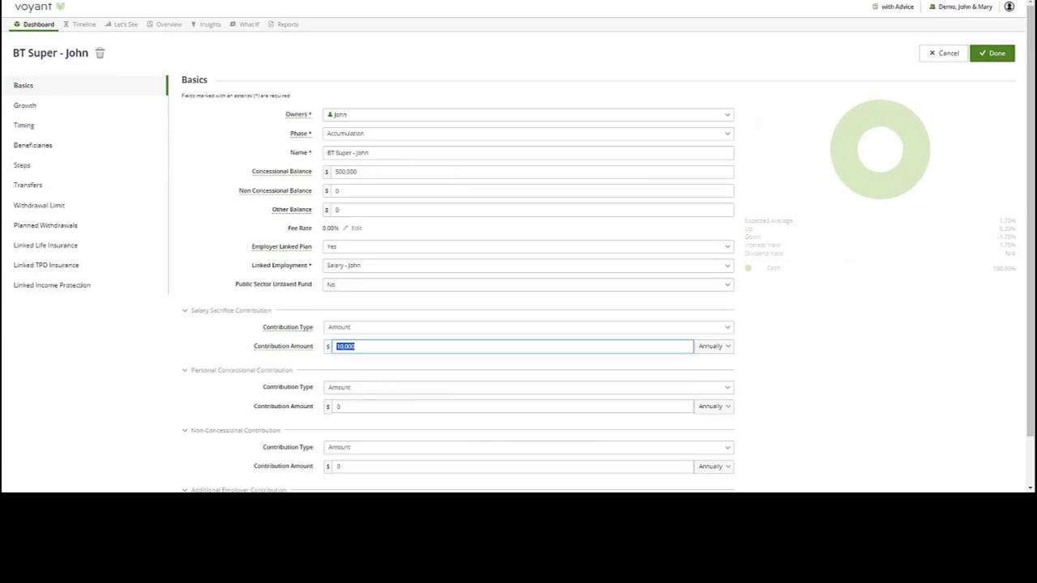
{"action": "left_click", "coordinate": [356, 347]}
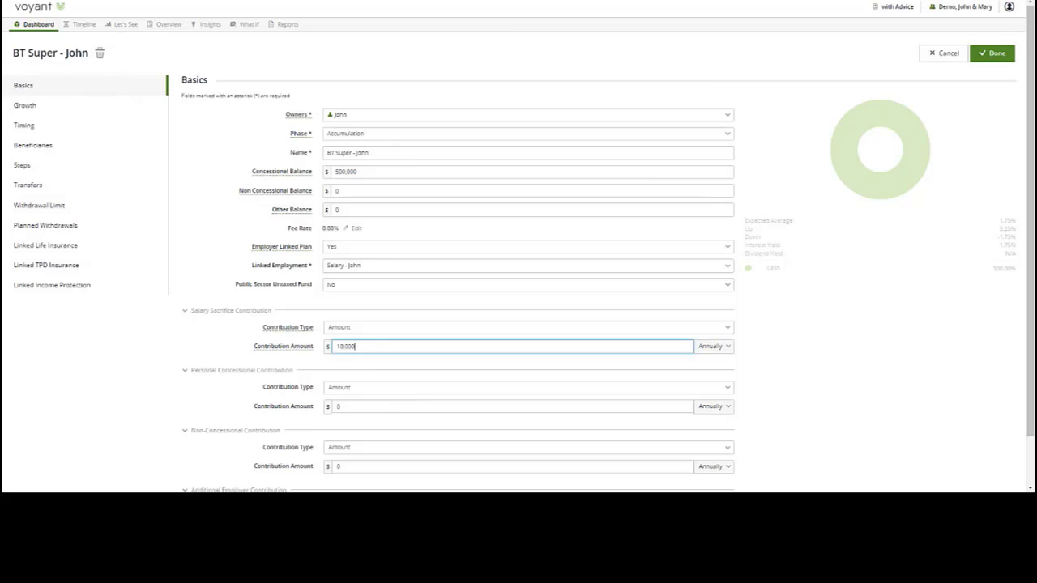
{"action": "left_click", "coordinate": [992, 53]}
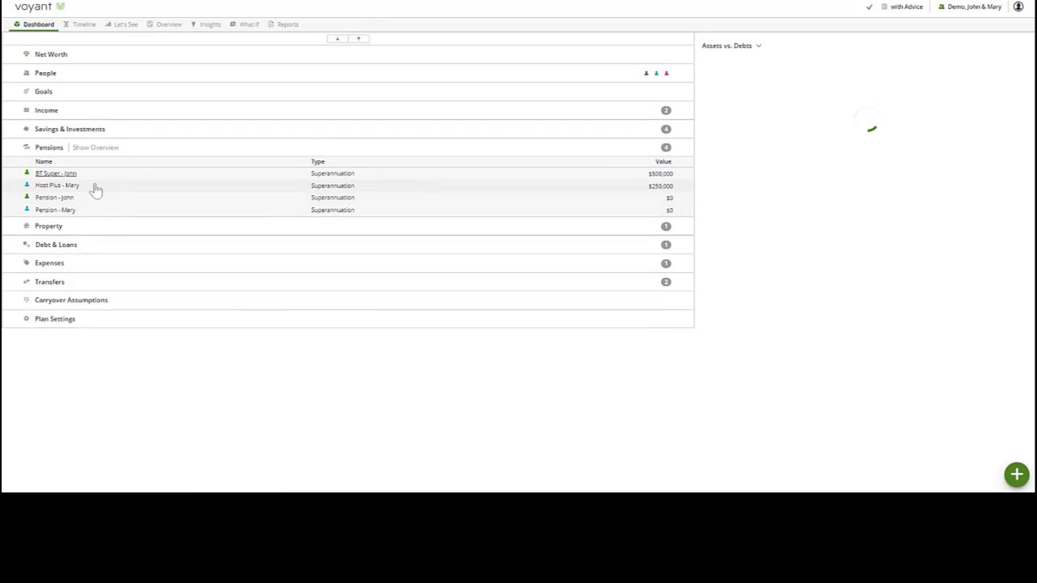
- Open the Host Plus superannuation account, review its annual salary sacrifice contribution amount and close it
{"action": "left_click", "coordinate": [95, 186]}
{"action": "left_click", "coordinate": [348, 345]}
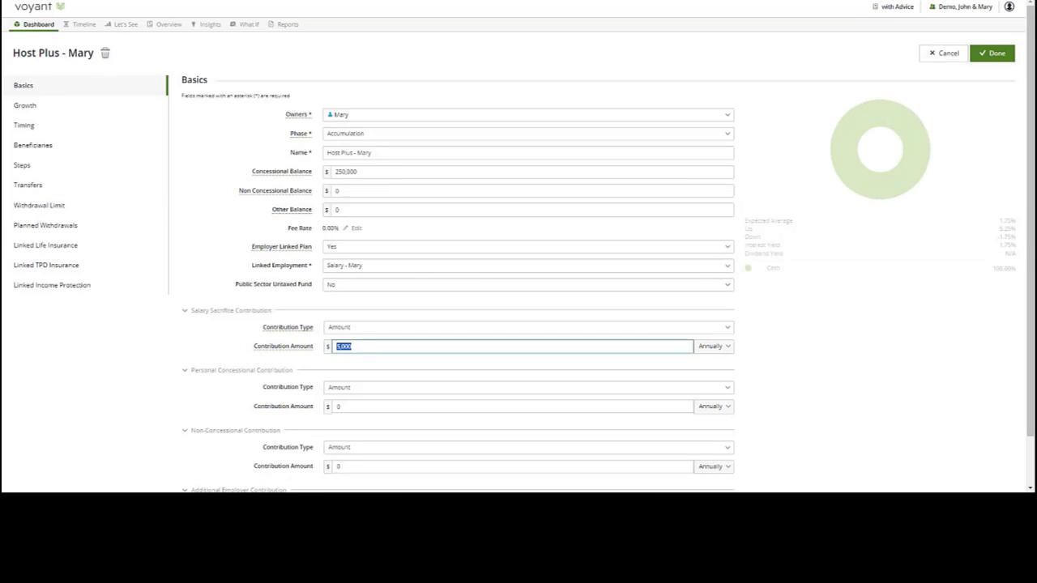
{"action": "left_click", "coordinate": [353, 347]}
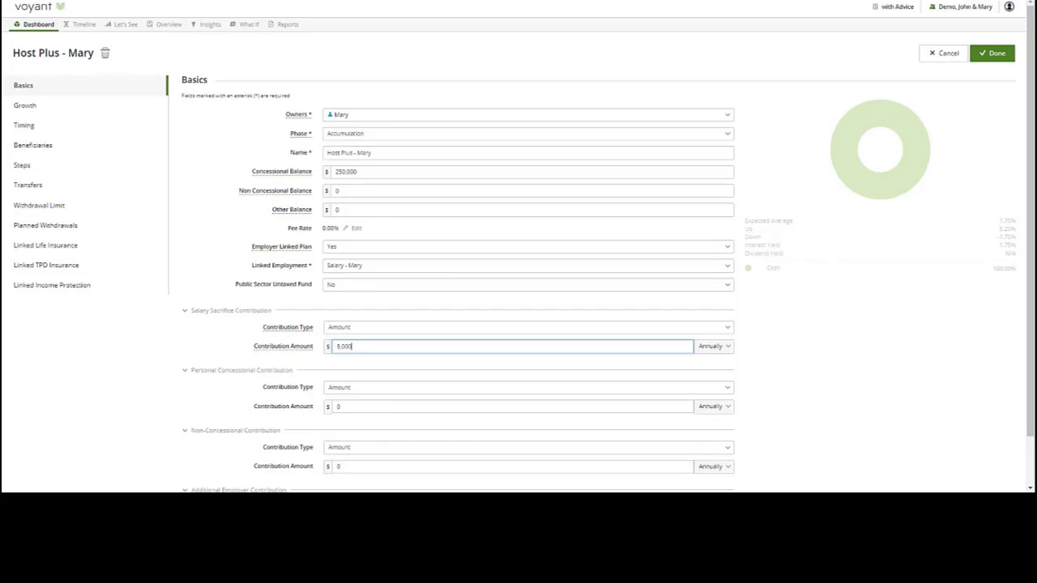
{"action": "left_click", "coordinate": [995, 54]}
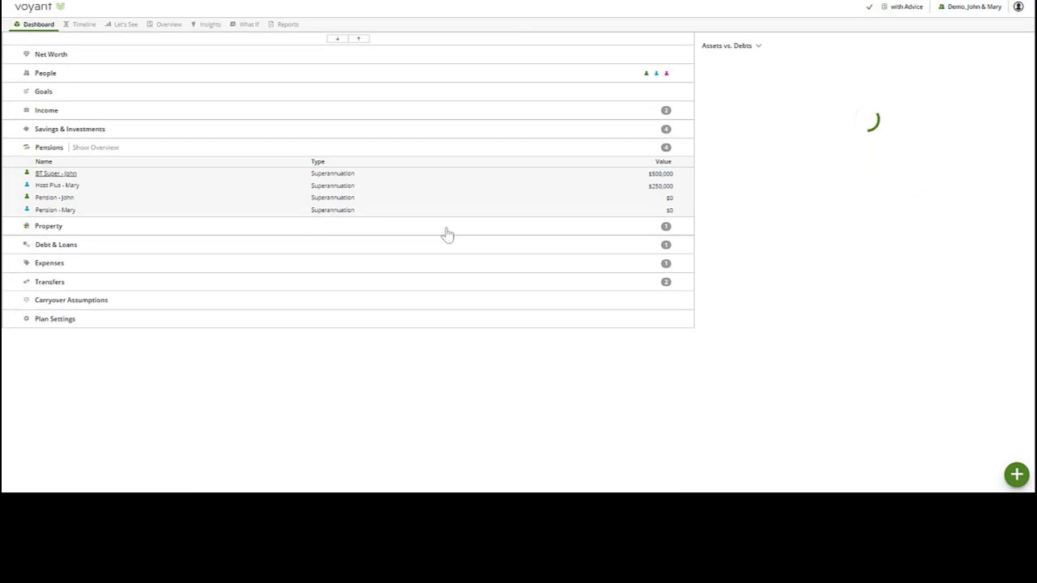
- Open the husband's cash sweep account under Savings & Investments and examine its Sweep Options for the home loan and super account
{"action": "left_click", "coordinate": [237, 147]}
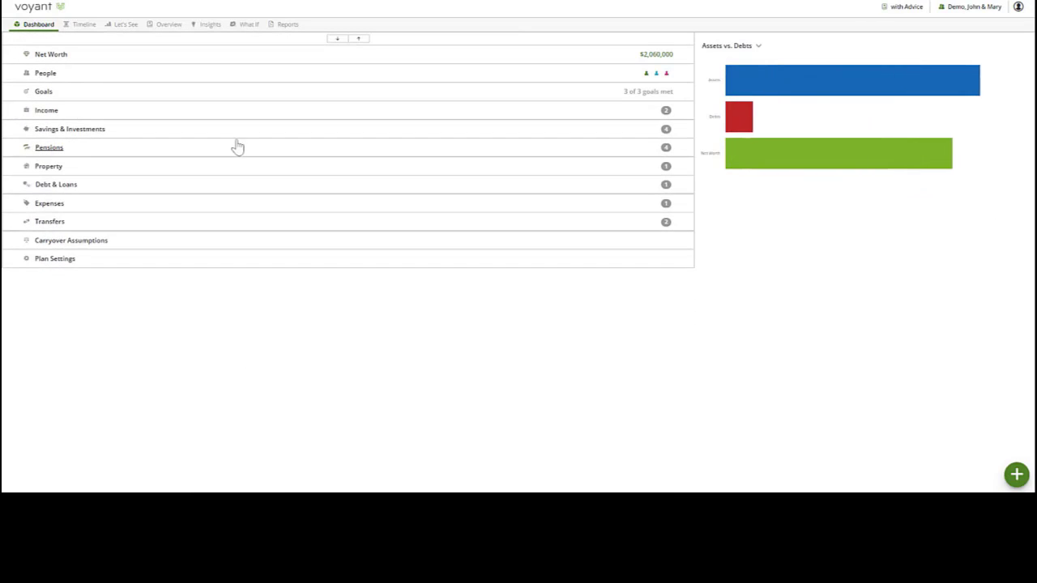
{"action": "left_click", "coordinate": [236, 130]}
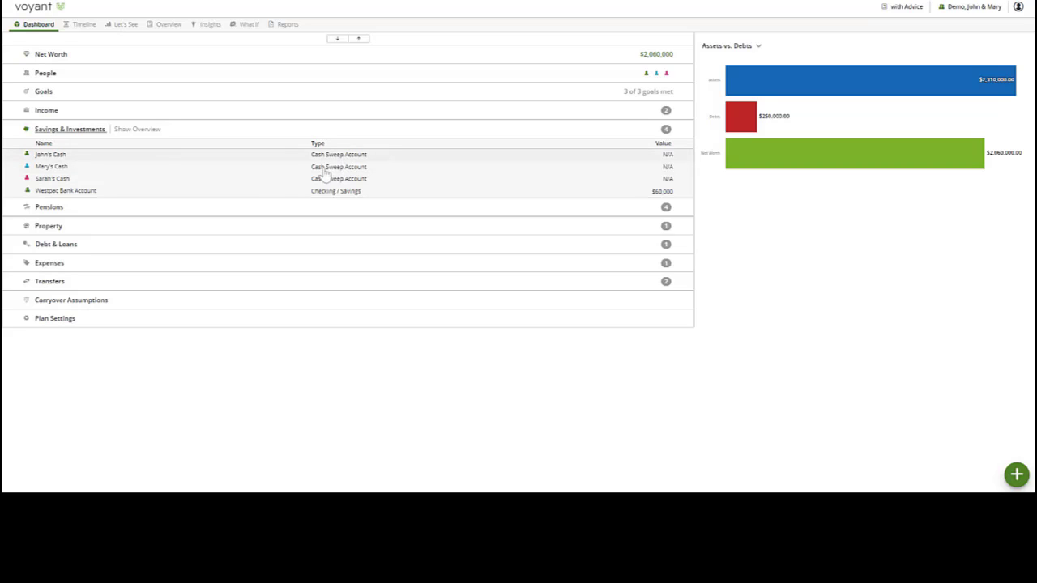
{"action": "left_click", "coordinate": [92, 158]}
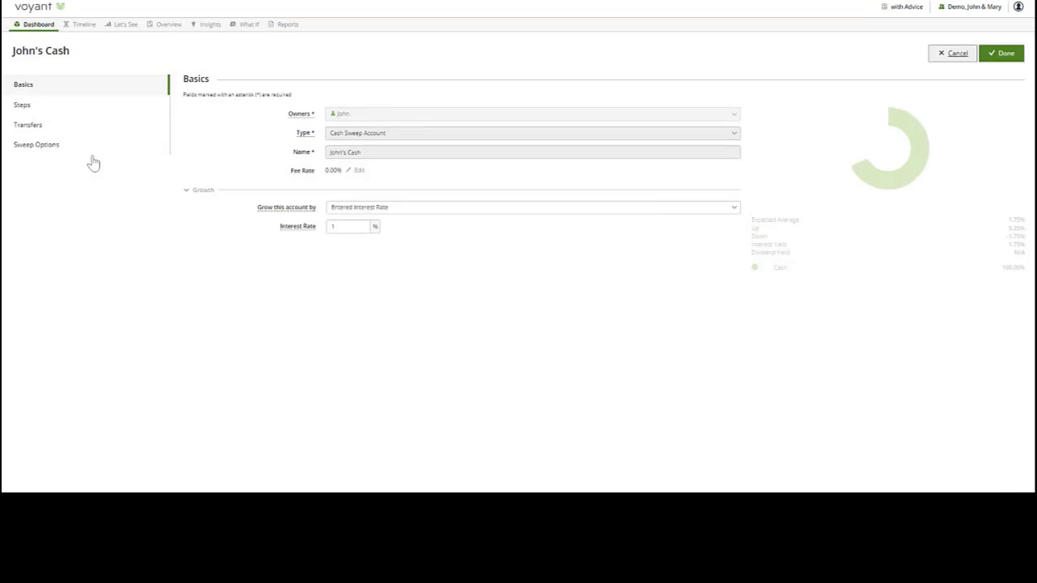
{"action": "left_click", "coordinate": [52, 154]}
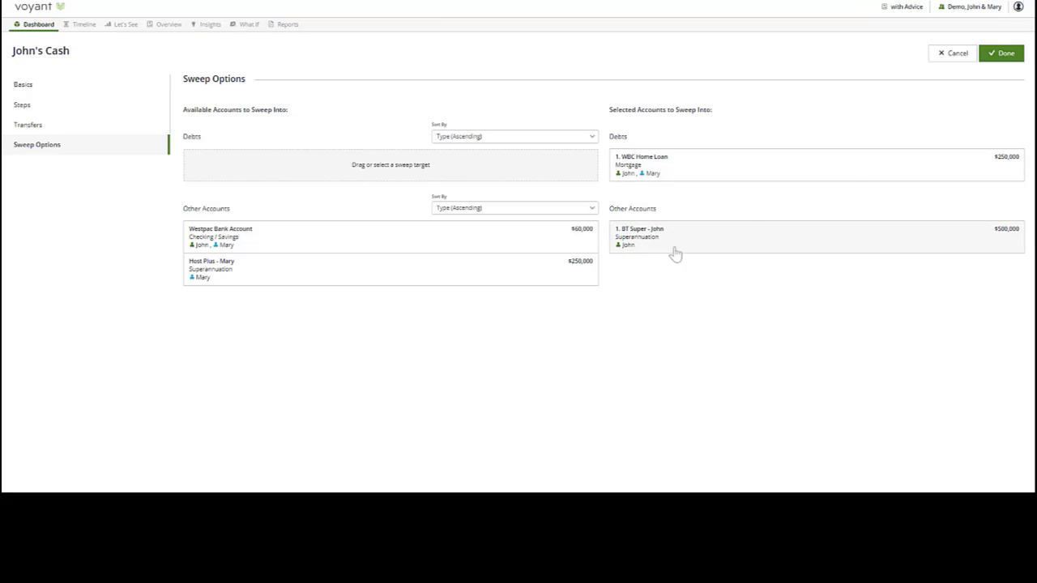
{"action": "left_click", "coordinate": [1006, 57]}
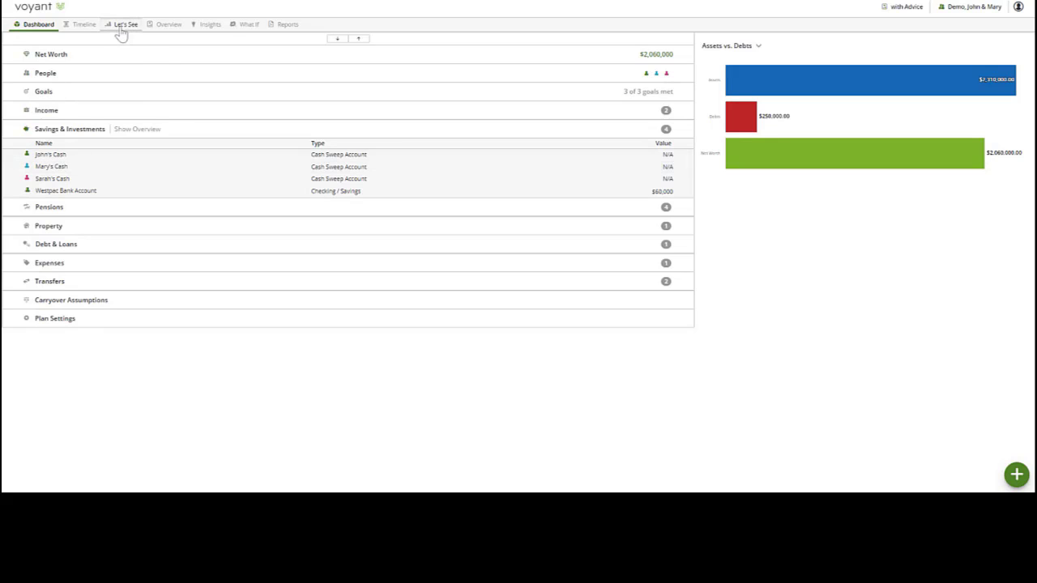
- Show the "with Advice" plan's Cash Flow as a single chart and examine the retirement years
{"action": "mouse_move", "coordinate": [121, 29]}
{"action": "left_click", "coordinate": [125, 51]}
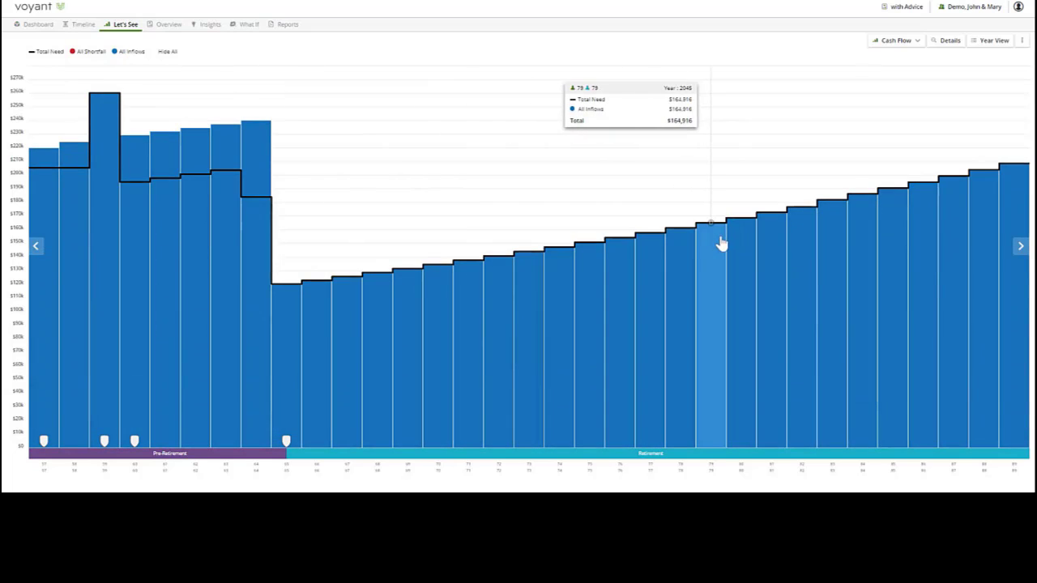
{"action": "mouse_move", "coordinate": [891, 224]}
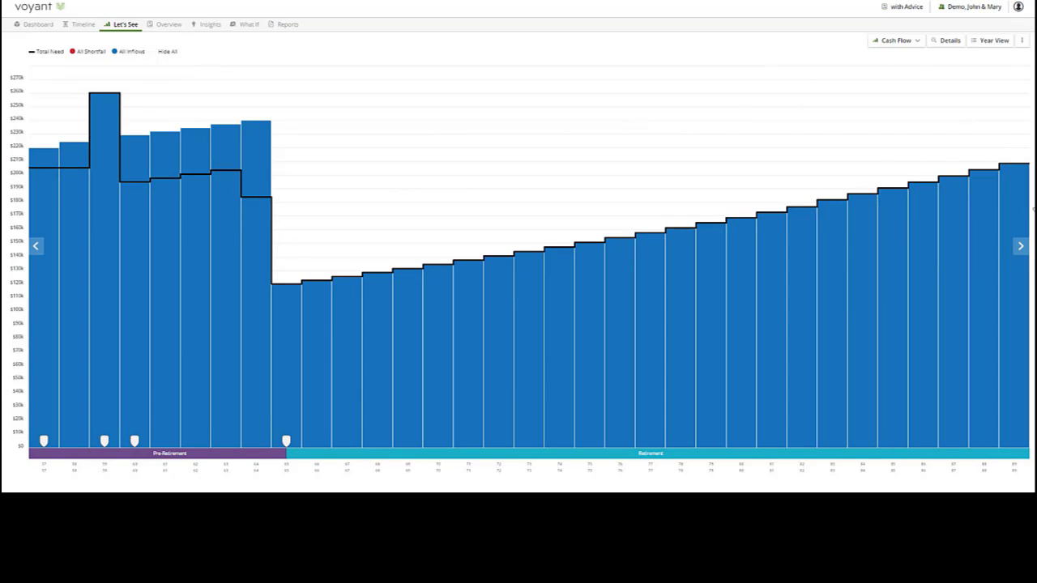
{"action": "mouse_move", "coordinate": [698, 273]}
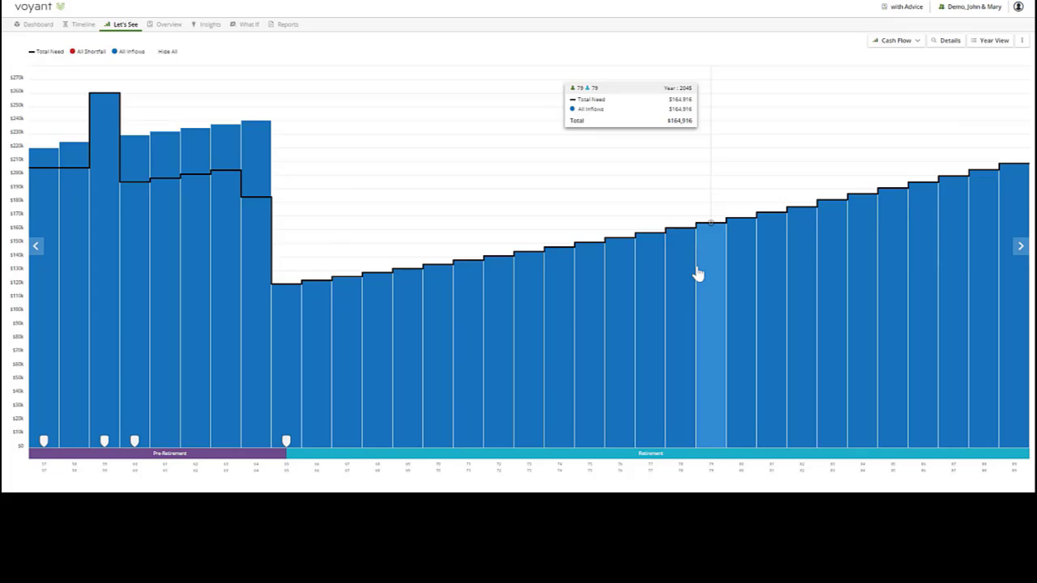
- Compare the Cash Flow charts of the "with Advice" and "Current Position" plans in one chart view
{"action": "left_click", "coordinate": [901, 7]}
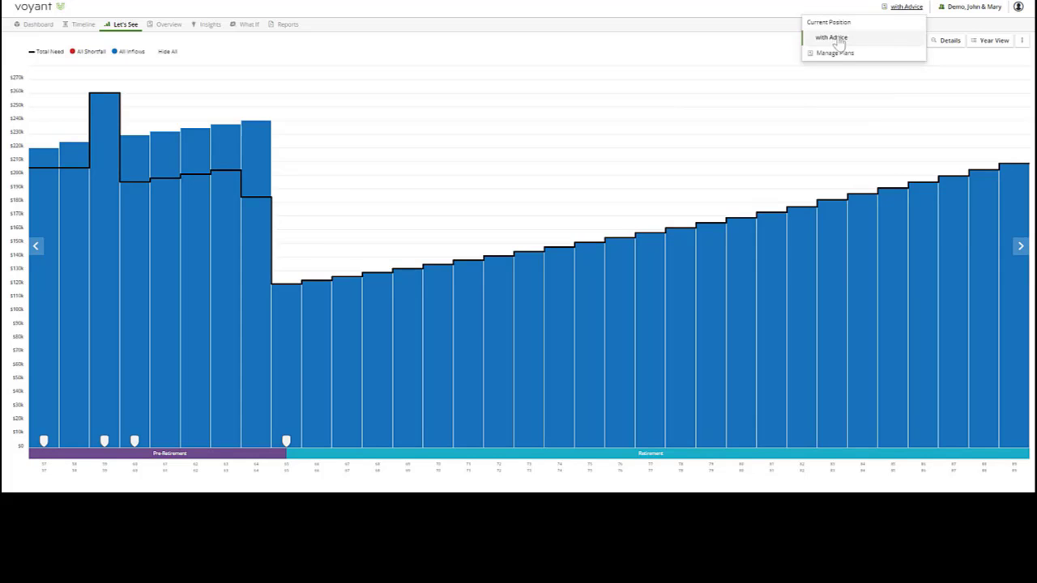
{"action": "left_click", "coordinate": [128, 31]}
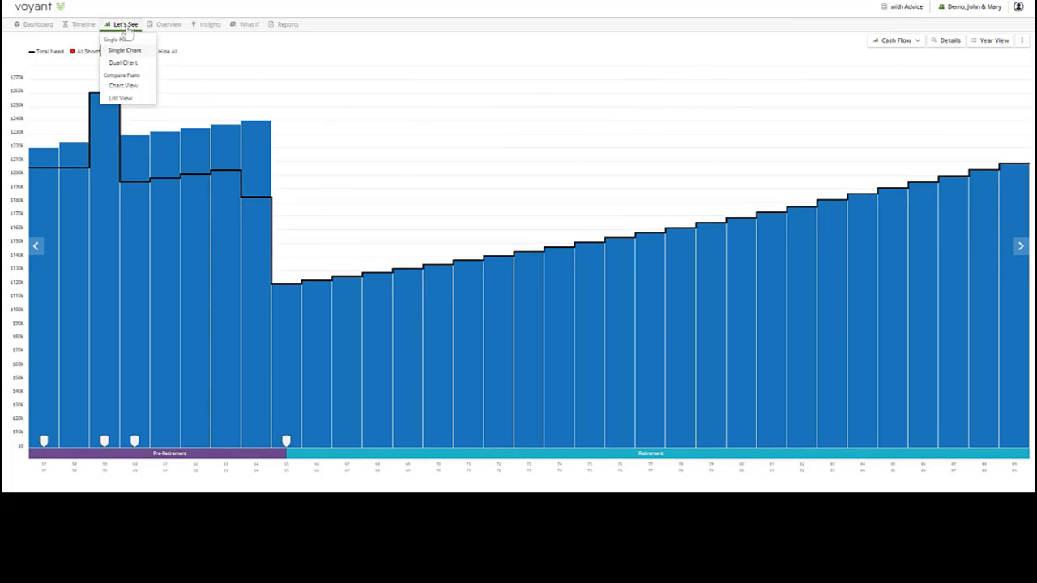
{"action": "left_click", "coordinate": [137, 92]}
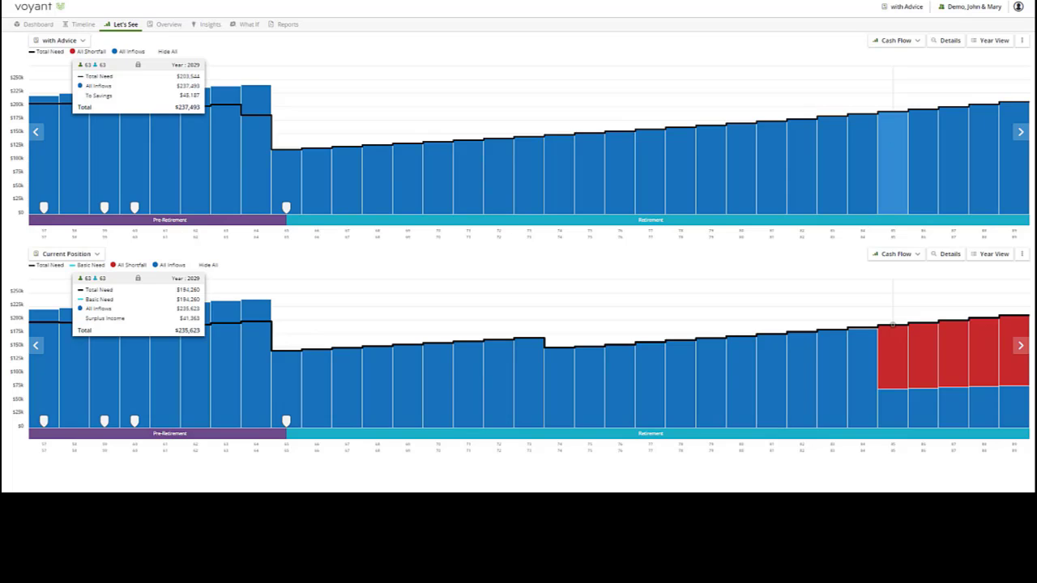
- Switch the plan comparison to detailed Assets and examine both plans' account balances at retirement in 2031
{"action": "left_click", "coordinate": [903, 41]}
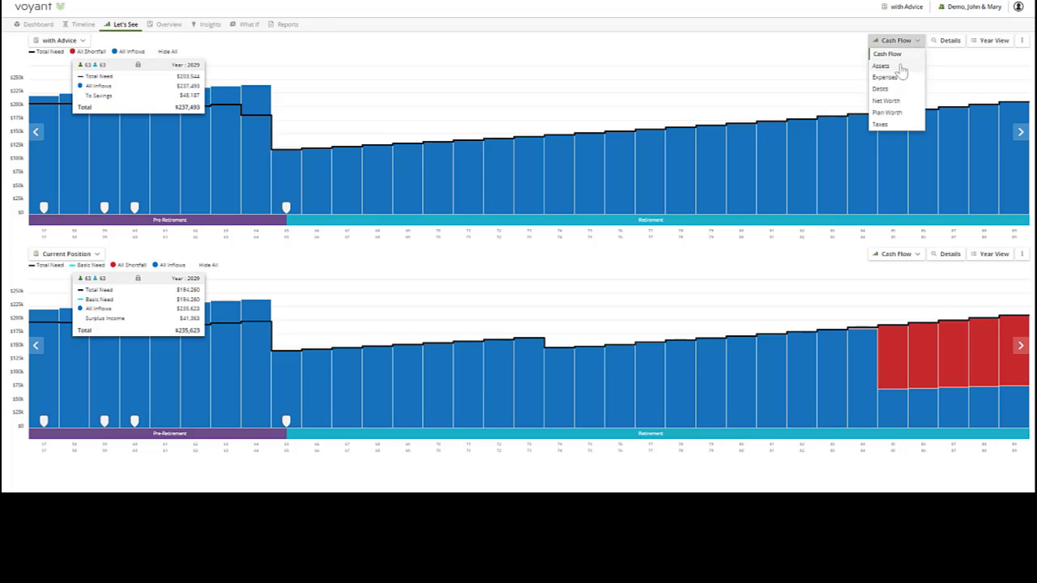
{"action": "left_click", "coordinate": [899, 67]}
{"action": "left_click", "coordinate": [949, 45]}
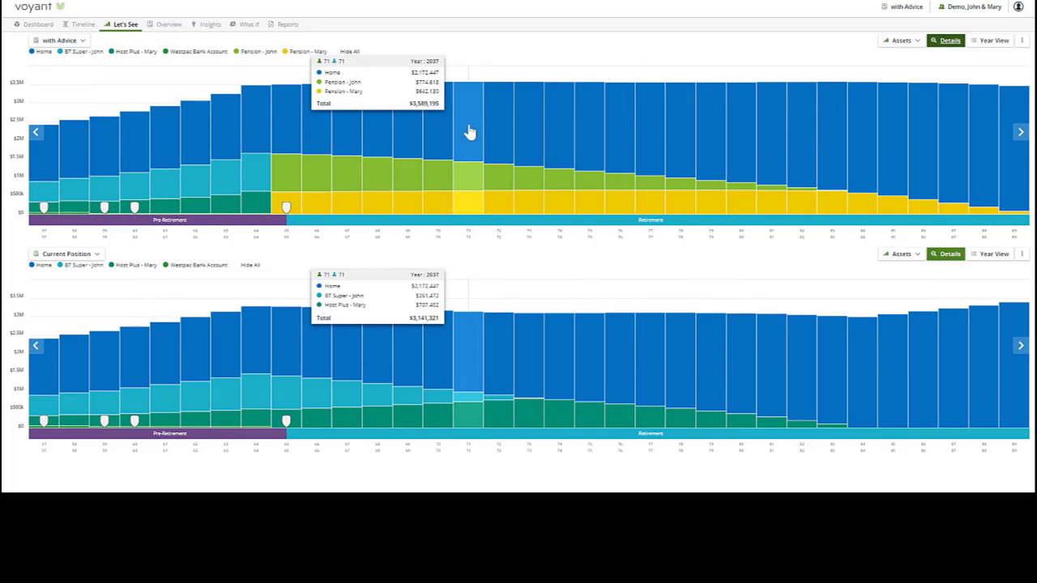
{"action": "left_click", "coordinate": [284, 130]}
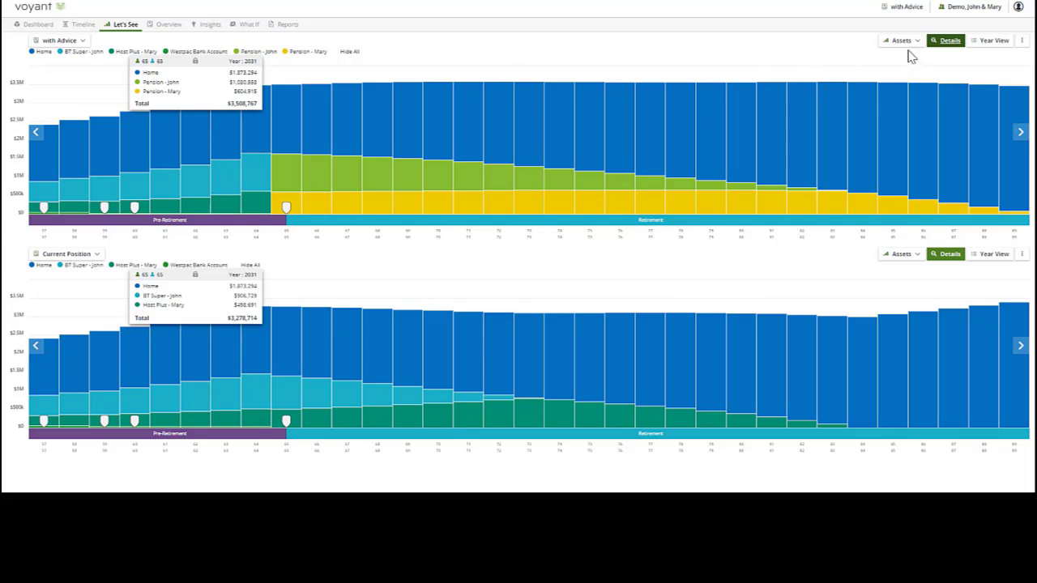
- Switch the plan comparison to Debts and examine the home loan balances of both plans in 2028
{"action": "left_click", "coordinate": [904, 41]}
{"action": "left_click", "coordinate": [896, 89]}
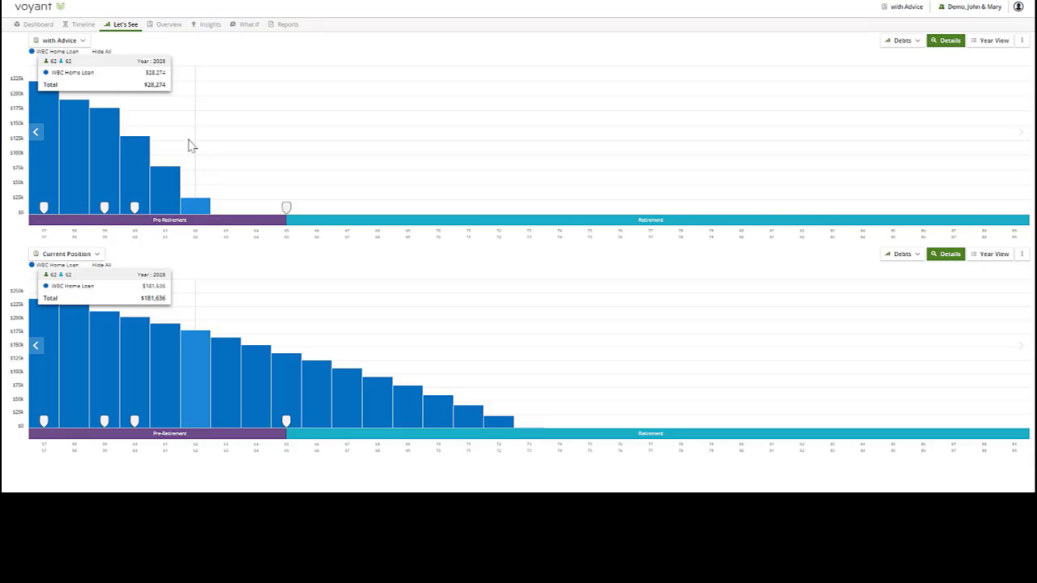
{"action": "left_click", "coordinate": [203, 188]}
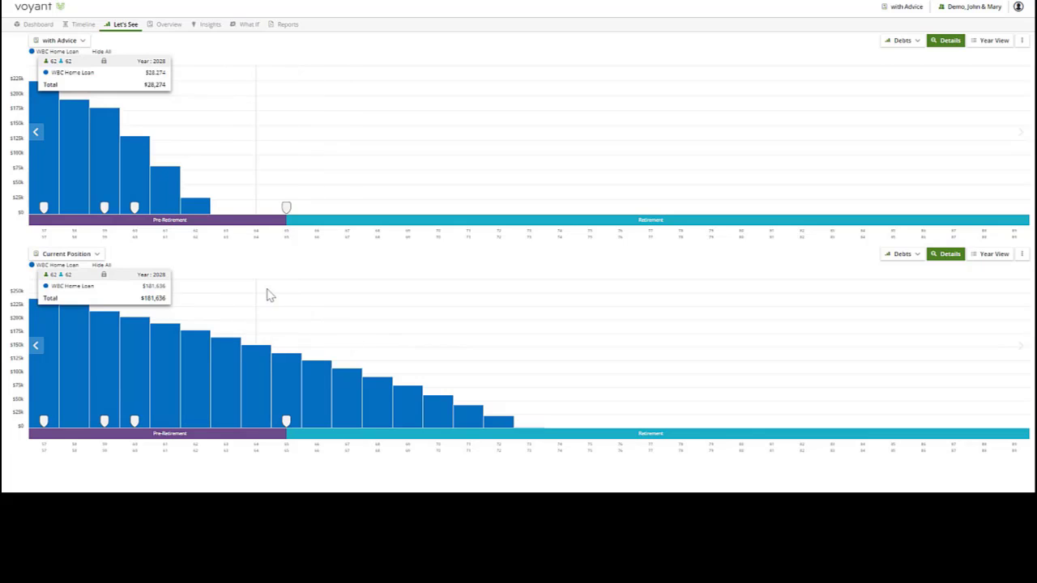
- Return to a single chart for the "with Advice" plan and show its detailed Assets projection
{"action": "left_click", "coordinate": [127, 28]}
{"action": "left_click", "coordinate": [902, 40]}
{"action": "left_click", "coordinate": [896, 66]}
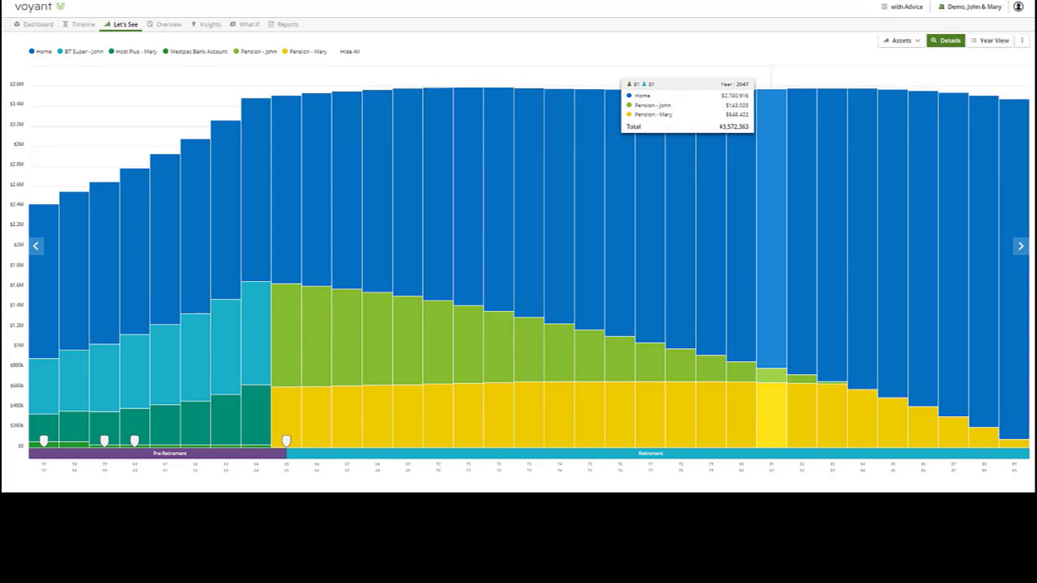
- Set the BT Super account's concessional balance to $800,000 in the "with Advice" plan and save the change
{"action": "left_click", "coordinate": [25, 32]}
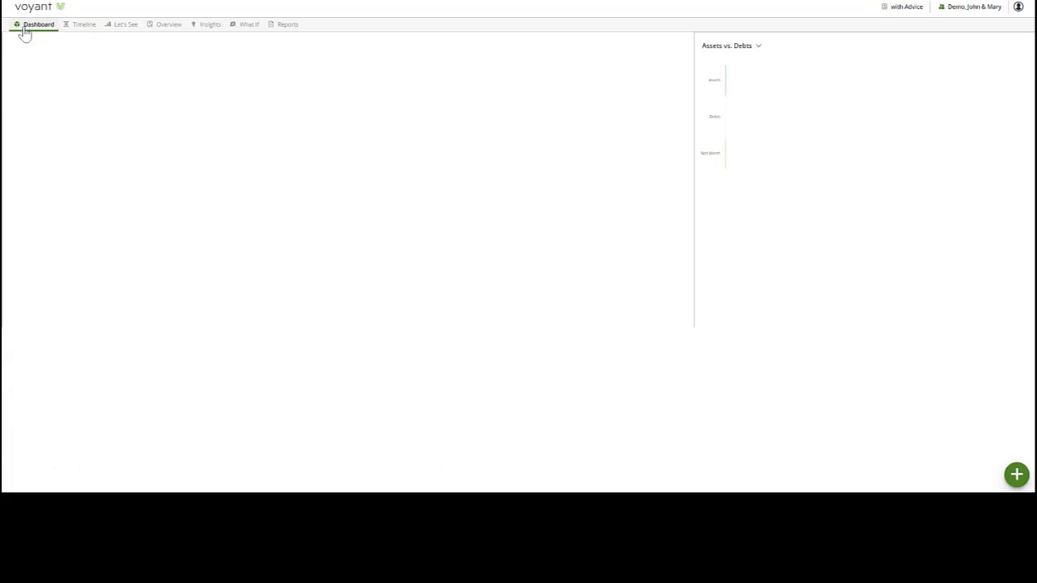
{"action": "left_click", "coordinate": [93, 130]}
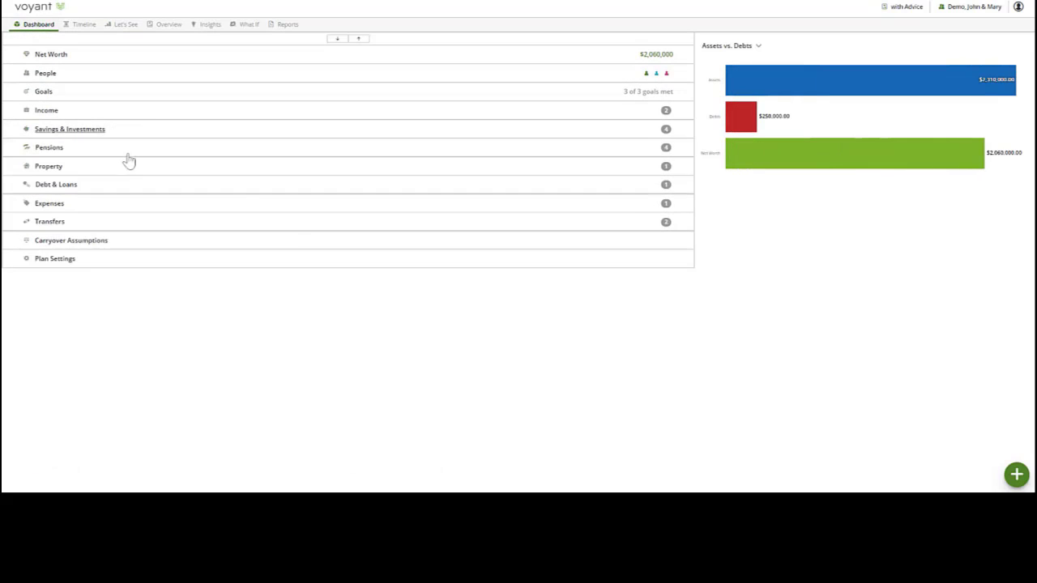
{"action": "left_click", "coordinate": [128, 154]}
{"action": "left_click", "coordinate": [132, 170]}
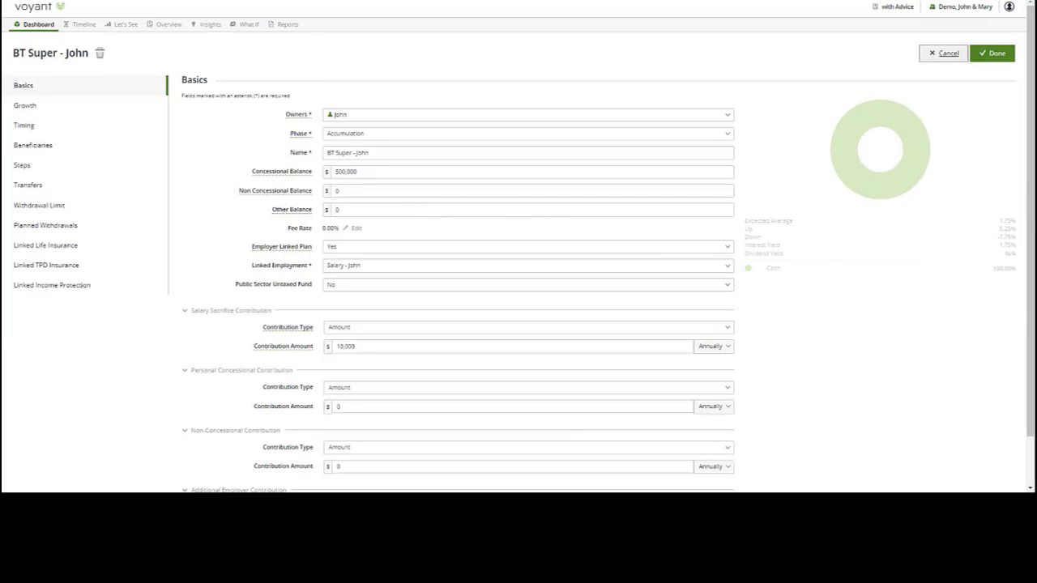
{"action": "left_click_drag", "start_coordinate": [361, 173], "coordinate": [331, 174]}
{"action": "type", "text": "800,000"}
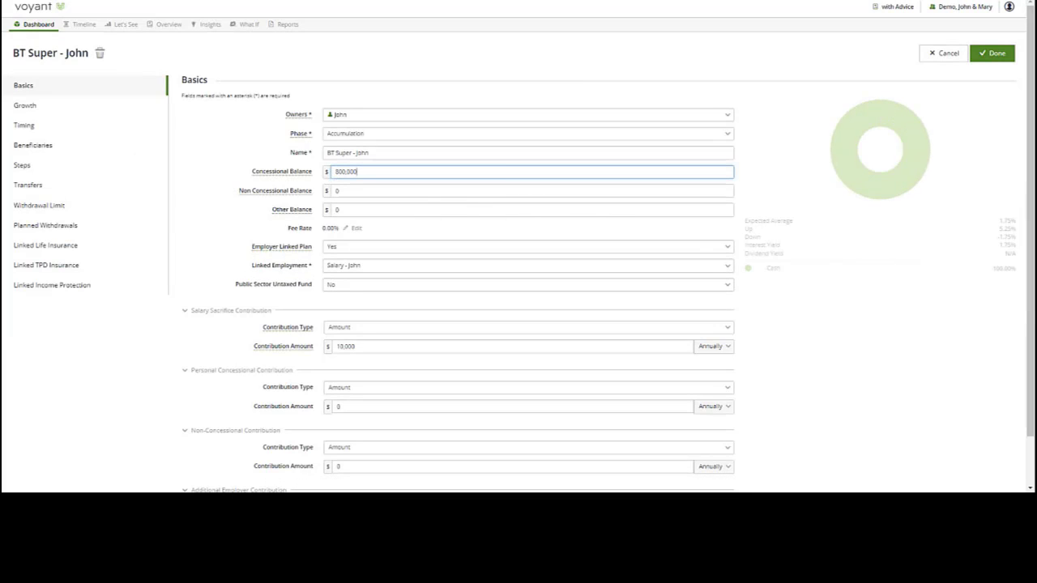
{"action": "left_click", "coordinate": [993, 53]}
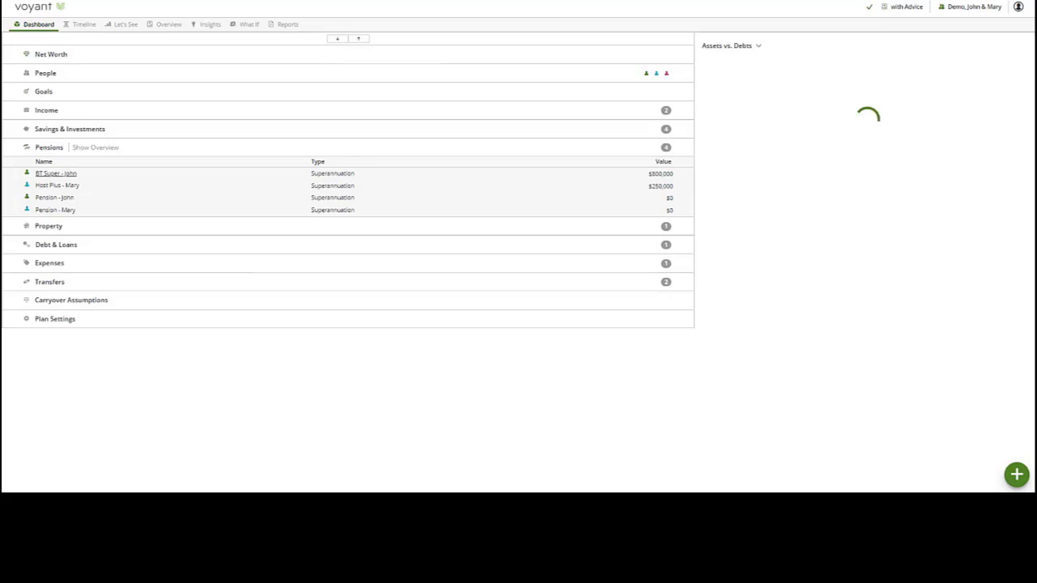
- Display the updated plan's Cash Flow as a single chart with details turned off
{"action": "left_click", "coordinate": [132, 26]}
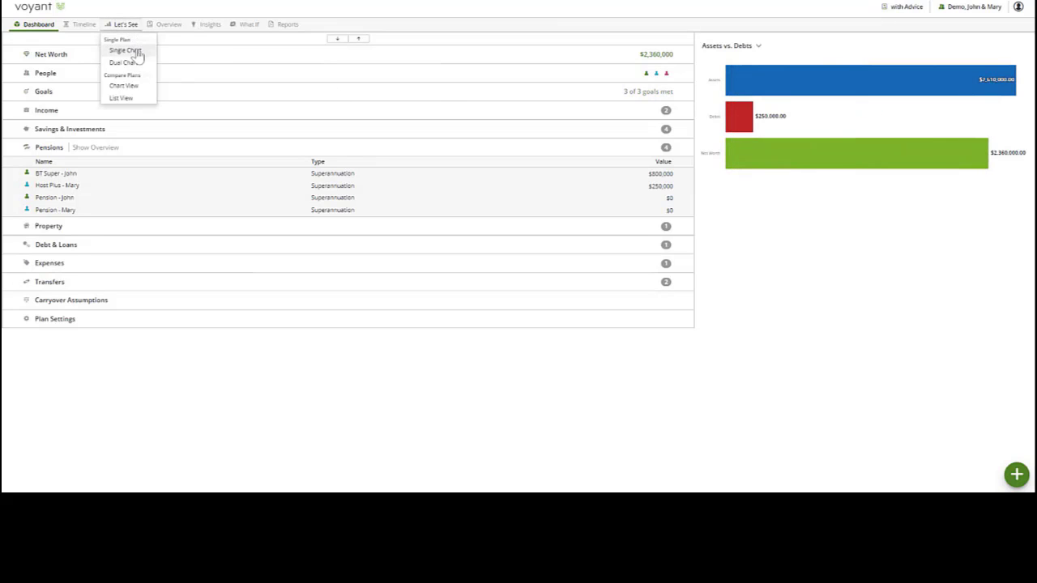
{"action": "left_click", "coordinate": [137, 51]}
{"action": "left_click", "coordinate": [899, 42]}
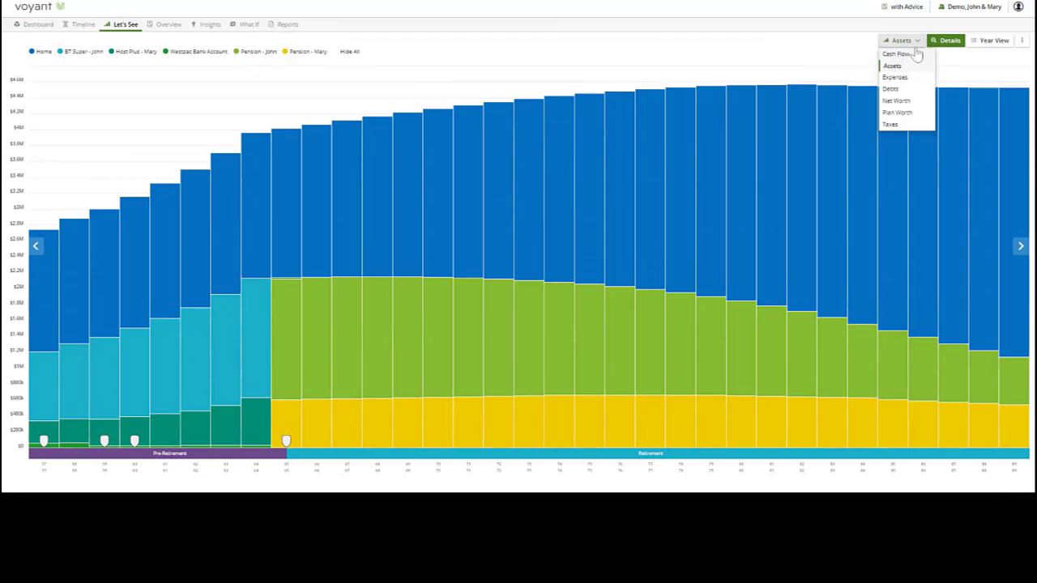
{"action": "left_click", "coordinate": [903, 54]}
{"action": "left_click", "coordinate": [947, 41]}
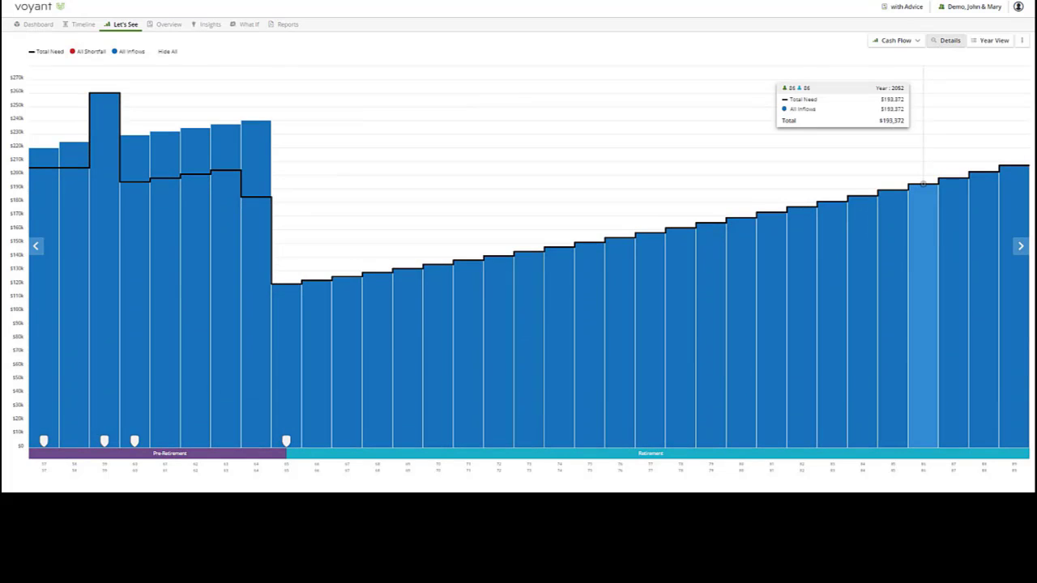
- Switch to the Assets chart with details and examine the remaining balances in the final year, 2055
{"action": "left_click", "coordinate": [901, 43]}
{"action": "left_click", "coordinate": [891, 66]}
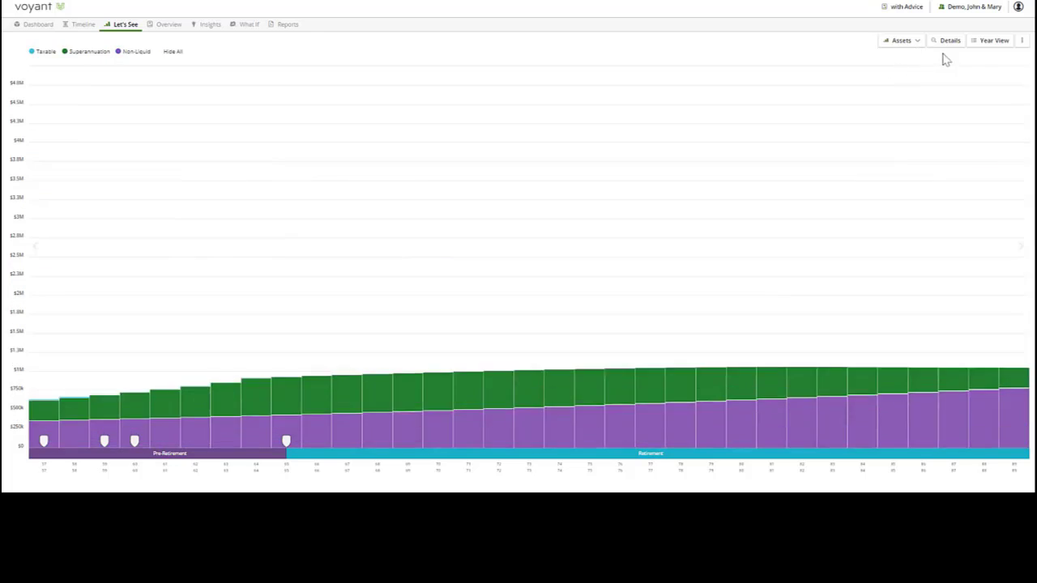
{"action": "left_click", "coordinate": [948, 41]}
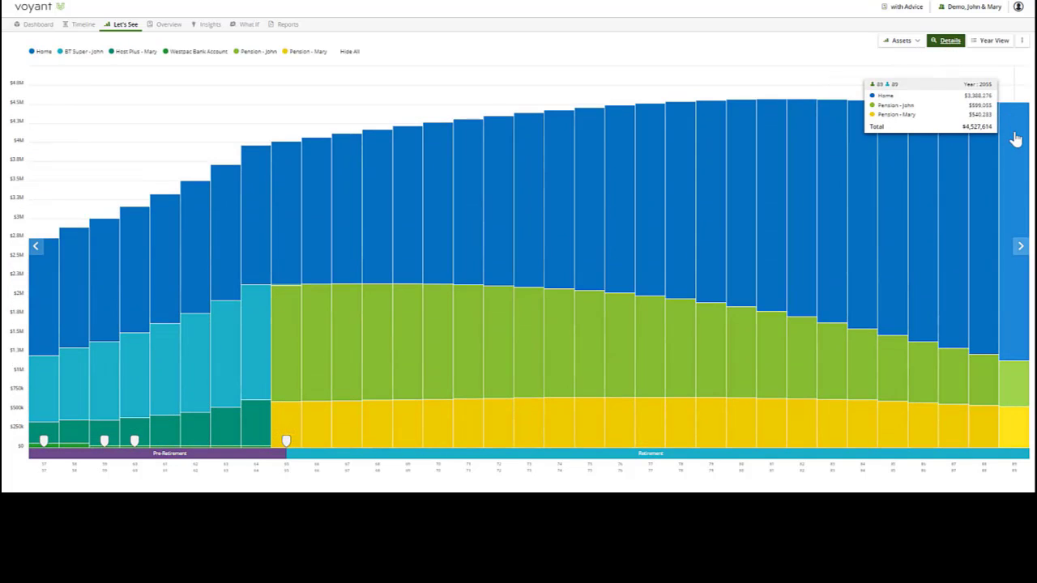
{"action": "left_click", "coordinate": [1016, 140]}
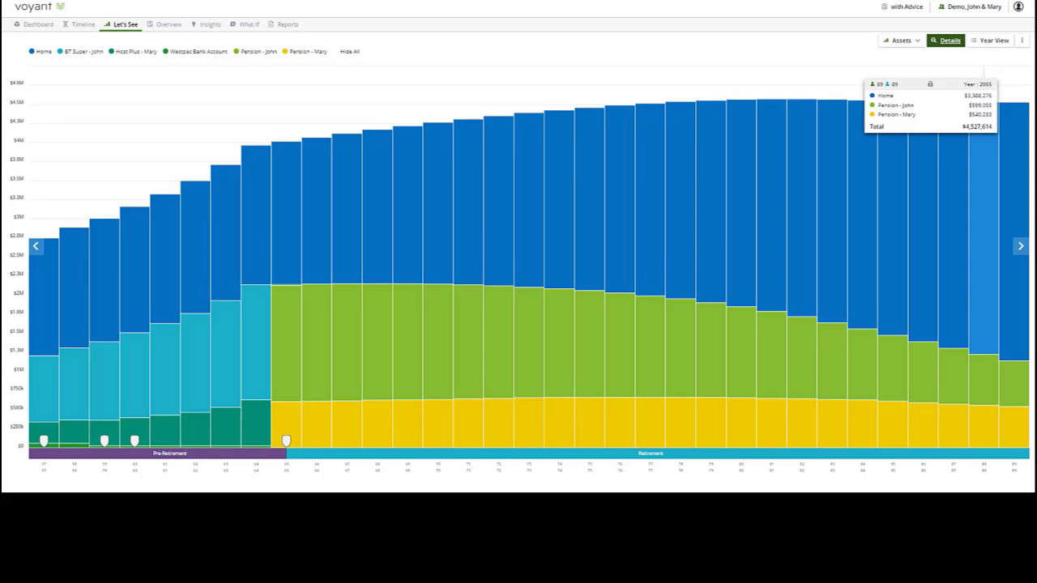
- Turn off the Assets details and return to the Cash Flow chart
{"action": "left_click", "coordinate": [938, 43]}
{"action": "left_click", "coordinate": [904, 44]}
{"action": "left_click", "coordinate": [900, 55]}
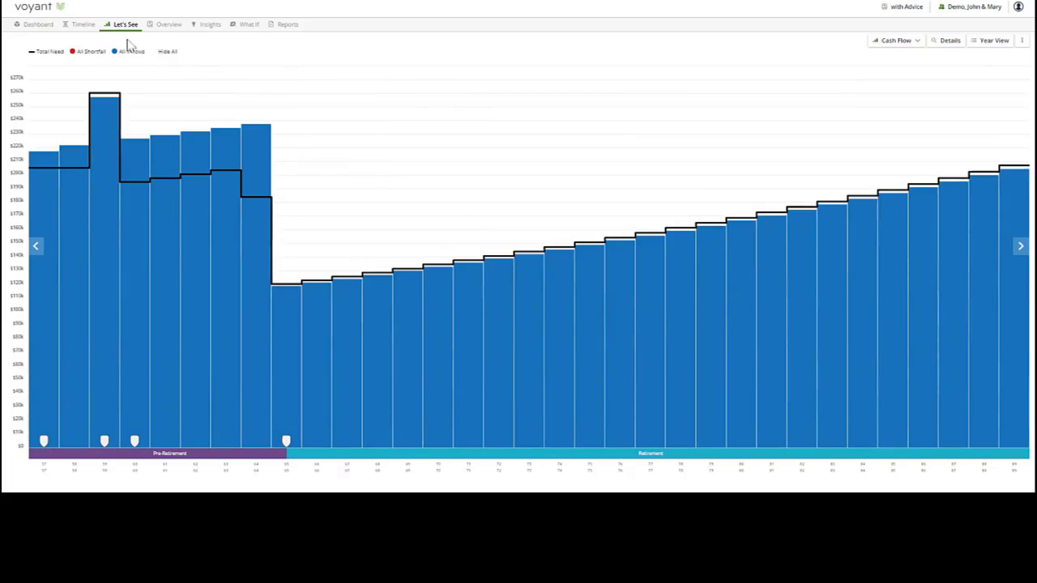
- Move both partners' Retirement events to age 60 on the plan's timeline
{"action": "left_click", "coordinate": [84, 26]}
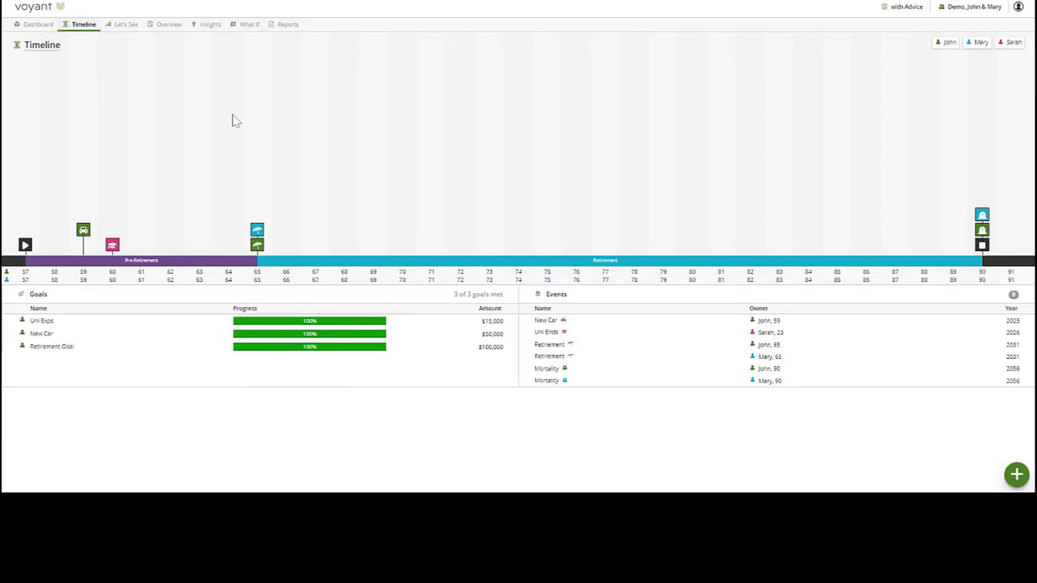
{"action": "mouse_move", "coordinate": [257, 232]}
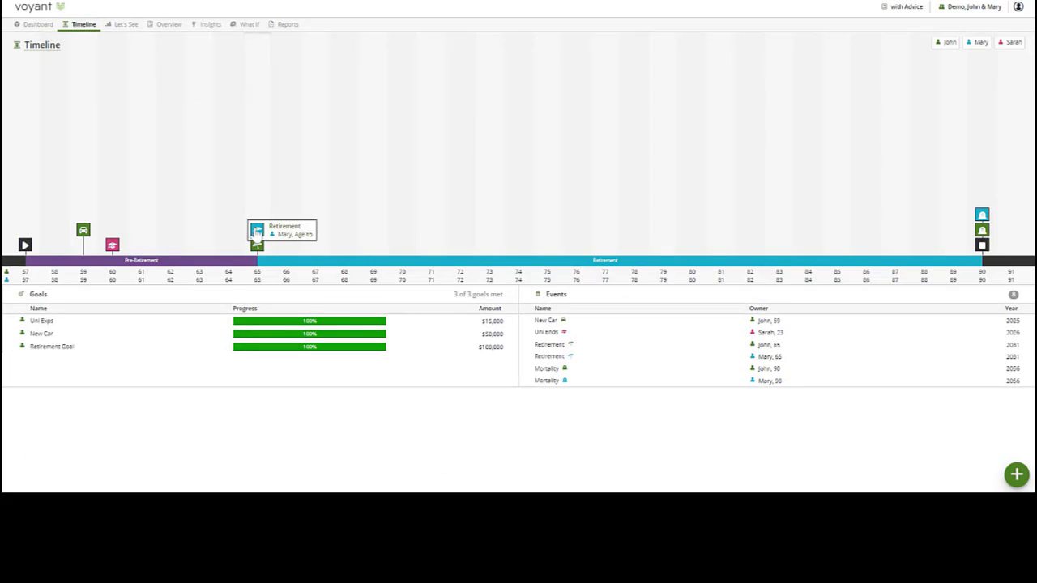
{"action": "left_click_drag", "start_coordinate": [257, 232], "coordinate": [111, 244]}
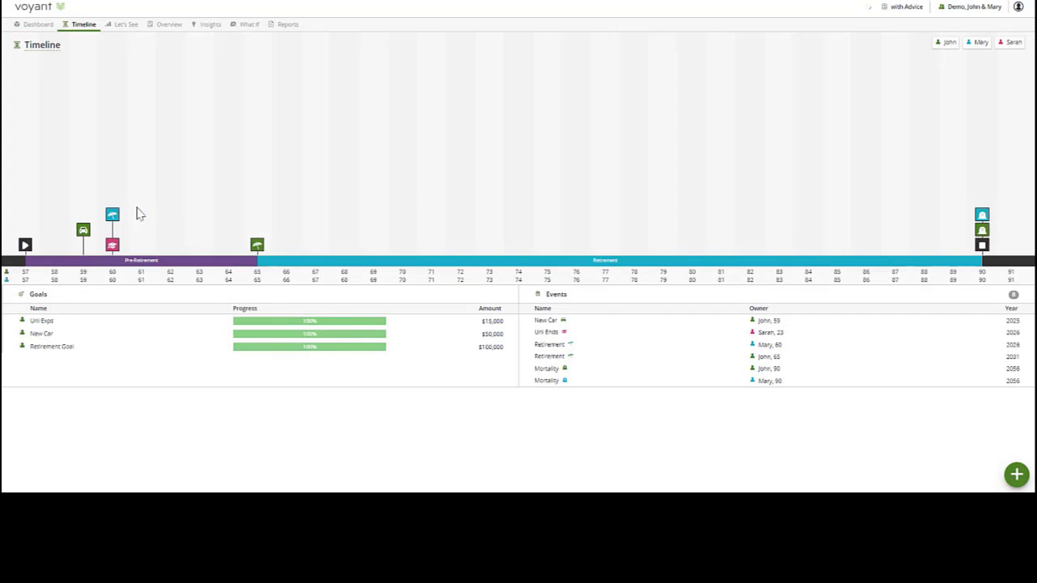
{"action": "mouse_move", "coordinate": [256, 246]}
{"action": "left_click_drag", "start_coordinate": [257, 246], "coordinate": [112, 243]}
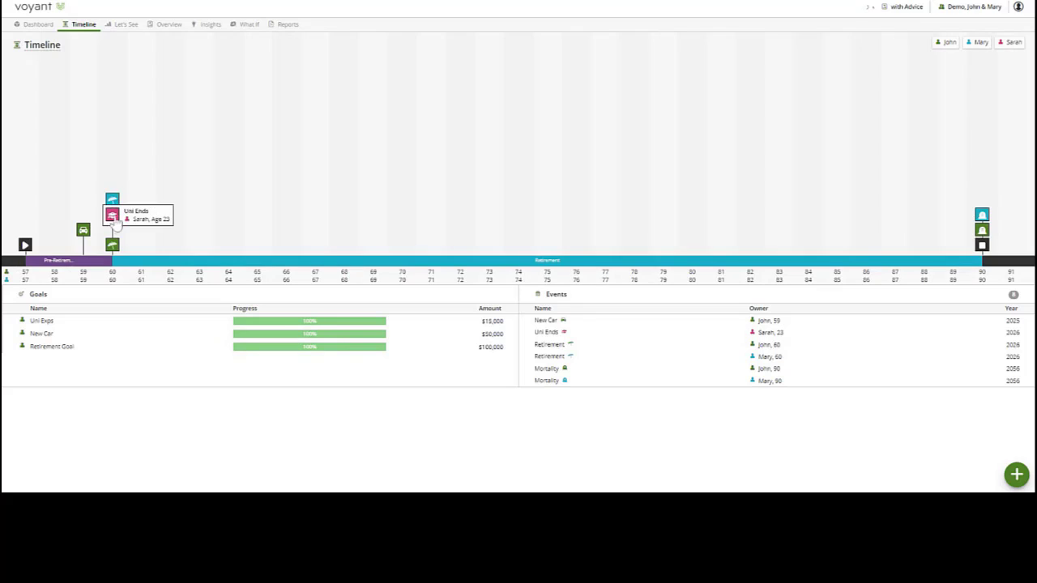
- Display the plan's Cash Flow as a single chart and examine the later retirement years
{"action": "left_click", "coordinate": [129, 27]}
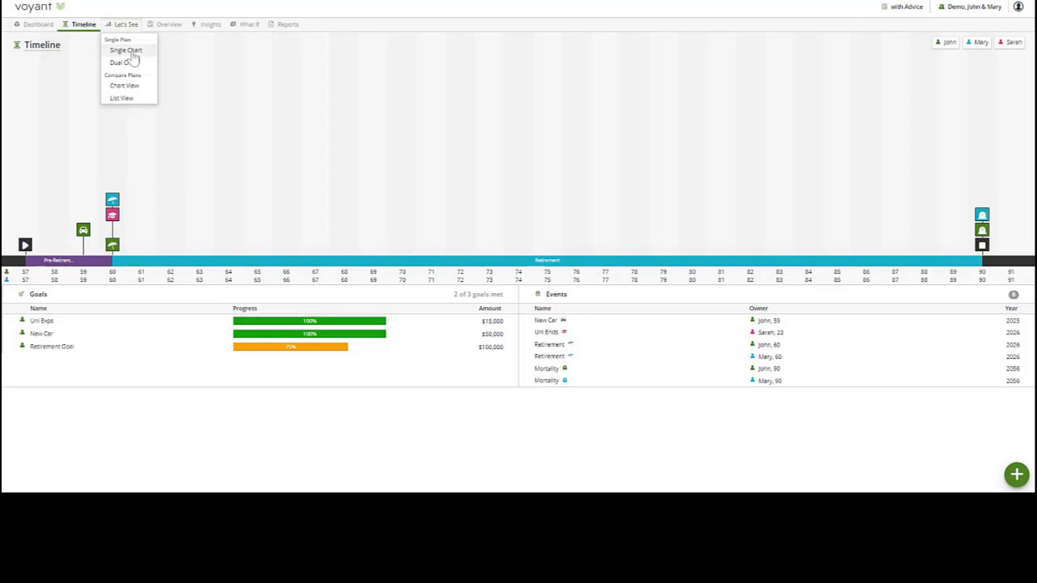
{"action": "left_click", "coordinate": [132, 54]}
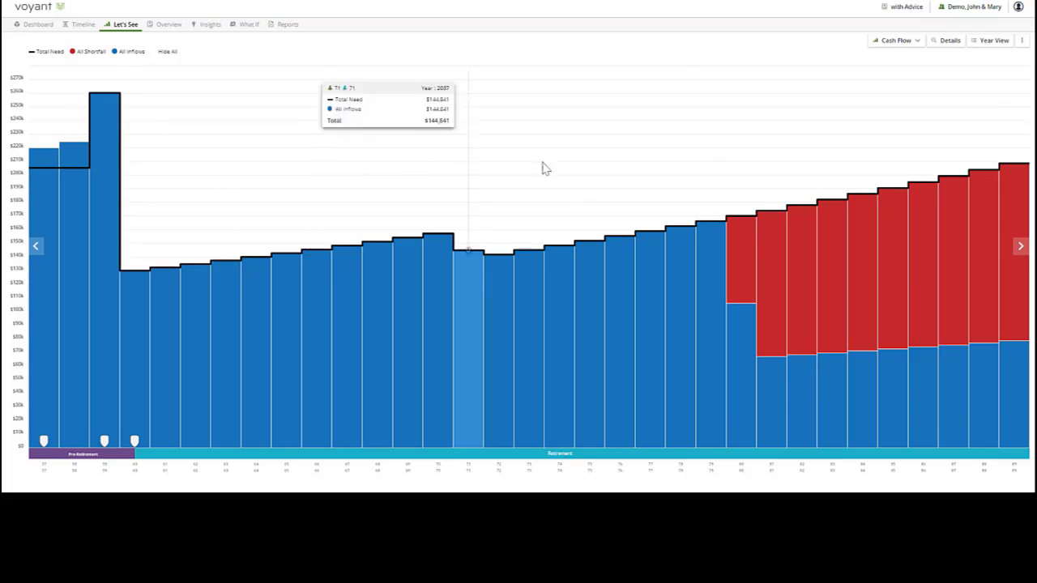
{"action": "mouse_move", "coordinate": [743, 259]}
- Move the New Car event to 2024 and the Uni Ends event to 2027 on the timeline, and review the Cash Flow single chart
{"action": "left_click", "coordinate": [81, 24]}
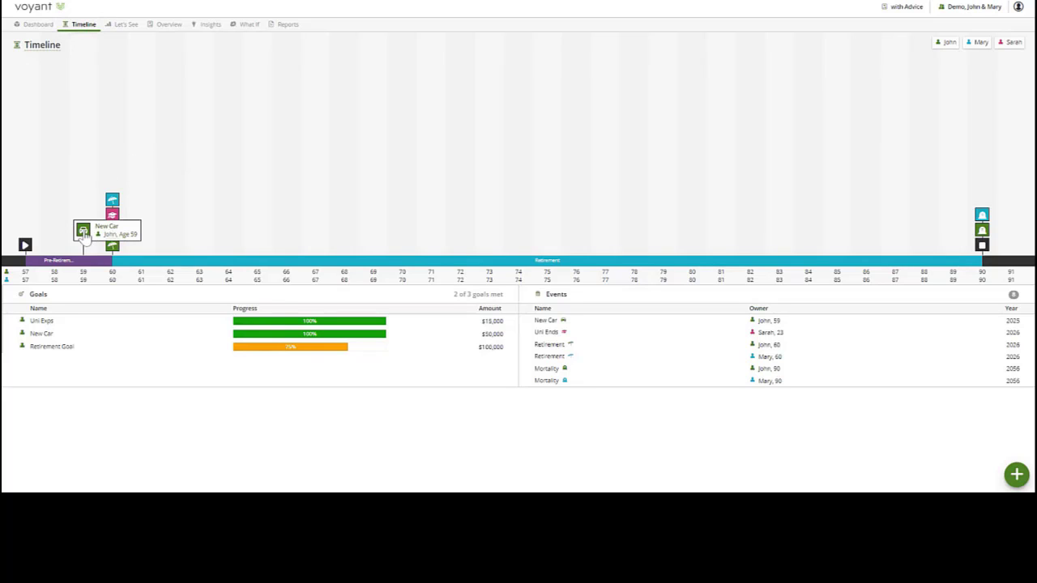
{"action": "left_click_drag", "start_coordinate": [83, 231], "coordinate": [54, 243]}
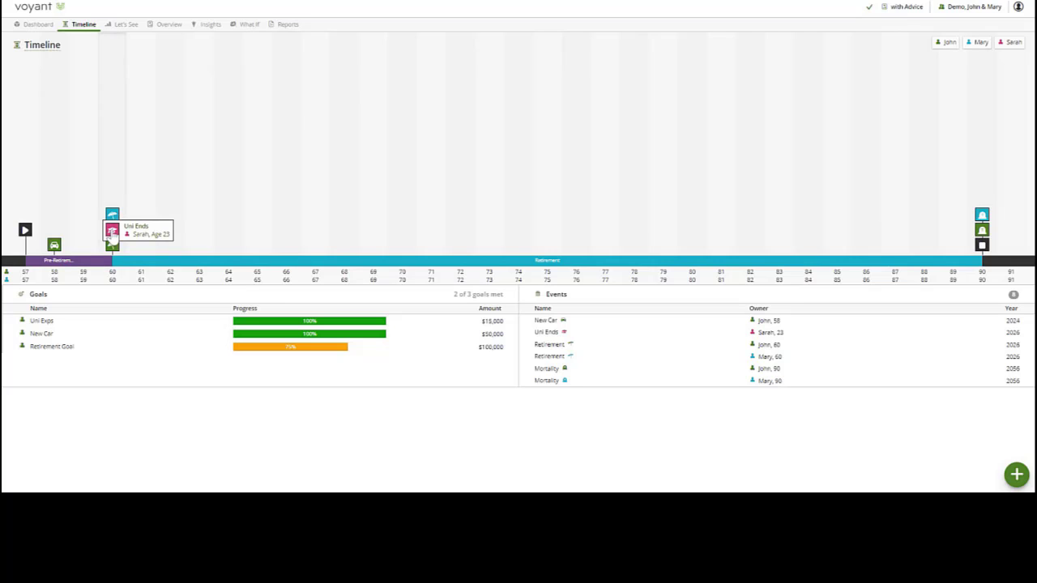
{"action": "left_click_drag", "start_coordinate": [112, 233], "coordinate": [139, 228]}
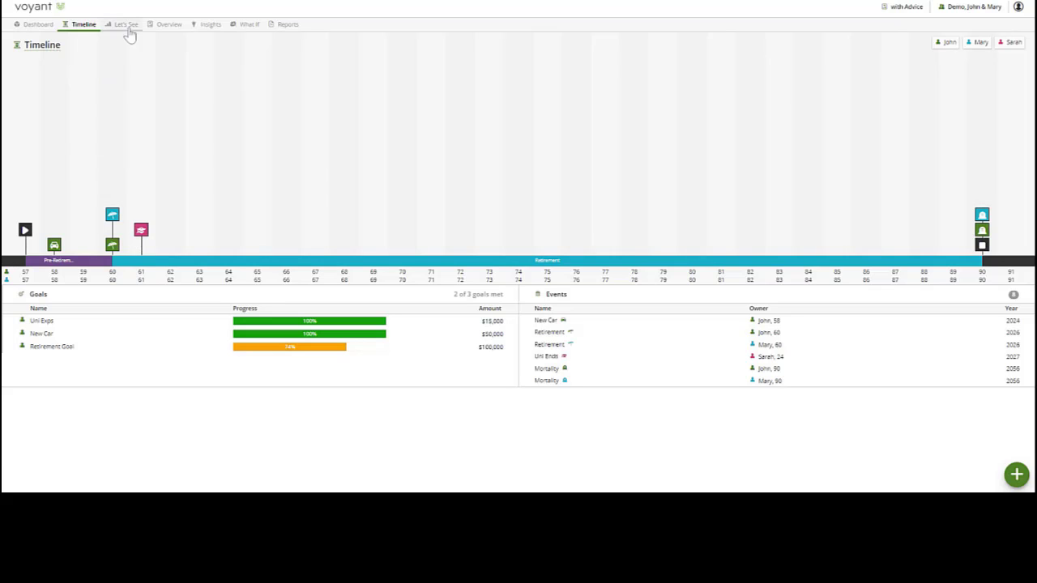
{"action": "mouse_move", "coordinate": [127, 25]}
{"action": "left_click", "coordinate": [131, 53]}
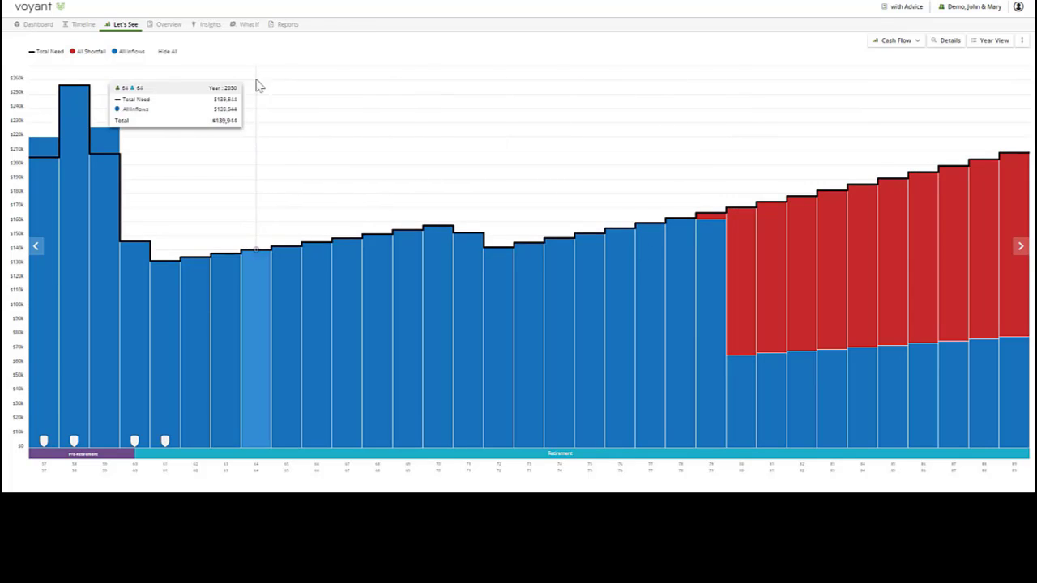
- Move both partners' Retirement events back to age 65 on the timeline
{"action": "left_click", "coordinate": [211, 25]}
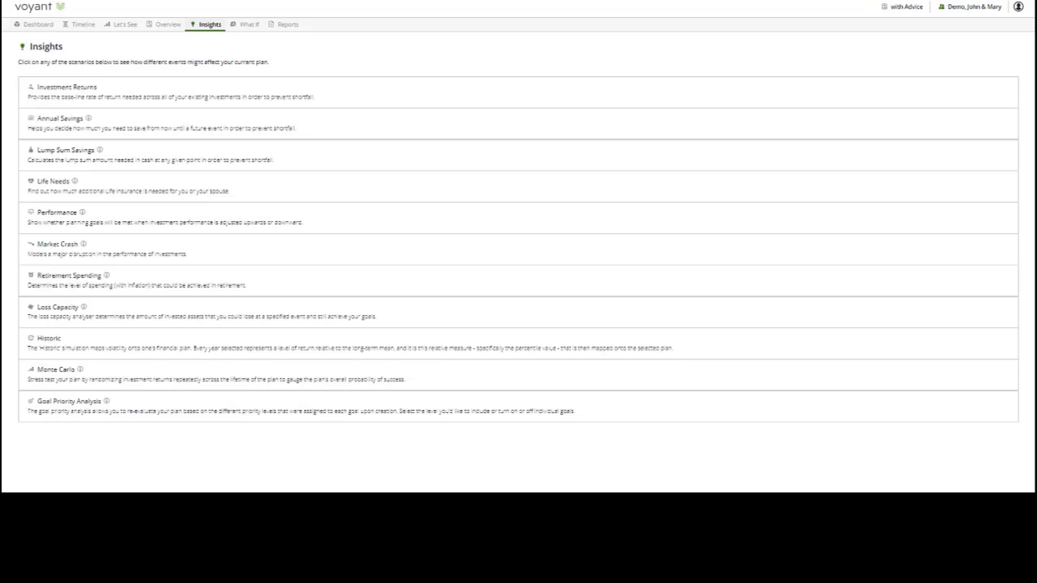
{"action": "left_click", "coordinate": [84, 26]}
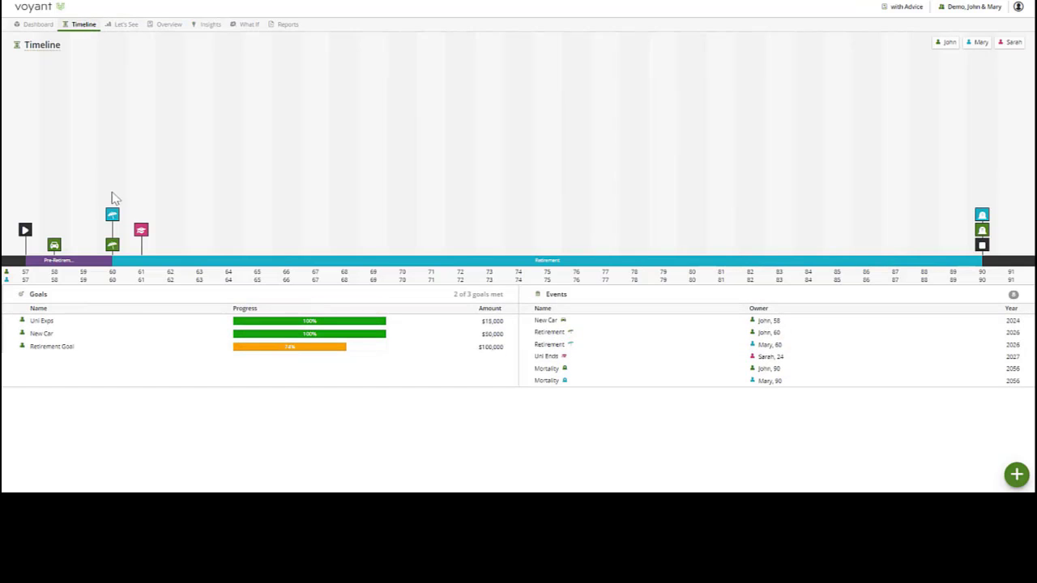
{"action": "mouse_move", "coordinate": [112, 214]}
{"action": "left_mouse_down"}
{"action": "mouse_move", "coordinate": [252, 223]}
{"action": "mouse_move", "coordinate": [229, 225]}
{"action": "left_mouse_up"}
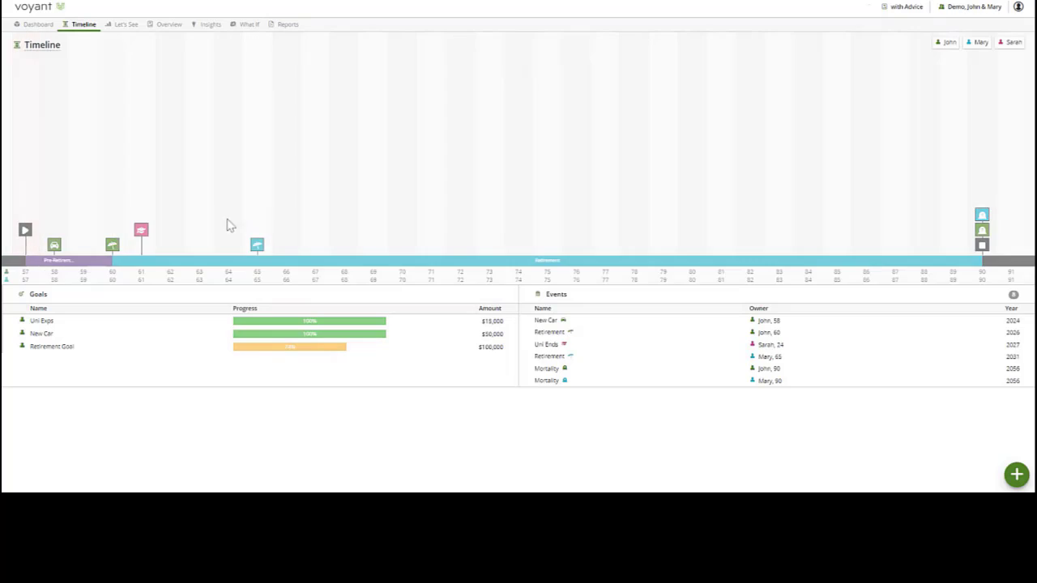
{"action": "left_click_drag", "start_coordinate": [112, 245], "coordinate": [257, 243]}
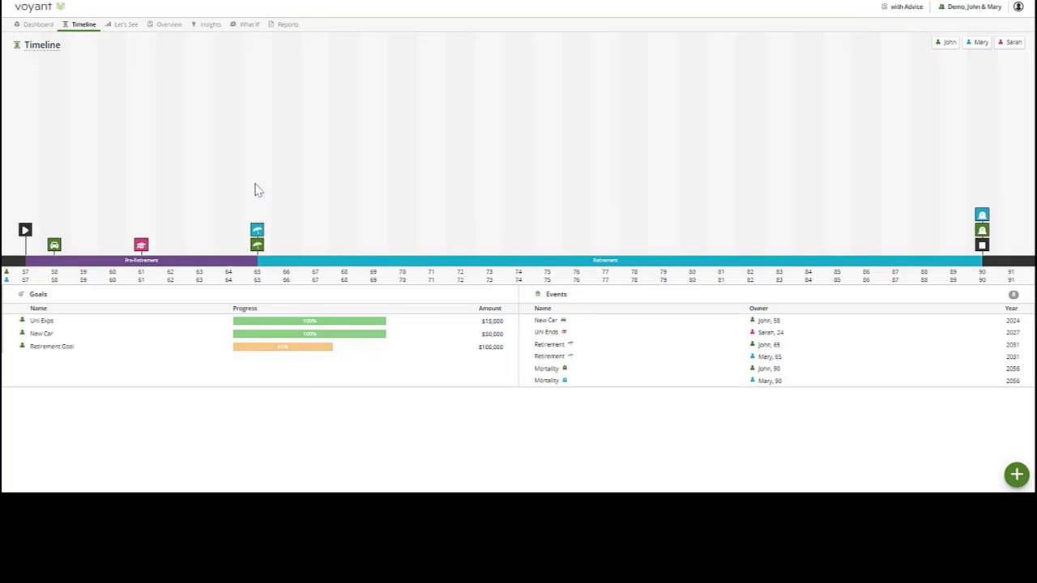
- Review the updated Cash Flow as a single chart and the progress of the individual goals on the dashboard
{"action": "left_click", "coordinate": [121, 24]}
{"action": "left_click", "coordinate": [128, 49]}
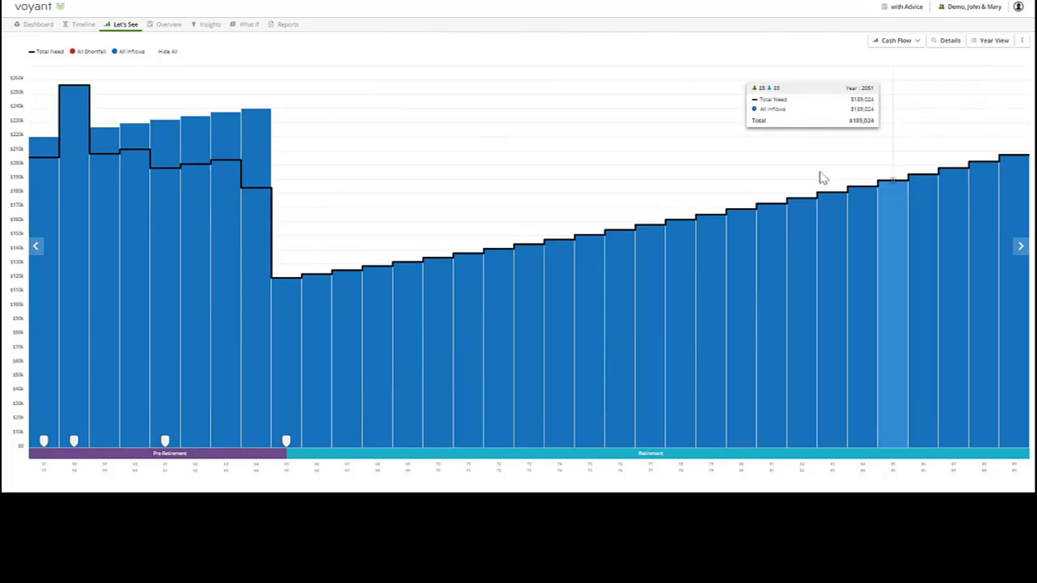
{"action": "left_click", "coordinate": [38, 25]}
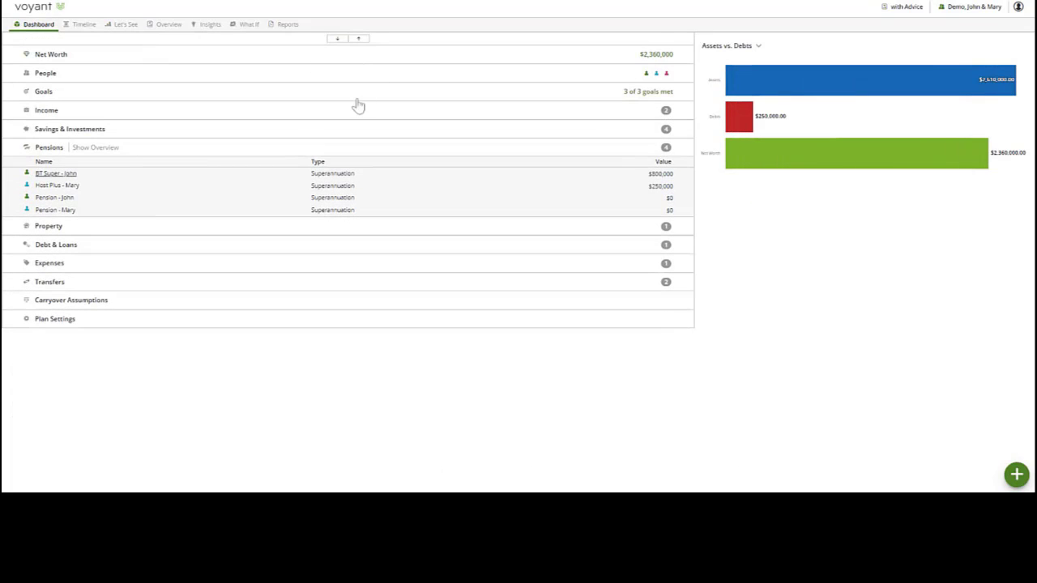
{"action": "left_click", "coordinate": [284, 94]}
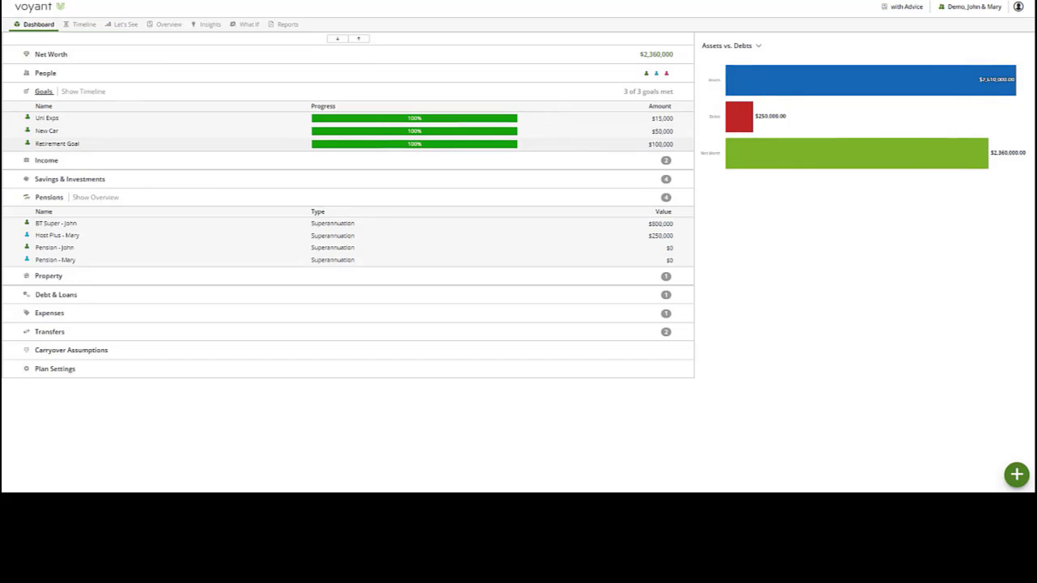
- Run the Retirement Spending insight with taxes excluded and retirement at age 65, and check the annual spending capacity
{"action": "left_click", "coordinate": [207, 27]}
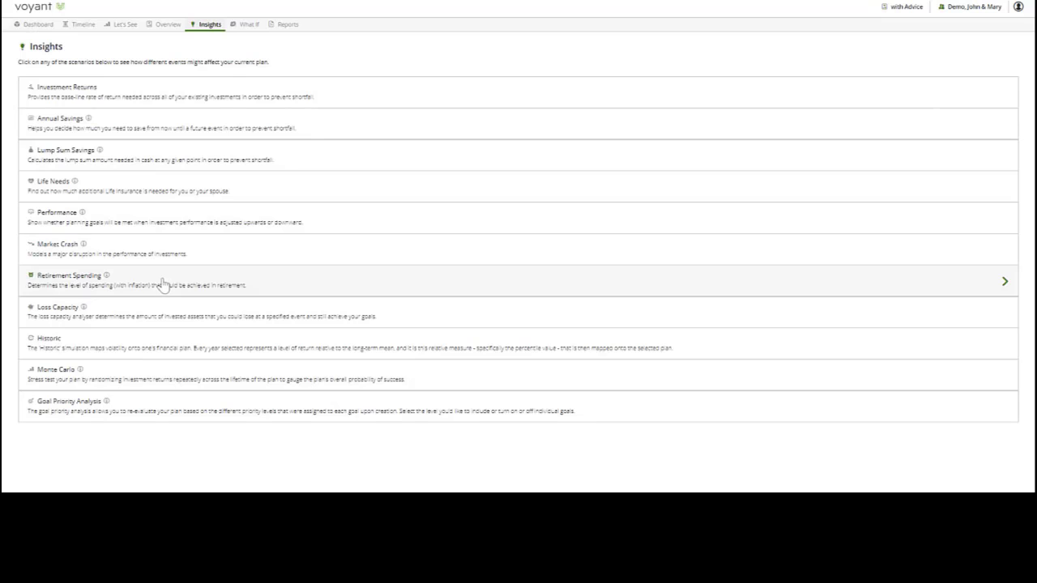
{"action": "left_click", "coordinate": [64, 283]}
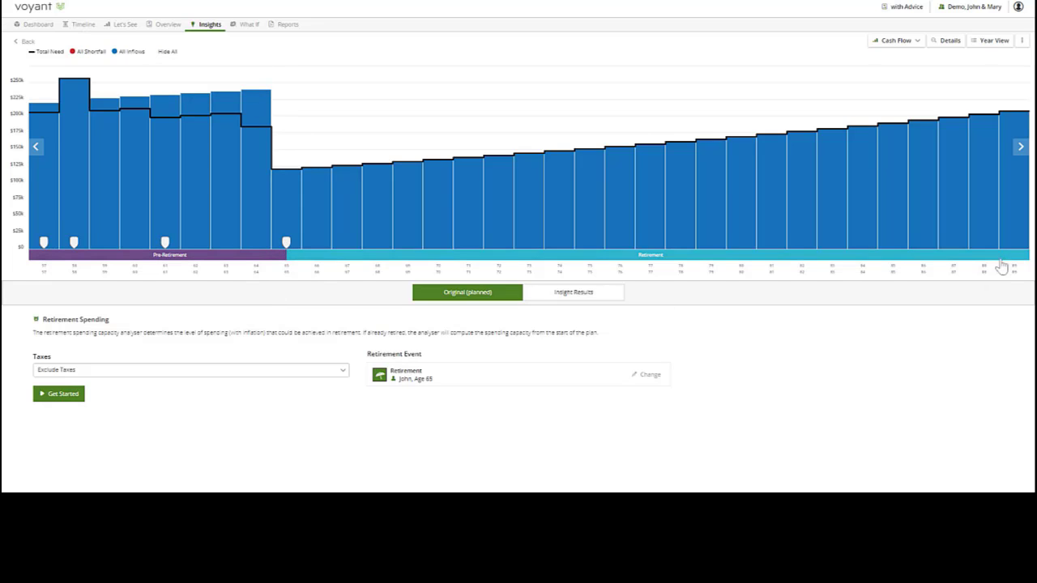
{"action": "left_click", "coordinate": [70, 402]}
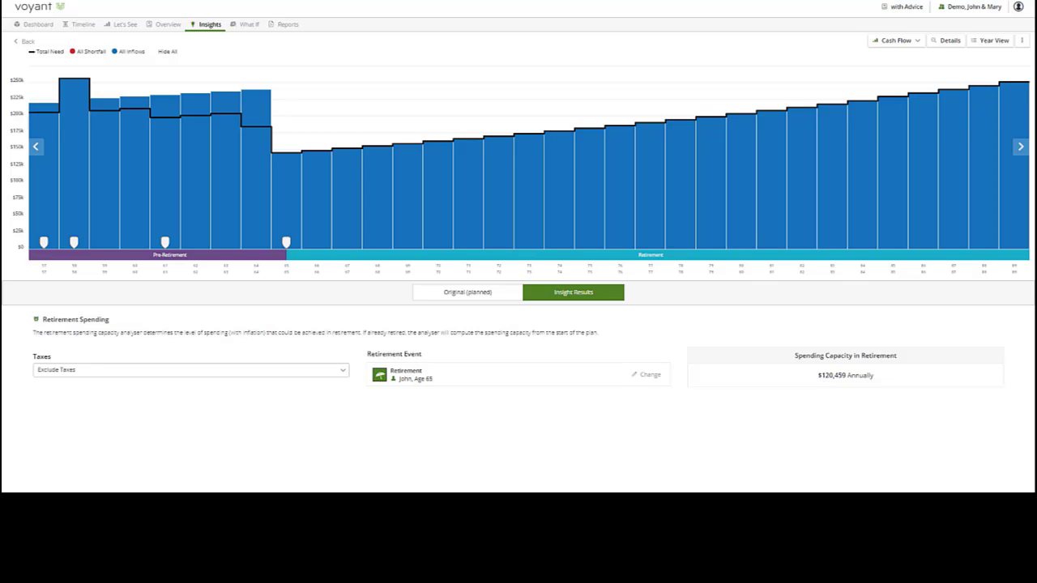
{"action": "left_click_drag", "start_coordinate": [816, 376], "coordinate": [881, 380]}
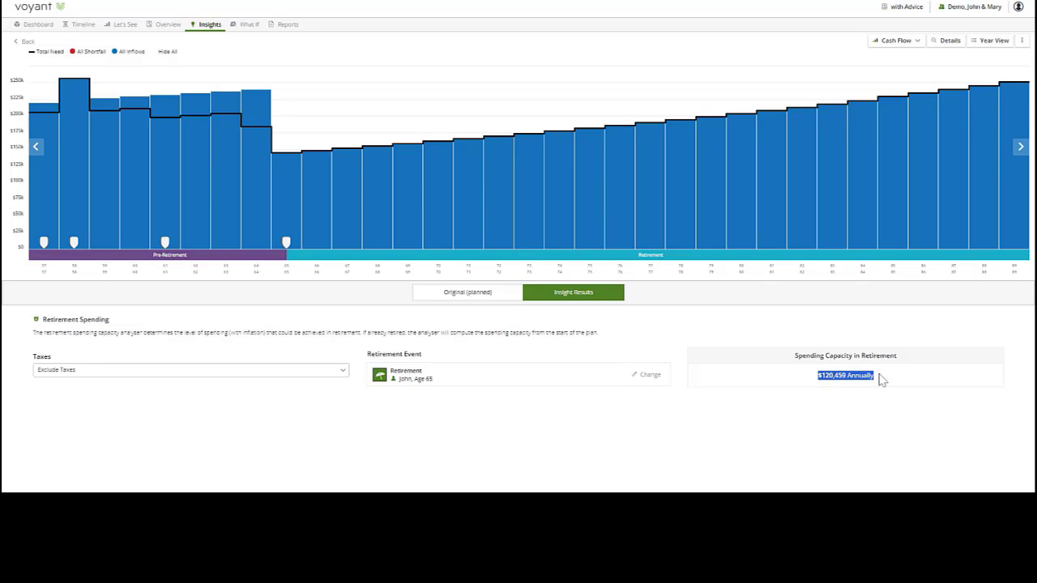
- Show the insight's results as an Assets chart with details, hide the Home asset, and compare the balances with the spending capacity
{"action": "left_click", "coordinate": [896, 41]}
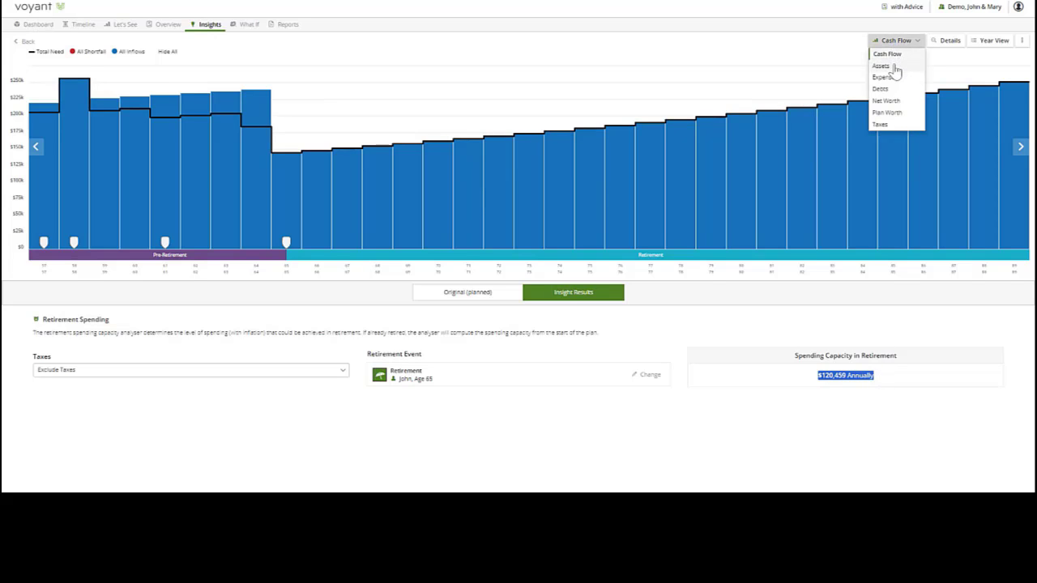
{"action": "left_click", "coordinate": [894, 65]}
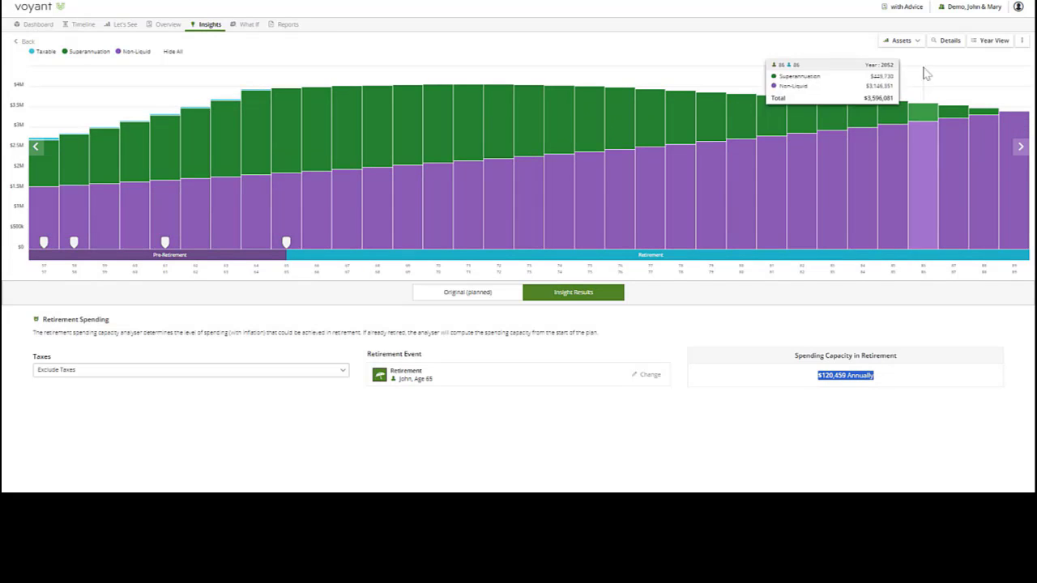
{"action": "left_click", "coordinate": [947, 42]}
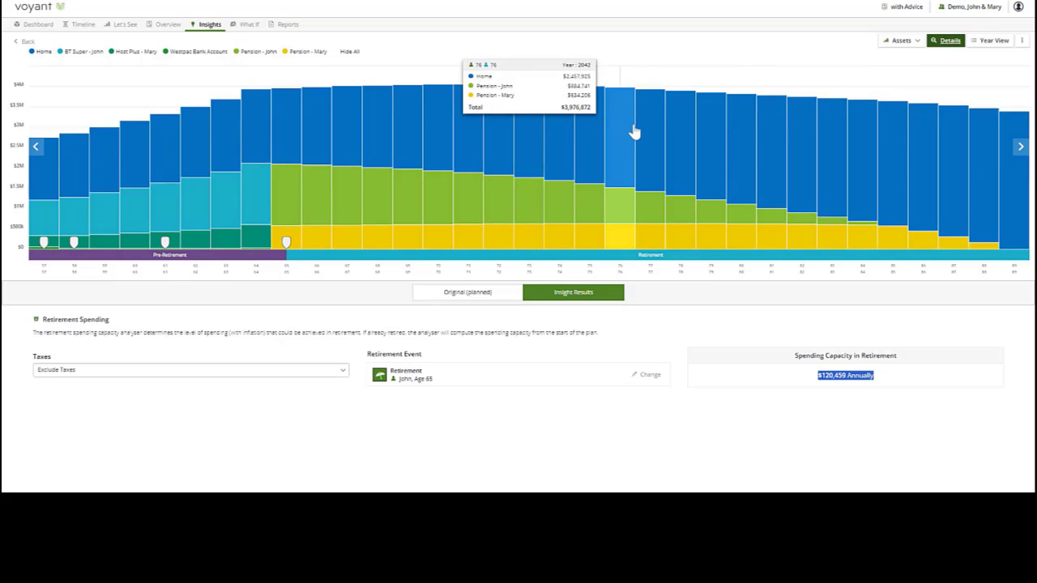
{"action": "left_click", "coordinate": [41, 52]}
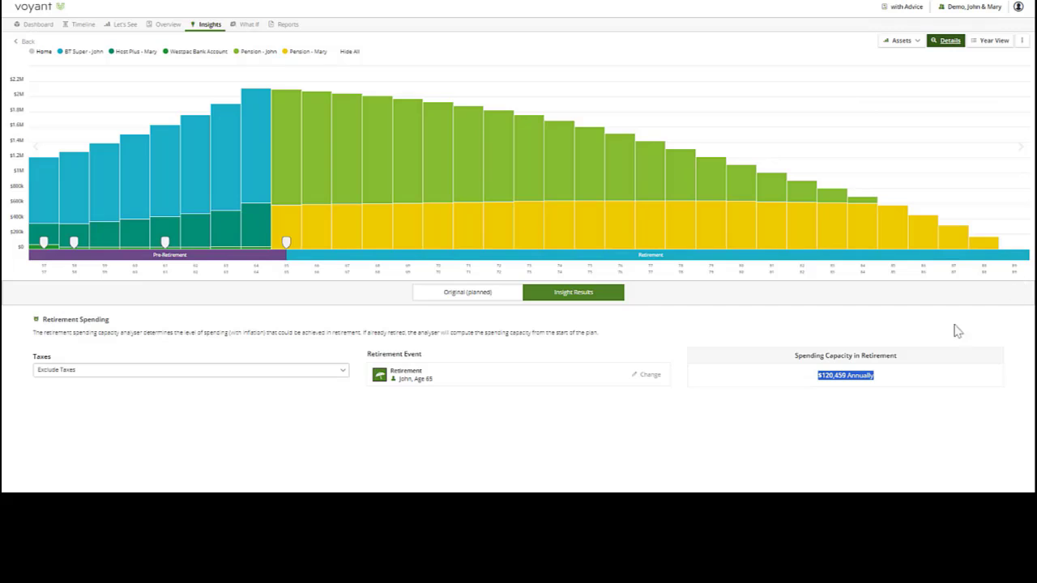
{"action": "left_click", "coordinate": [843, 405]}
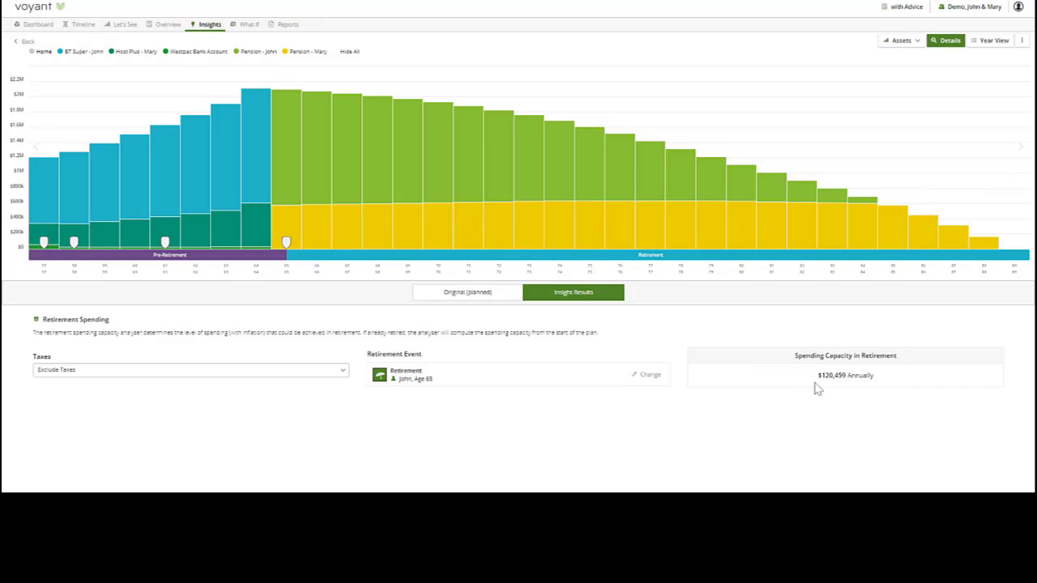
{"action": "left_click_drag", "start_coordinate": [817, 381], "coordinate": [891, 385]}
{"action": "left_click", "coordinate": [842, 416]}
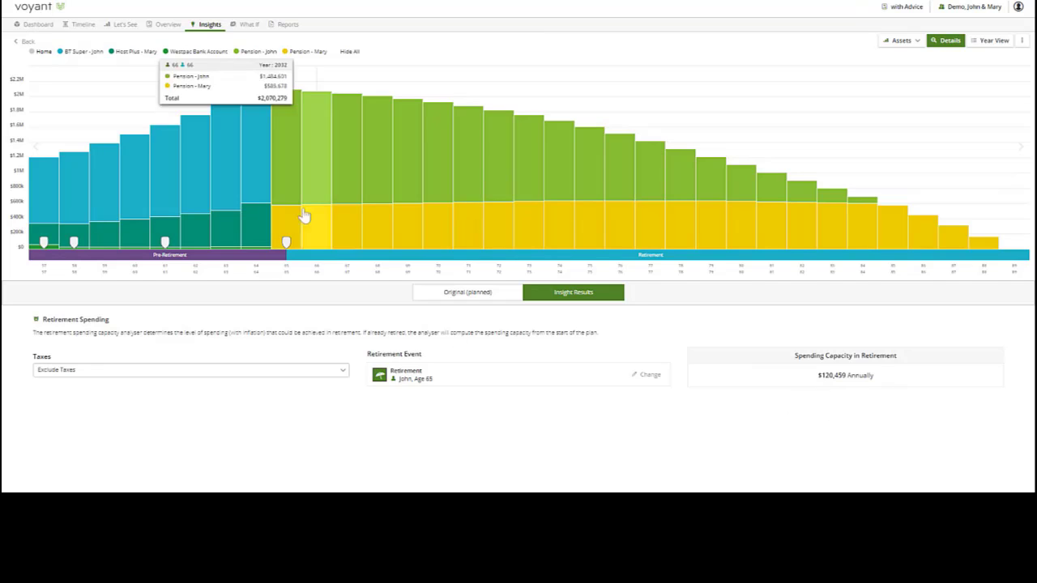
- Run the Investment Returns insight from Plan Start to the Mortality event at age 90 and check the required rate of return
{"action": "left_click", "coordinate": [214, 29]}
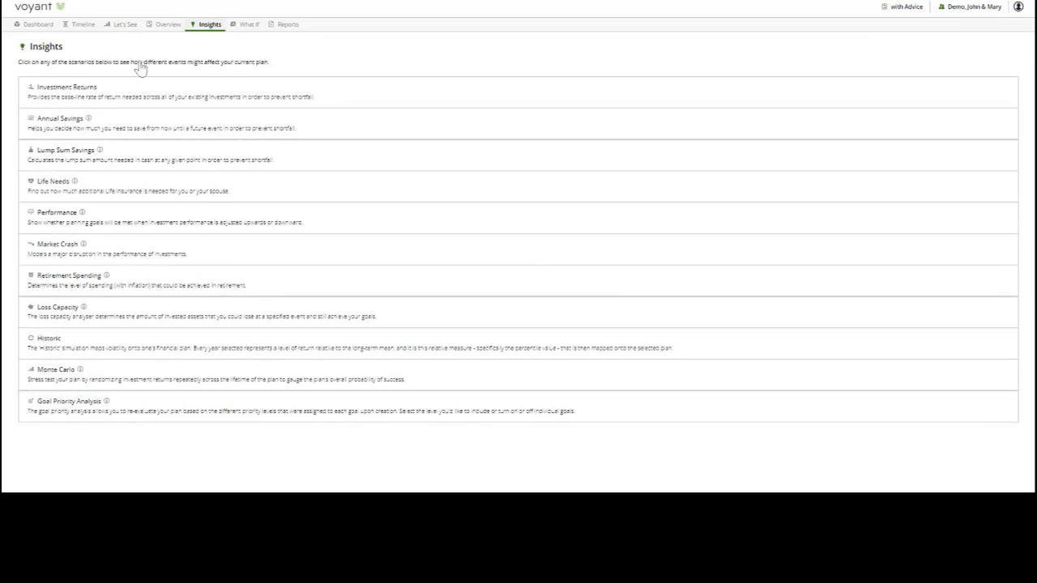
{"action": "left_click", "coordinate": [81, 94]}
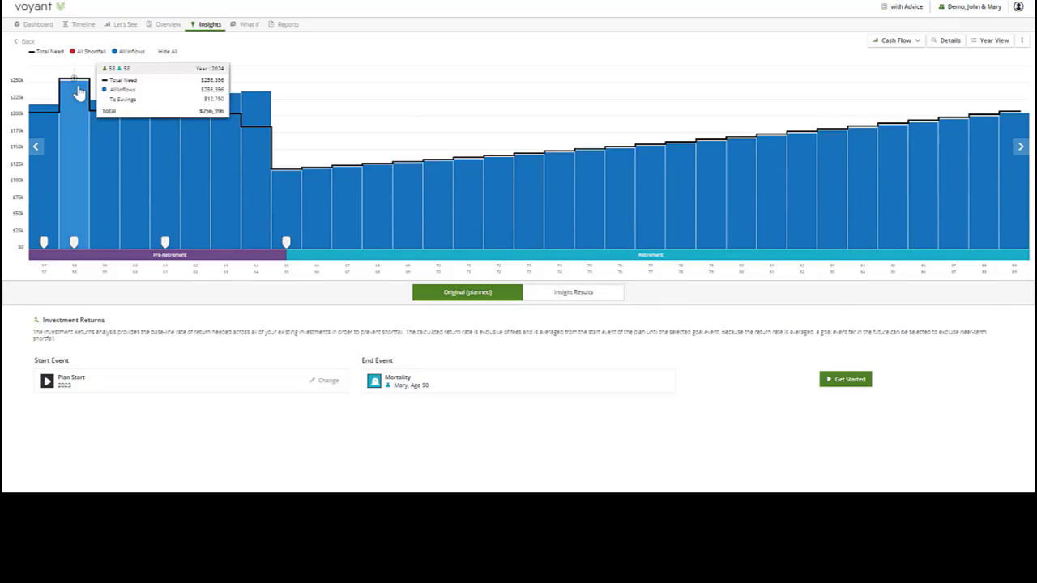
{"action": "left_click", "coordinate": [847, 386]}
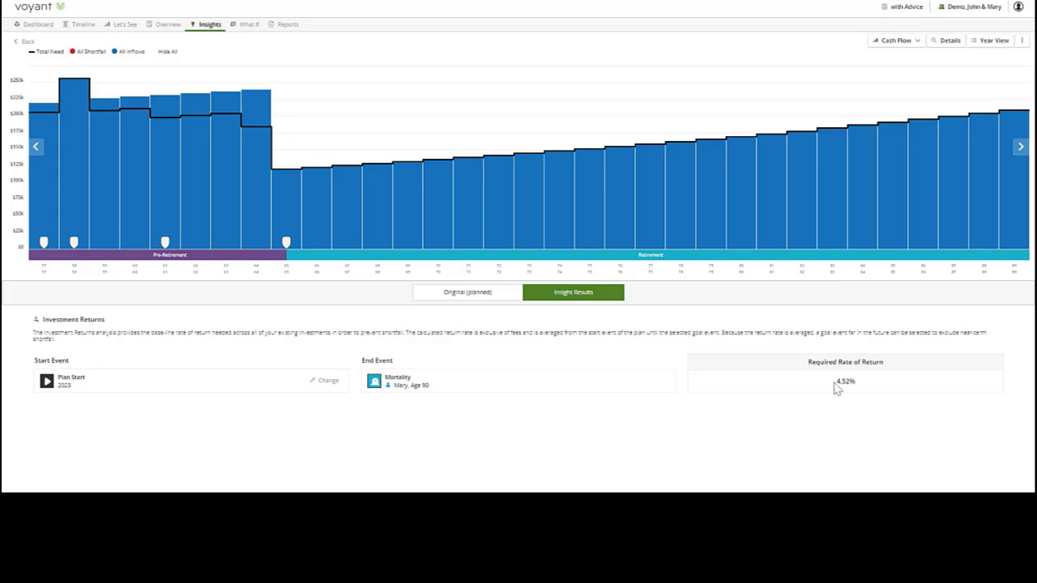
{"action": "left_click_drag", "start_coordinate": [842, 381], "coordinate": [861, 389]}
{"action": "left_click", "coordinate": [855, 401]}
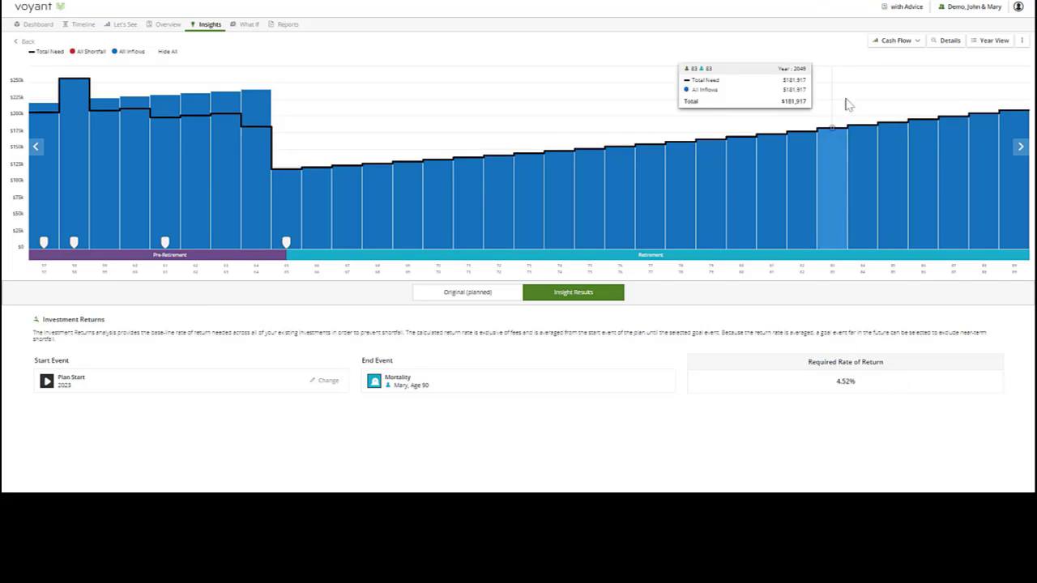
- Switch to the Current Position plan and run the Lump Sum Savings insight with the lump sum occurring at Retirement, age 65
{"action": "left_click", "coordinate": [907, 8]}
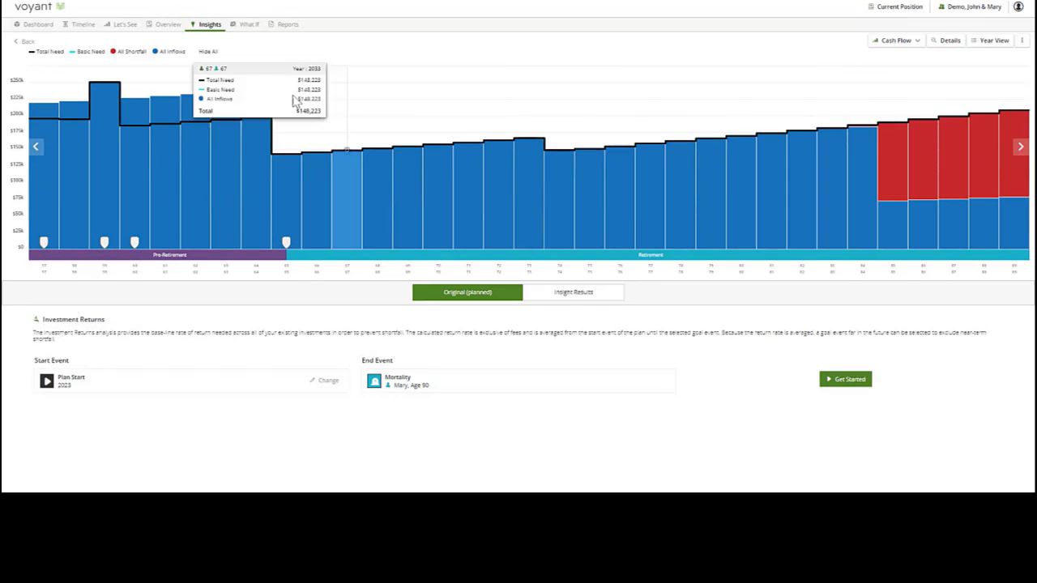
{"action": "left_click", "coordinate": [211, 26]}
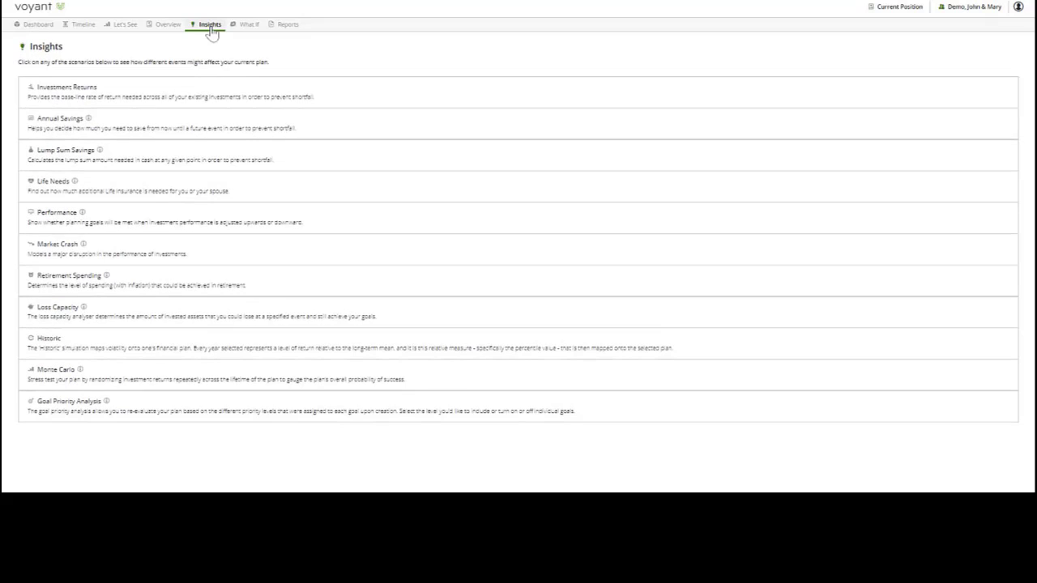
{"action": "left_click", "coordinate": [74, 159]}
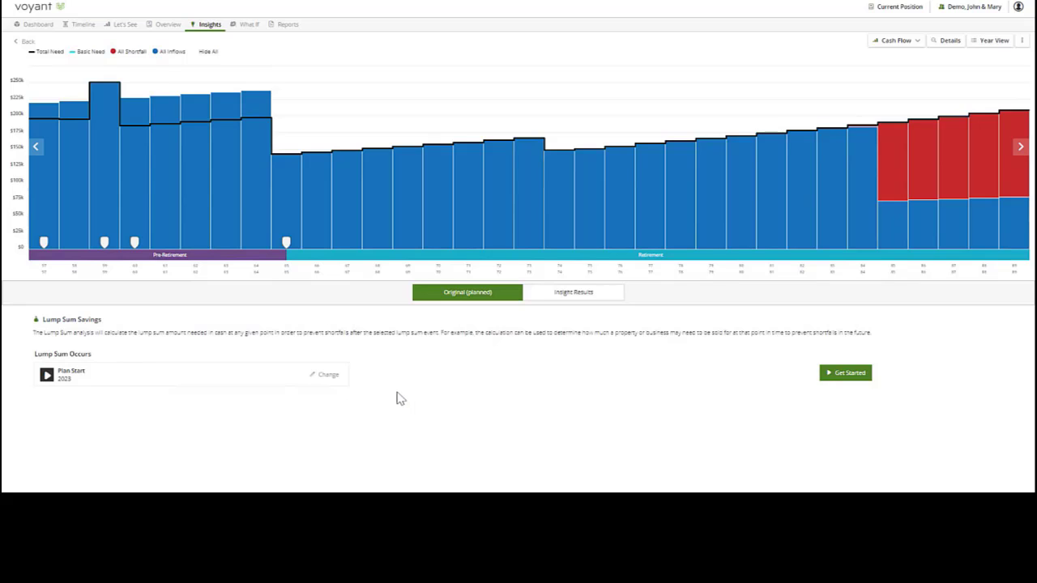
{"action": "left_click", "coordinate": [328, 381]}
{"action": "left_click", "coordinate": [477, 204]}
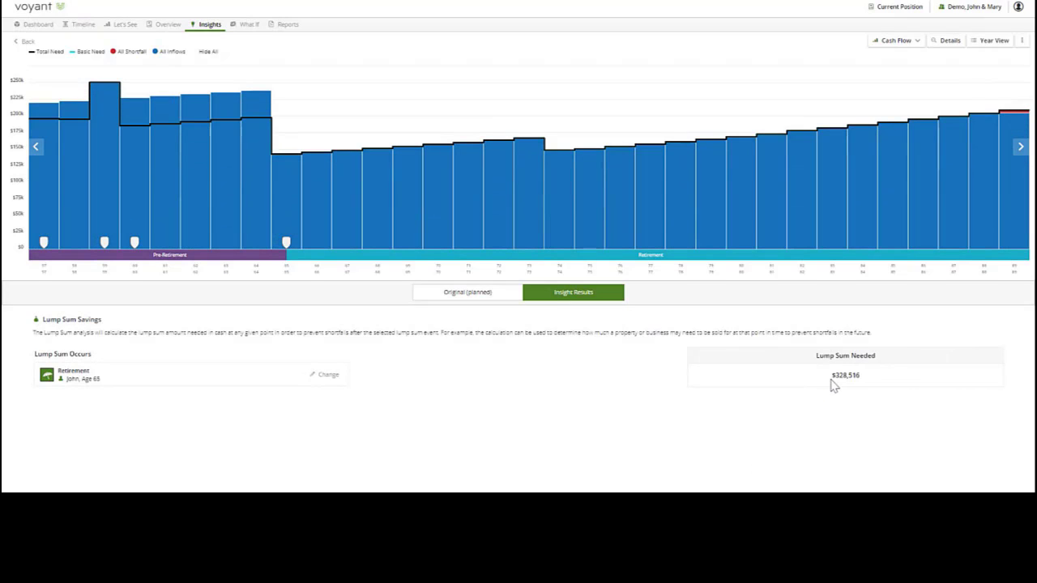
- Check the lump sum needed in the Lump Sum Savings insight results
{"action": "left_click_drag", "start_coordinate": [832, 379], "coordinate": [856, 375]}
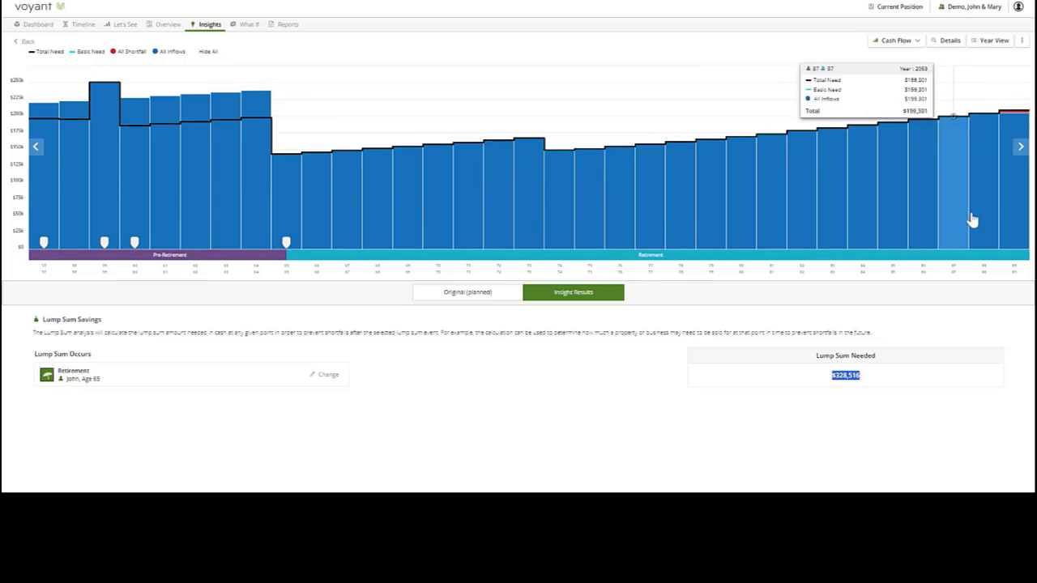
{"action": "left_click", "coordinate": [850, 421]}
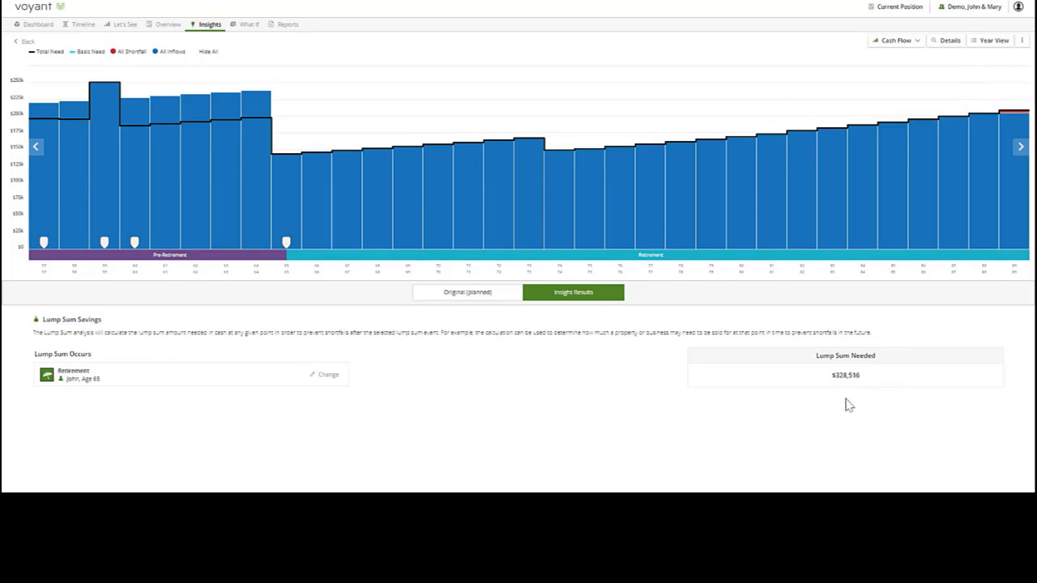
- Run the Annual Savings insight from Plan Start 2023 to Retirement at age 65 and check the additional annual savings needed
{"action": "left_click", "coordinate": [210, 25]}
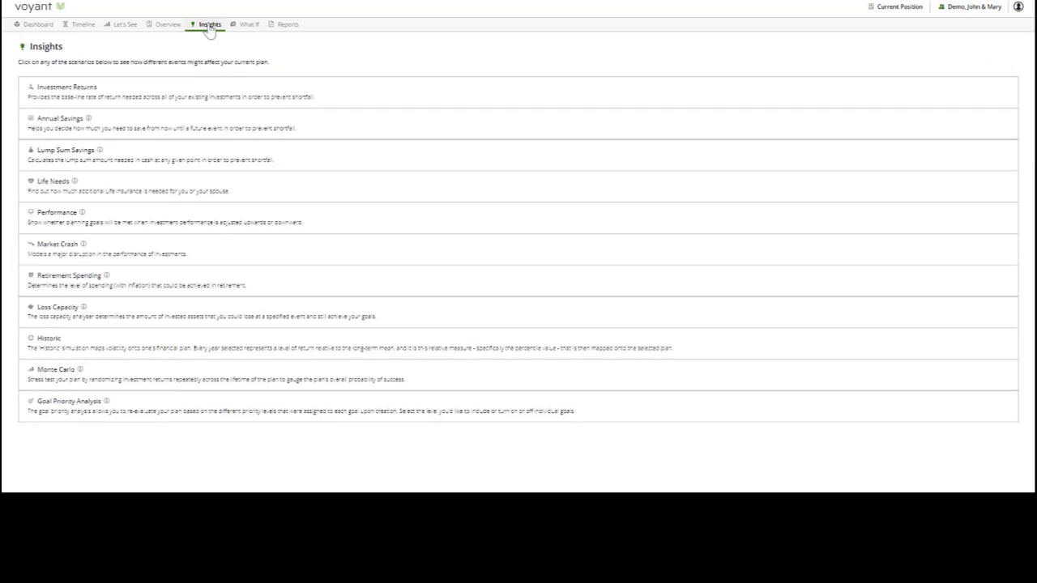
{"action": "left_click", "coordinate": [63, 128]}
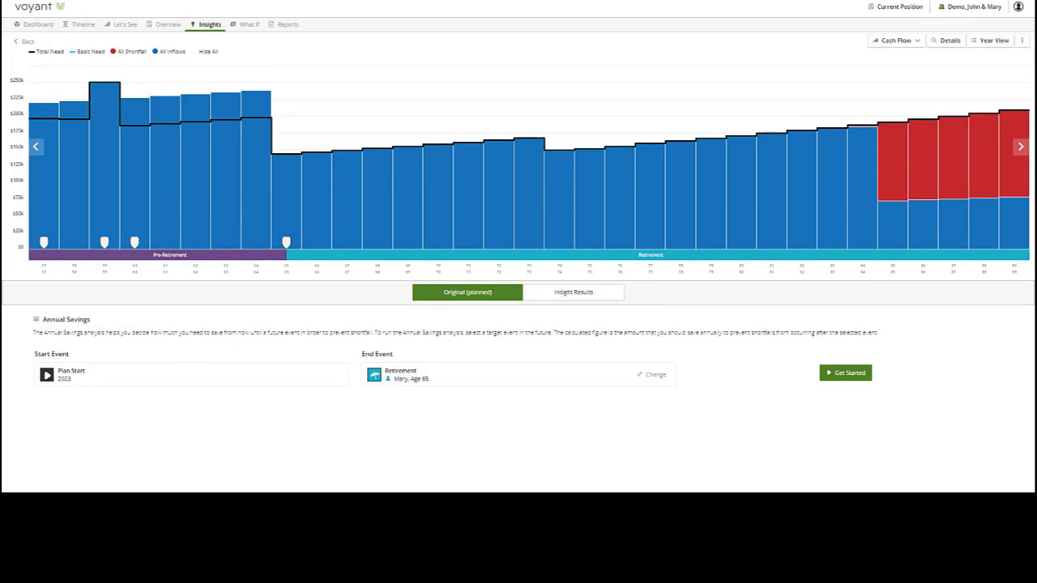
{"action": "left_click_drag", "start_coordinate": [32, 360], "coordinate": [72, 362]}
{"action": "left_click_drag", "start_coordinate": [361, 357], "coordinate": [411, 361]}
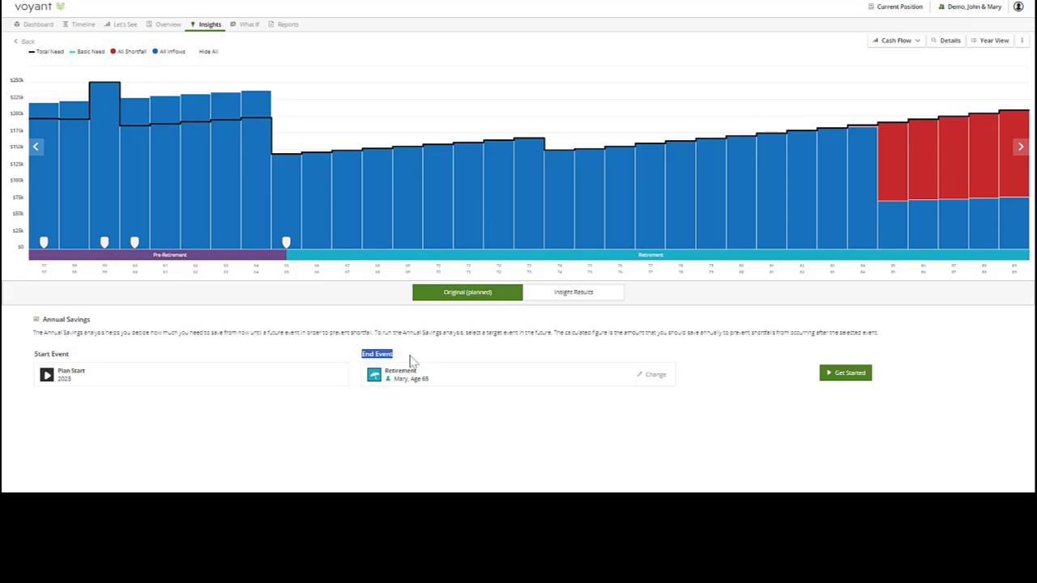
{"action": "left_click", "coordinate": [852, 376]}
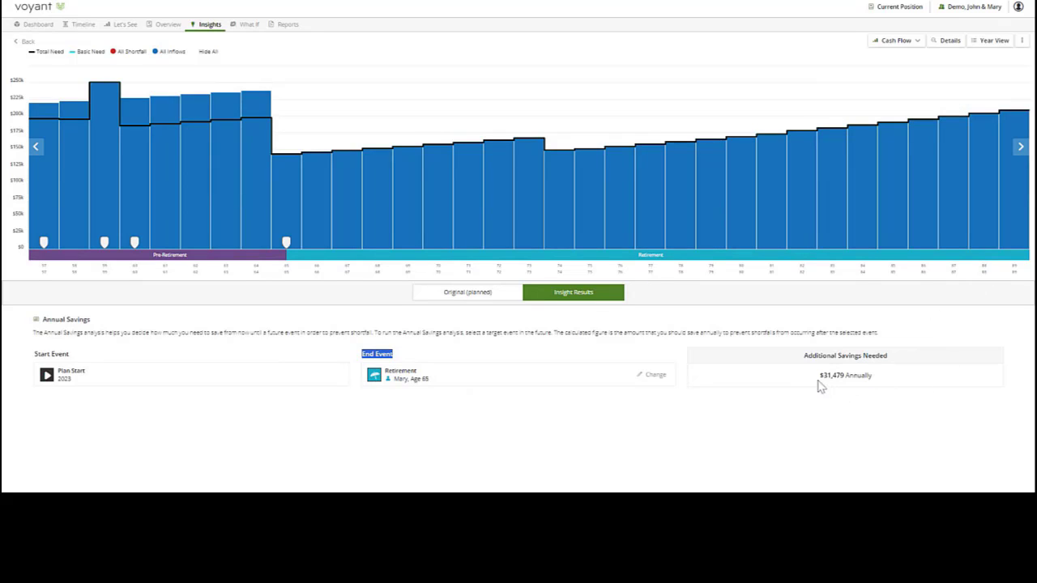
{"action": "left_click_drag", "start_coordinate": [818, 375], "coordinate": [879, 383]}
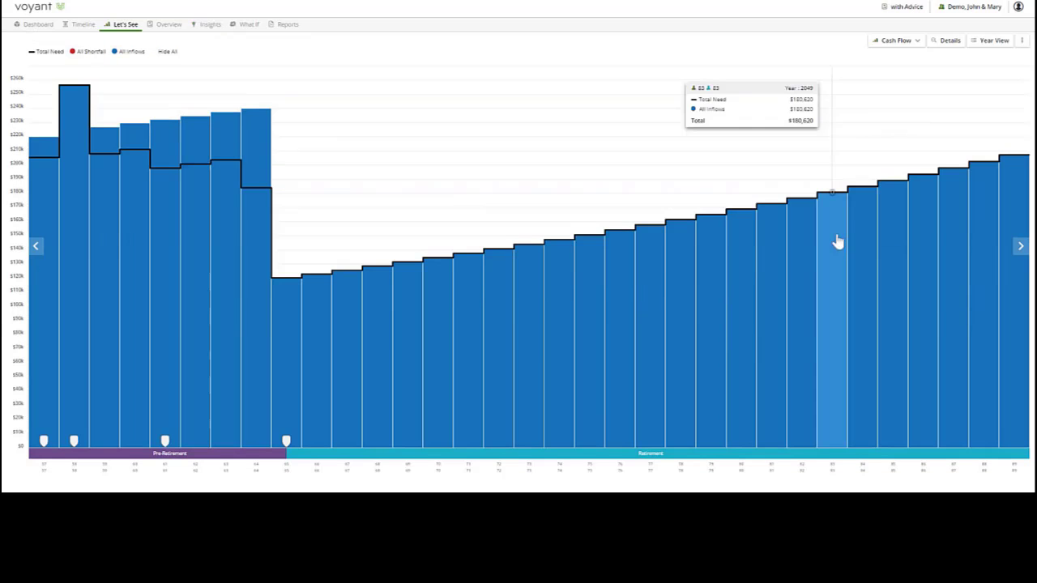
- Show the with Advice plan in Year View for 2023 and review its expenses, investments and cash flow
{"action": "left_click", "coordinate": [994, 41]}
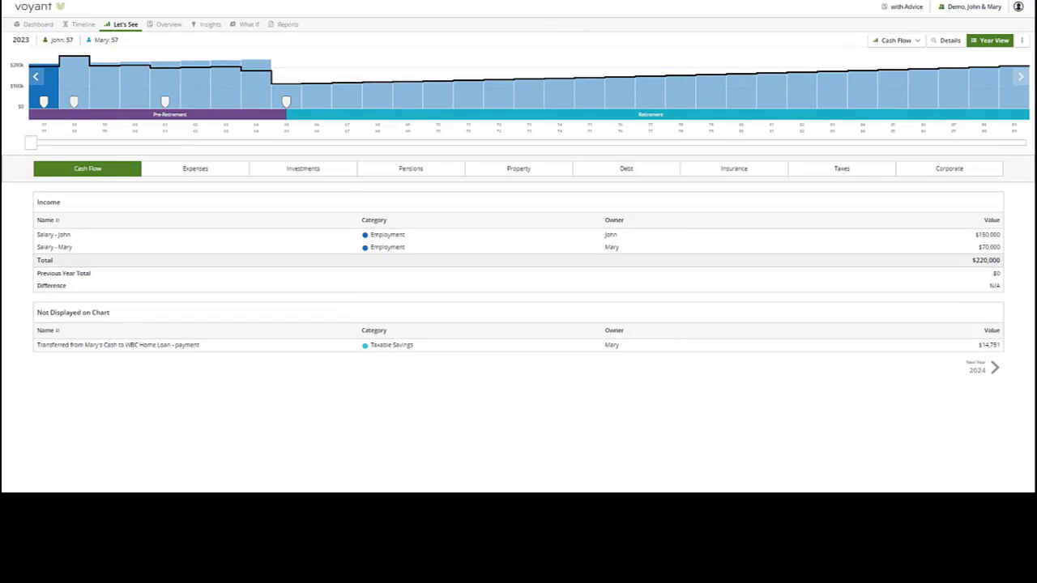
{"action": "left_click", "coordinate": [193, 175]}
{"action": "left_click", "coordinate": [290, 169]}
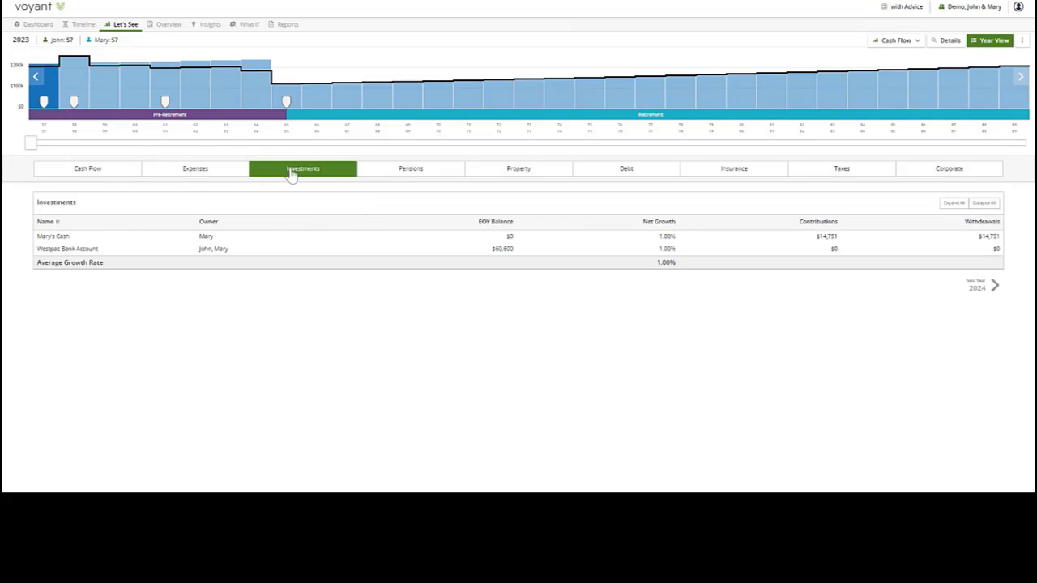
{"action": "left_click", "coordinate": [105, 175]}
{"action": "mouse_move", "coordinate": [31, 143]}
{"action": "left_mouse_down"}
{"action": "mouse_move", "coordinate": [404, 144]}
{"action": "mouse_move", "coordinate": [30, 144]}
{"action": "left_mouse_up"}
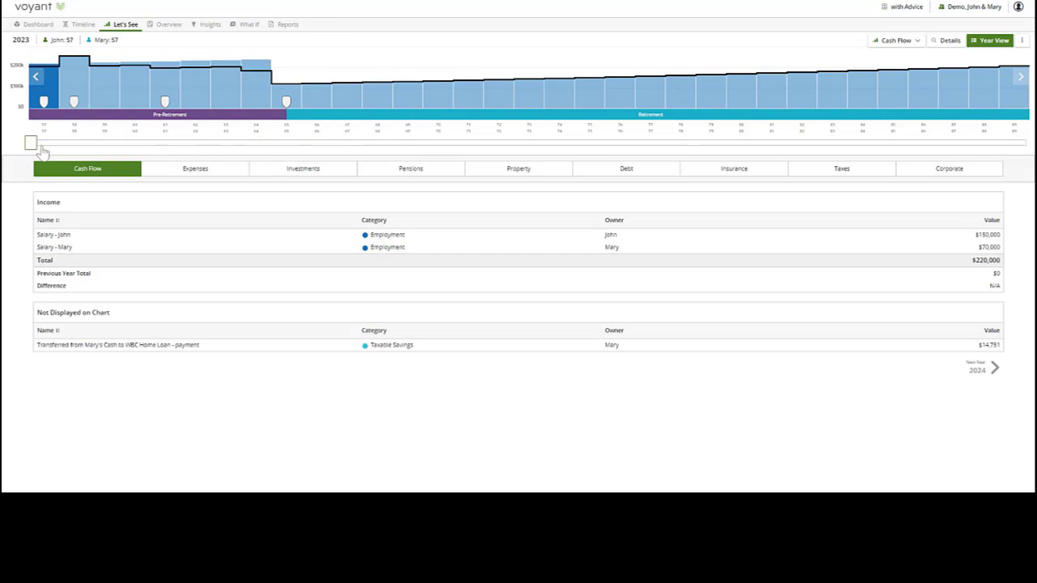
- Expand the BT Super account among the 2023 pensions and review its balance, contributions, tax and allocation details
{"action": "left_click", "coordinate": [413, 173]}
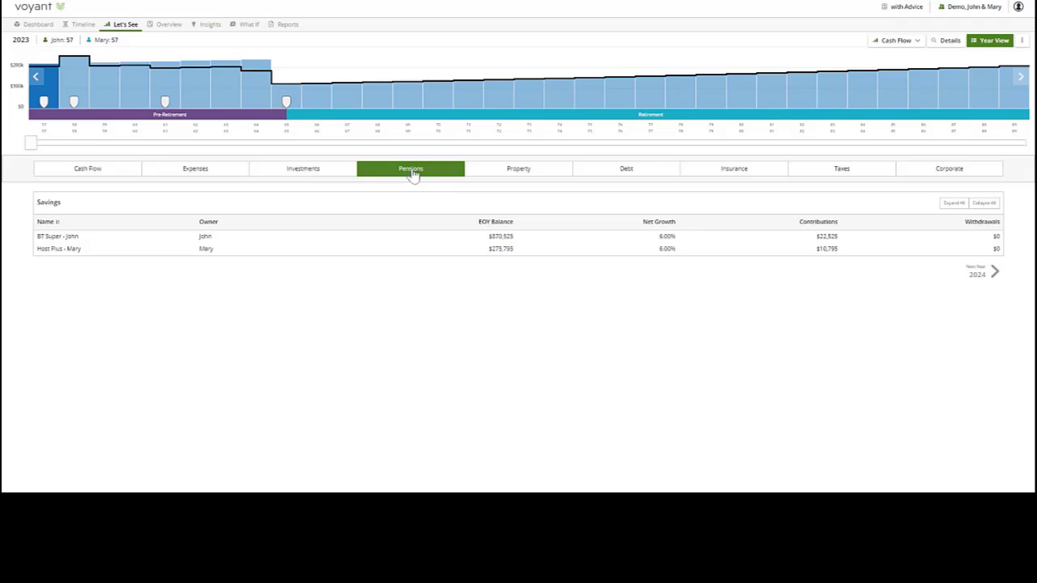
{"action": "left_click", "coordinate": [72, 238]}
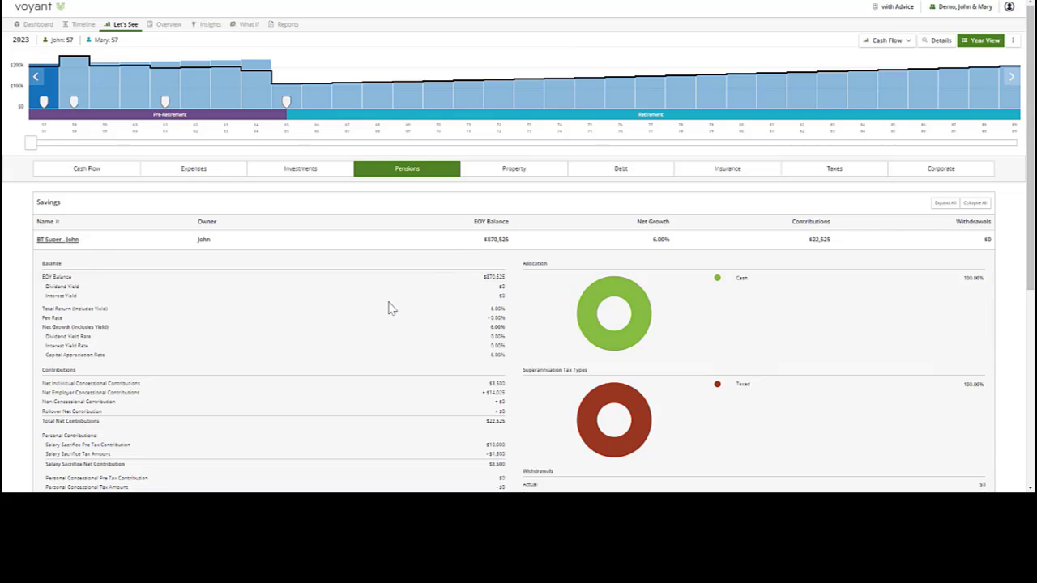
{"action": "scroll", "coordinate": [389, 309], "scroll_direction": "down", "scroll_amount": 2}
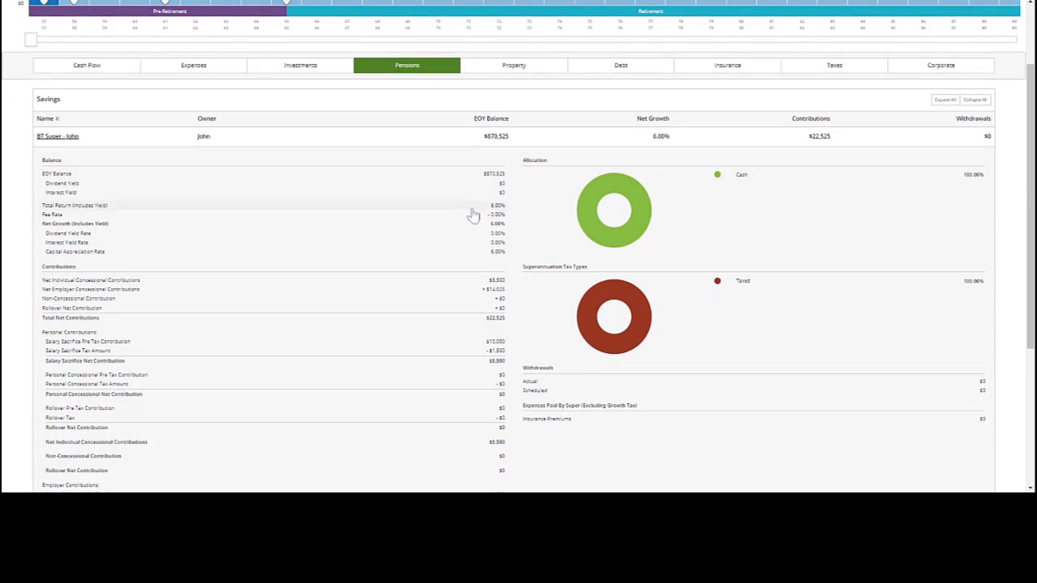
{"action": "scroll", "coordinate": [478, 213], "scroll_direction": "down", "scroll_amount": 4}
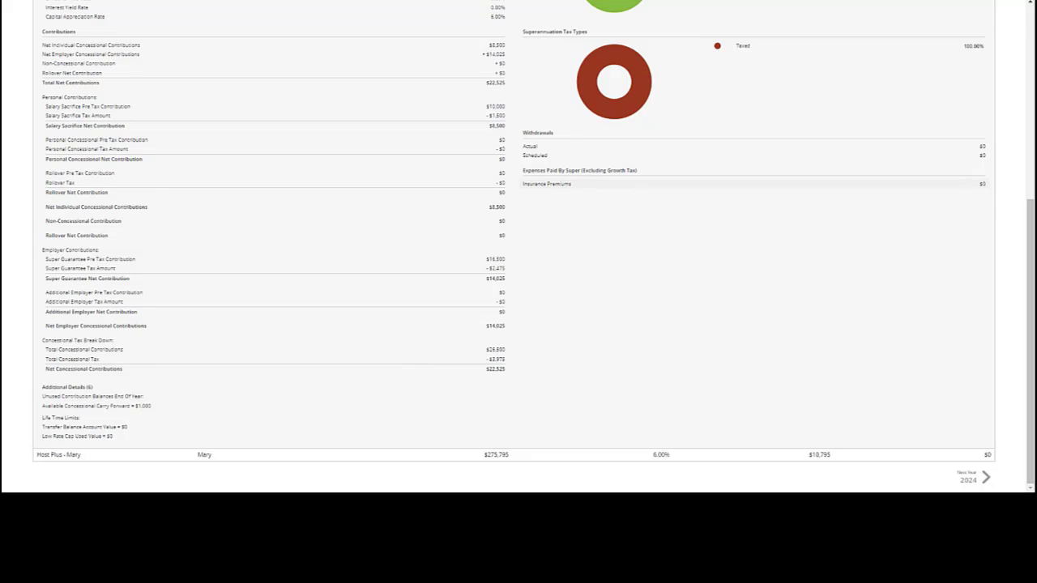
{"action": "scroll", "coordinate": [559, 190], "scroll_direction": "up", "scroll_amount": 5}
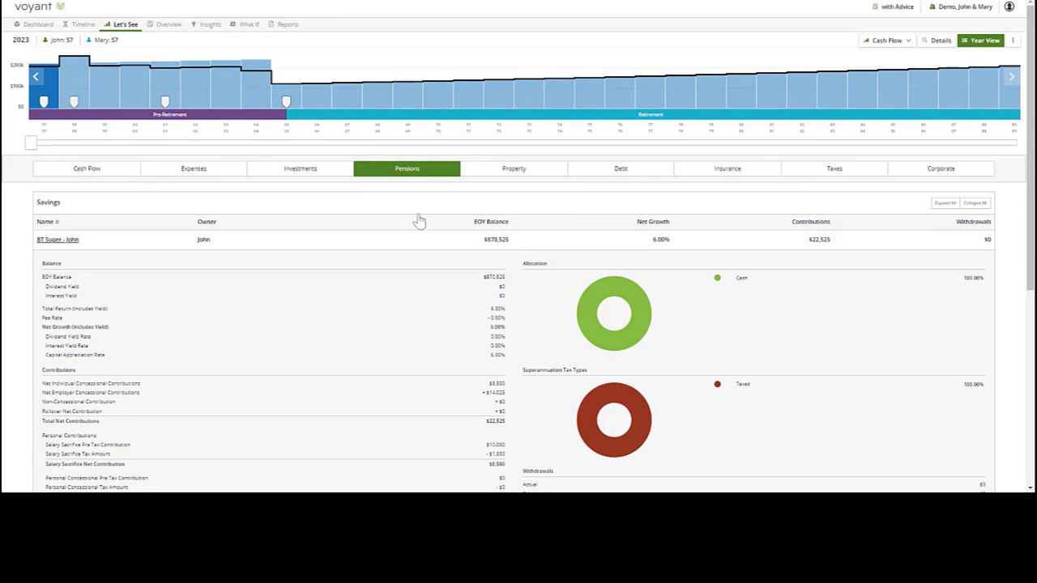
- Open the report builder for the with Advice plan and review the available overview, insight and detailed report sections
{"action": "left_click", "coordinate": [287, 25]}
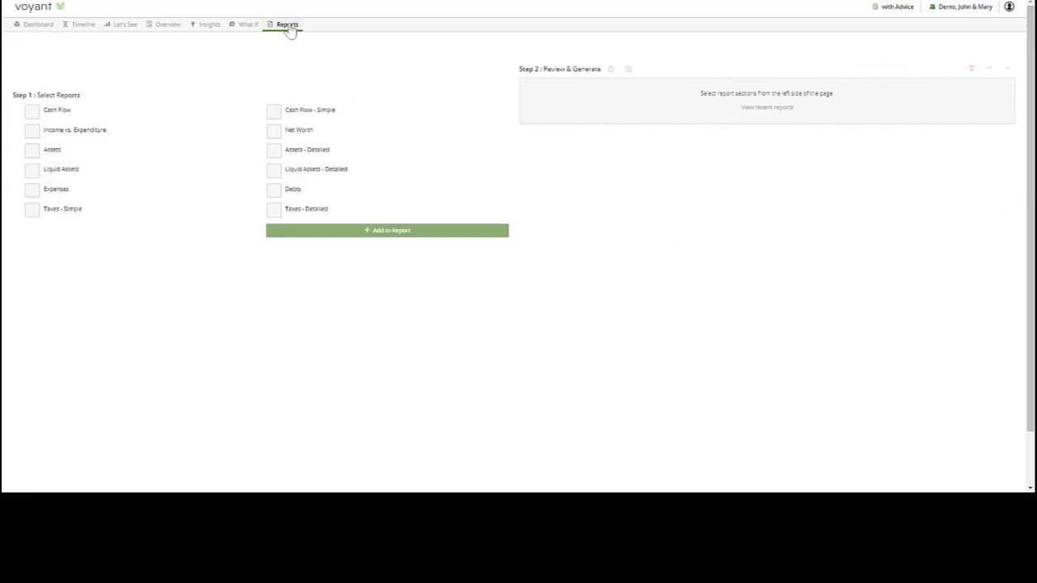
{"action": "scroll", "coordinate": [145, 265], "scroll_direction": "down", "scroll_amount": 1}
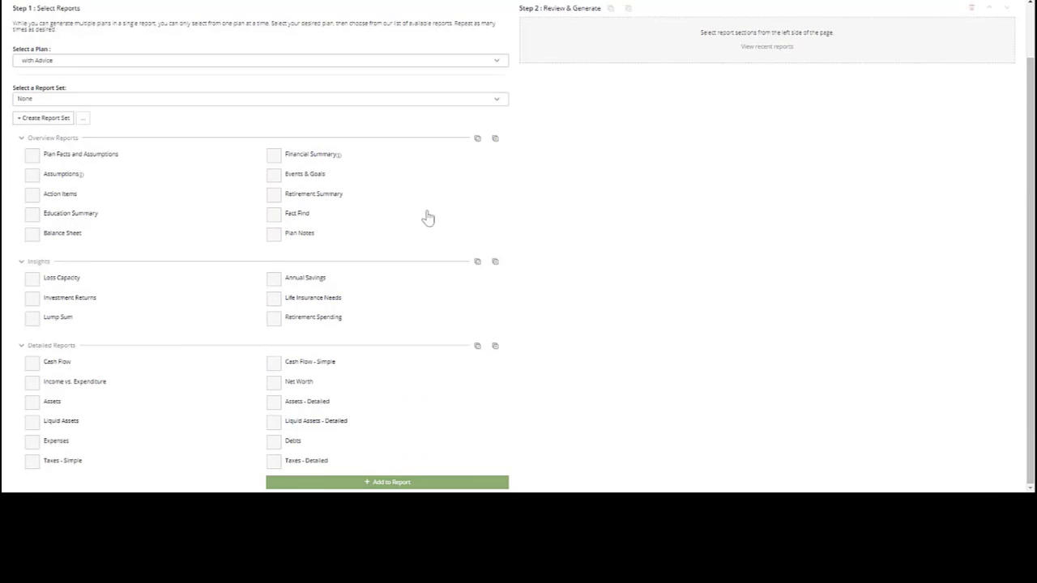